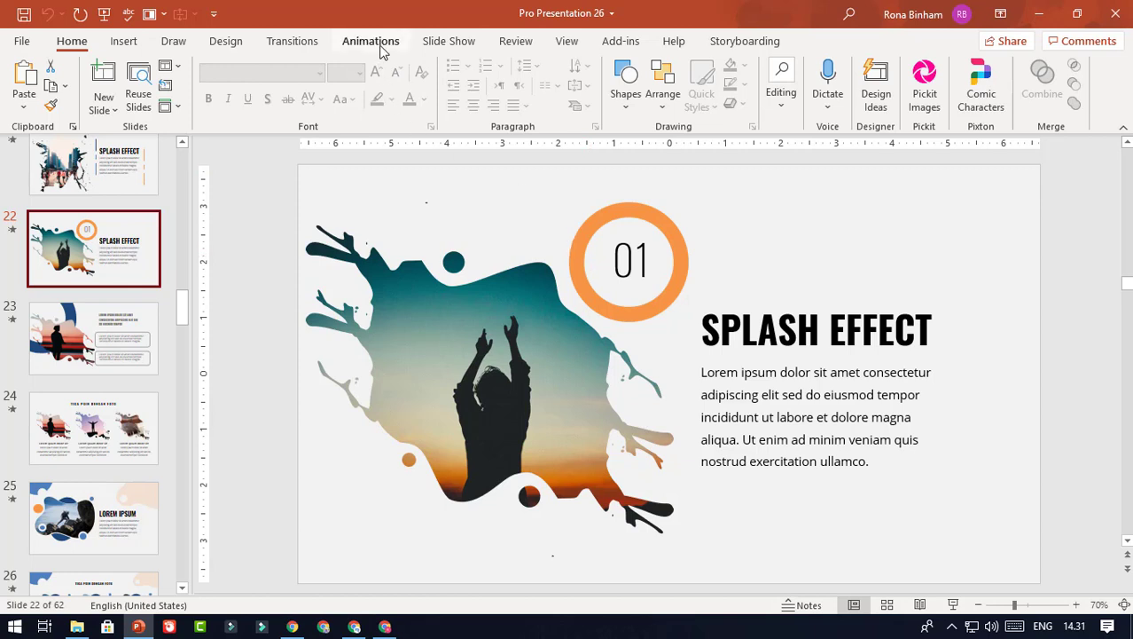
Select slide 22's orange 01 ring and expand the full Animations effect gallery.
left_click(383, 43)
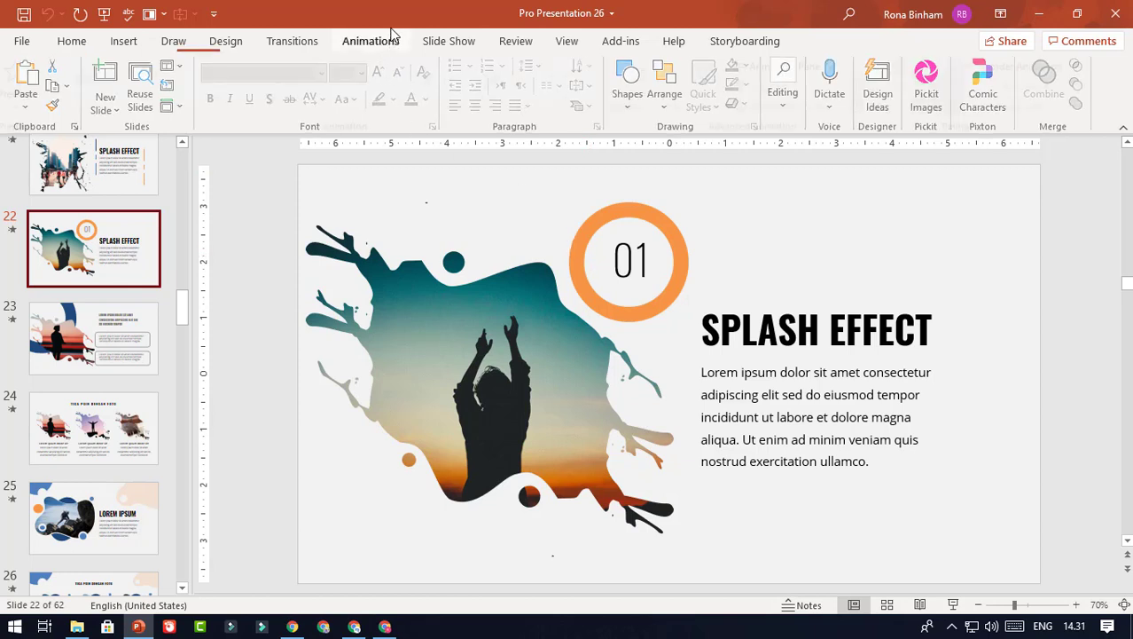
left_click(634, 211)
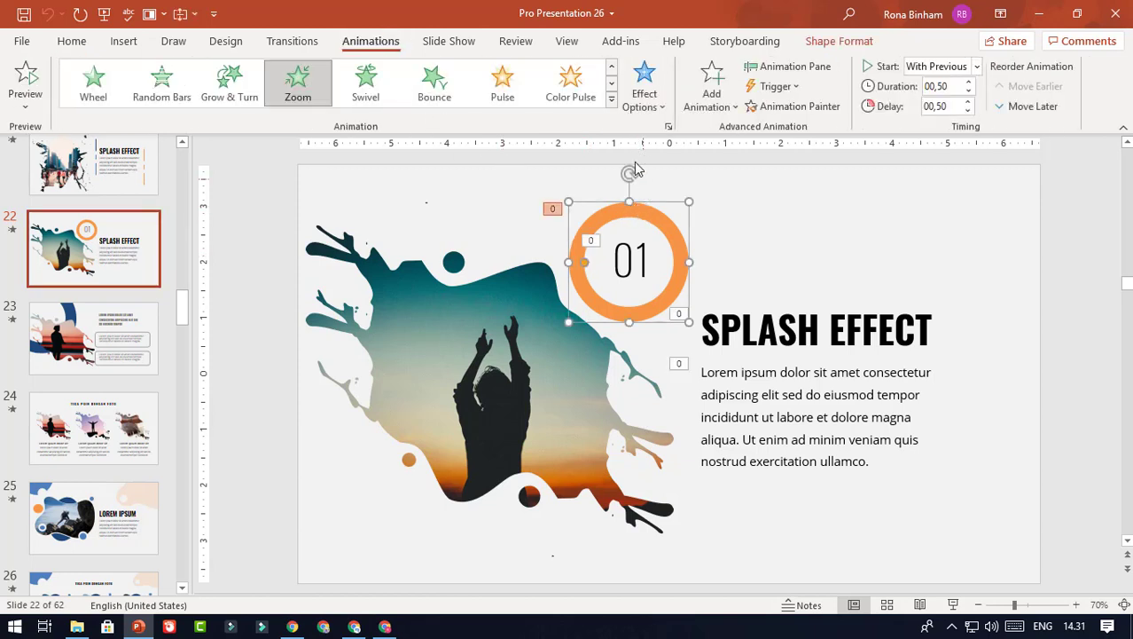
left_click(611, 98)
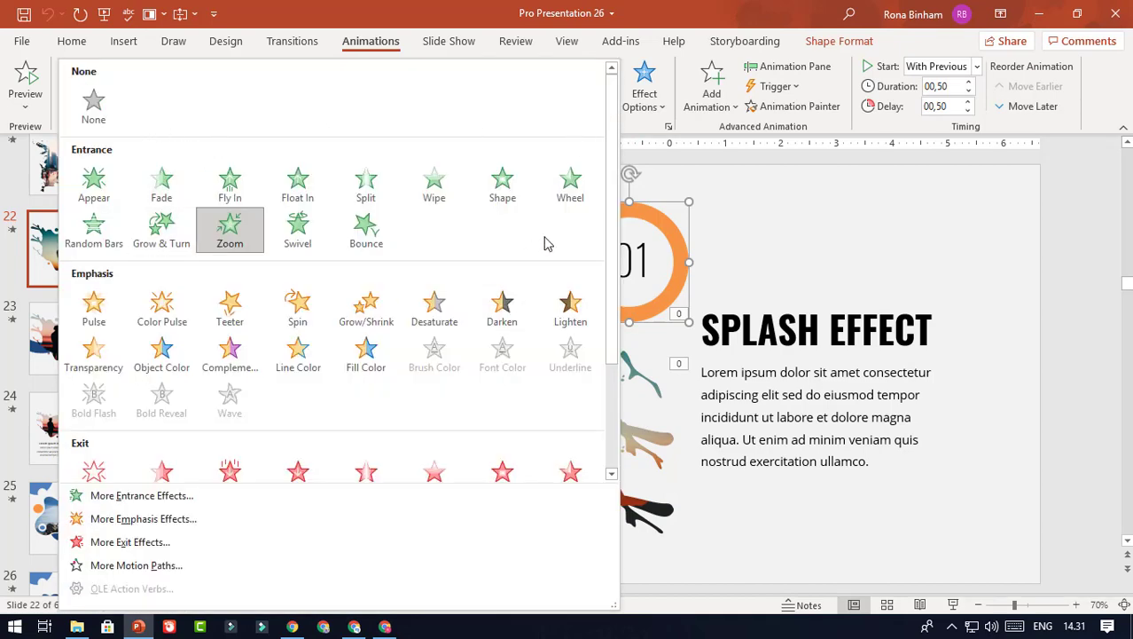
mouse_move(612, 238)
left_mouse_down()
mouse_move(605, 270)
mouse_move(588, 215)
left_mouse_up()
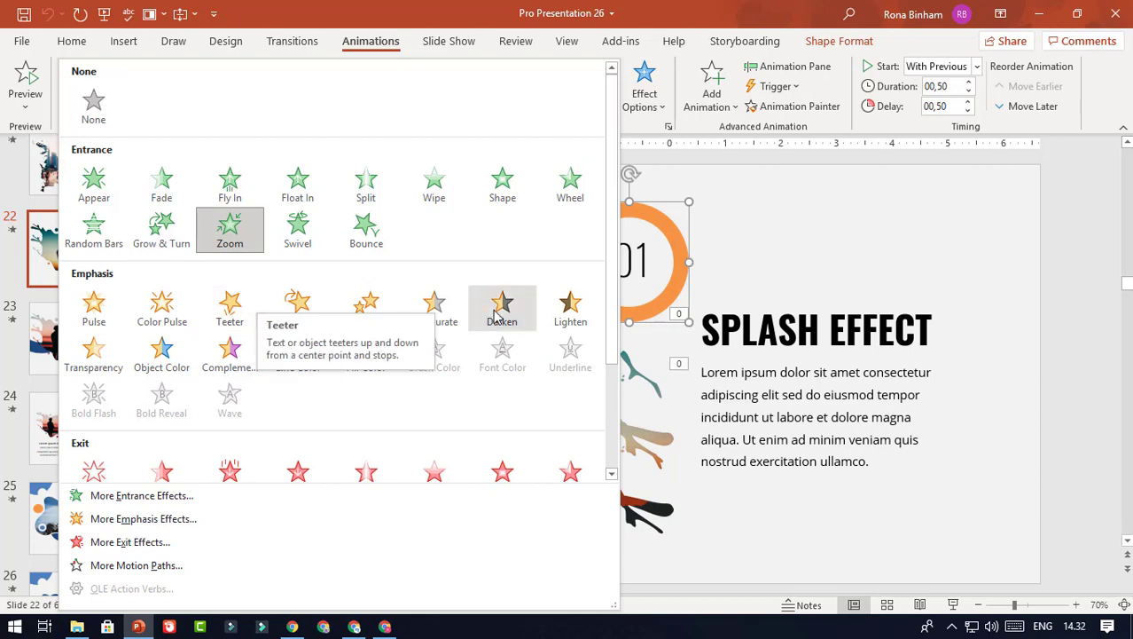
scroll(592, 309, "down", 2)
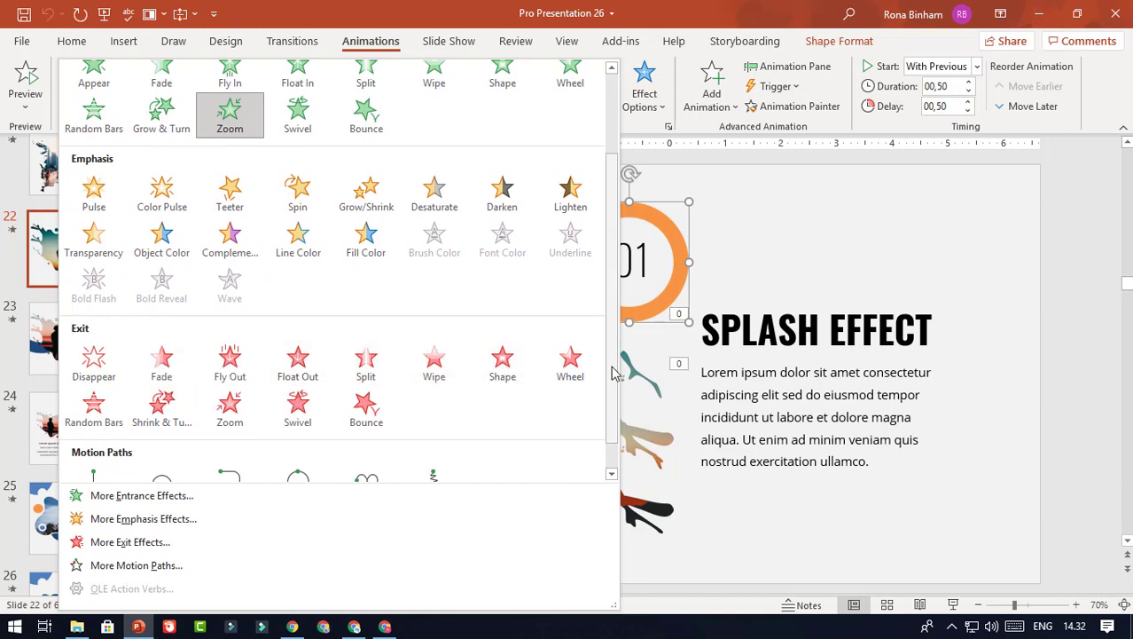
scroll(612, 372, "down", 1)
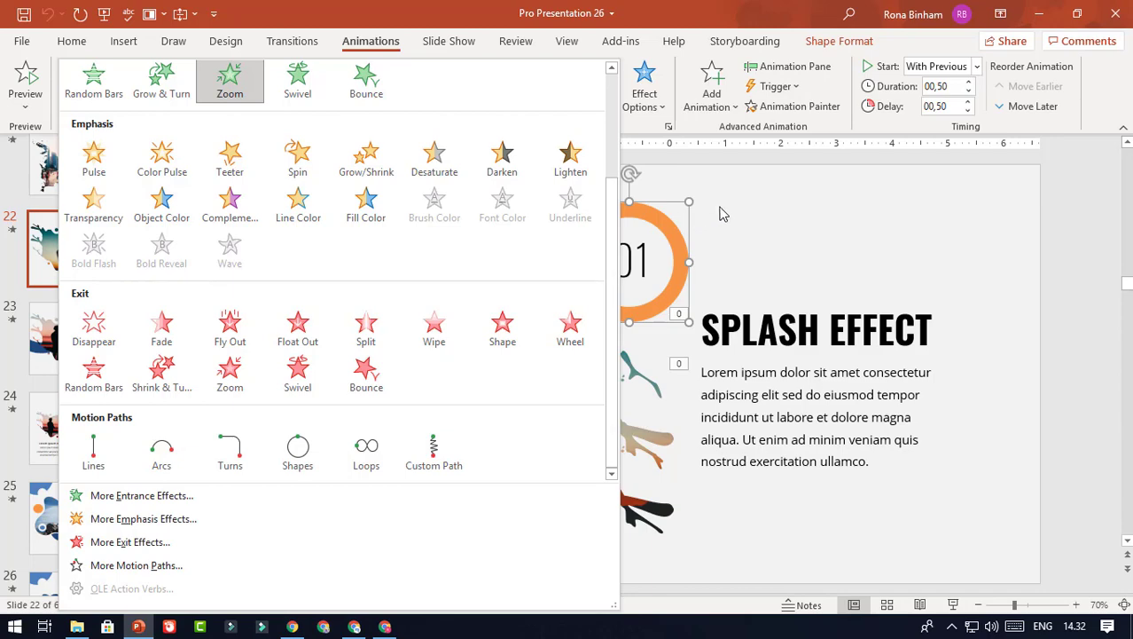
scroll(618, 182, "up", 2)
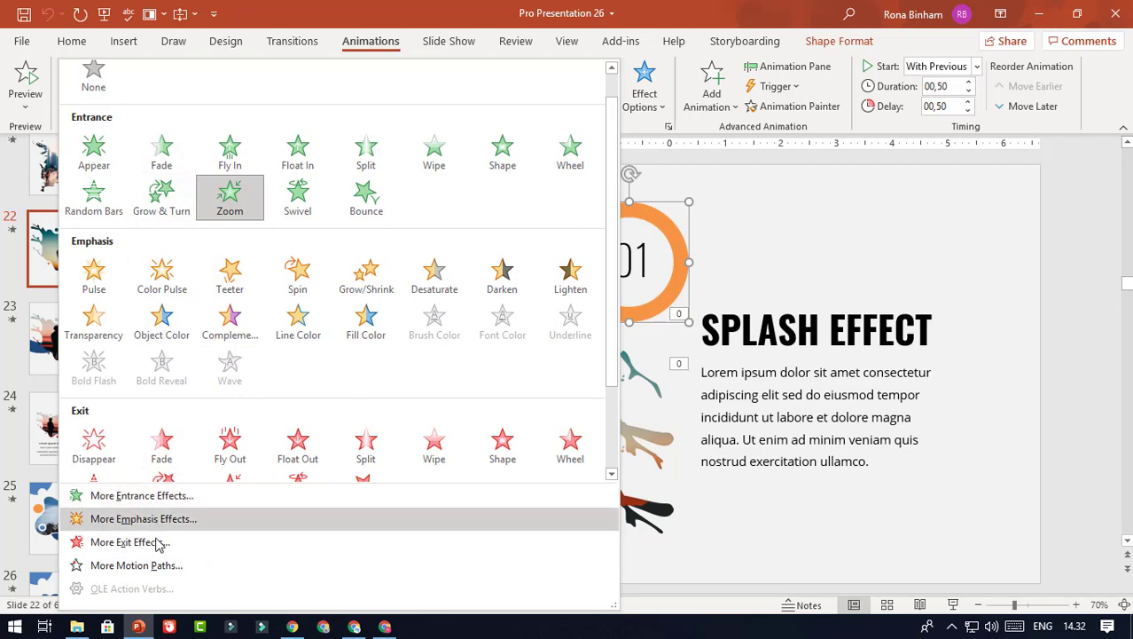
Browse the More Entrance and More Emphasis effect catalogs, closing each unchanged.
left_click(151, 496)
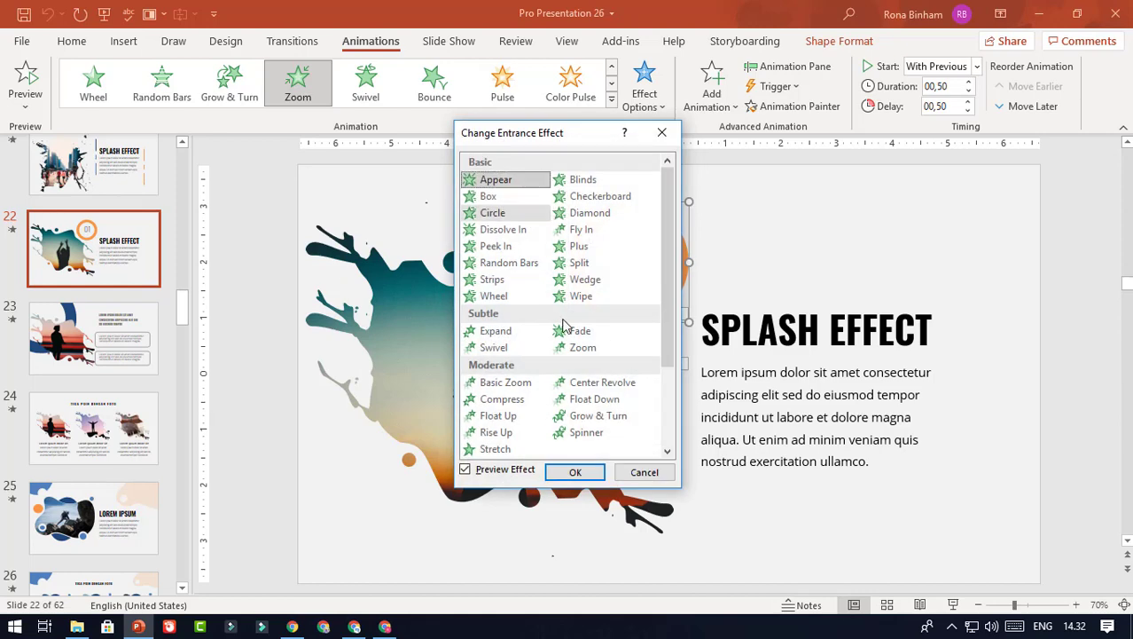
scroll(668, 279, "down", 3)
scroll(661, 246, "up", 3)
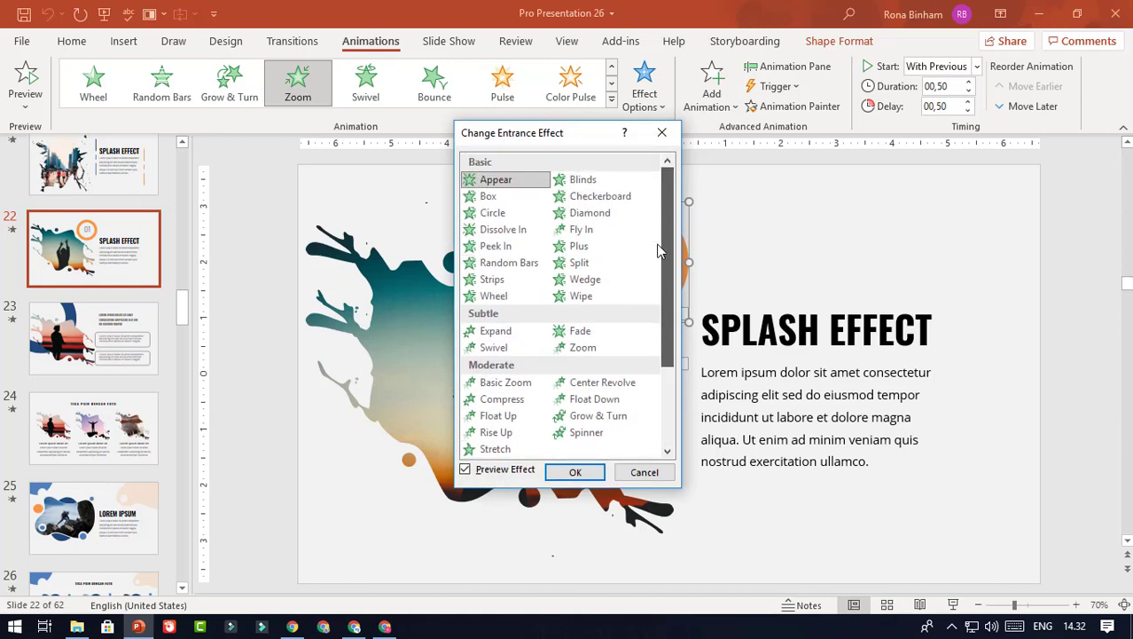
left_click(662, 133)
left_click(611, 99)
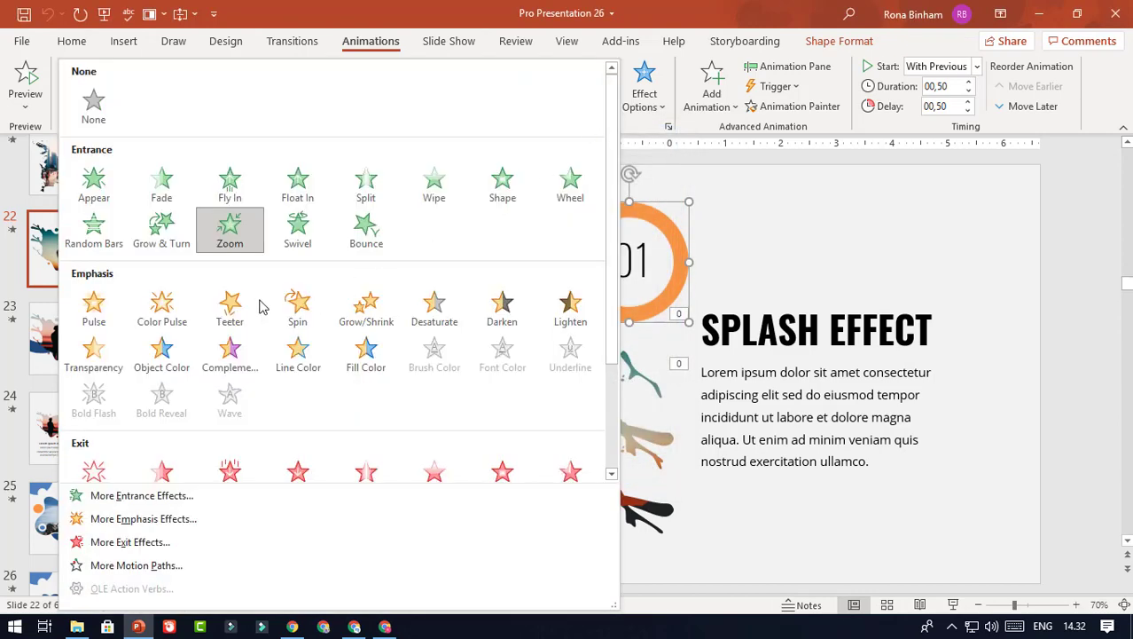
left_click(156, 520)
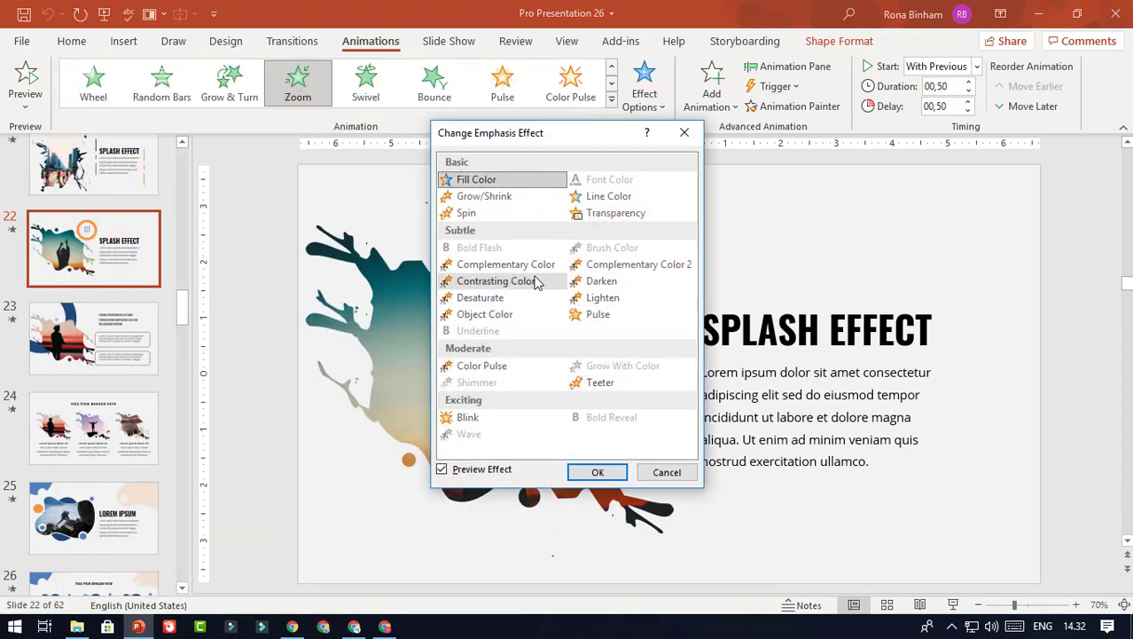
left_click(685, 134)
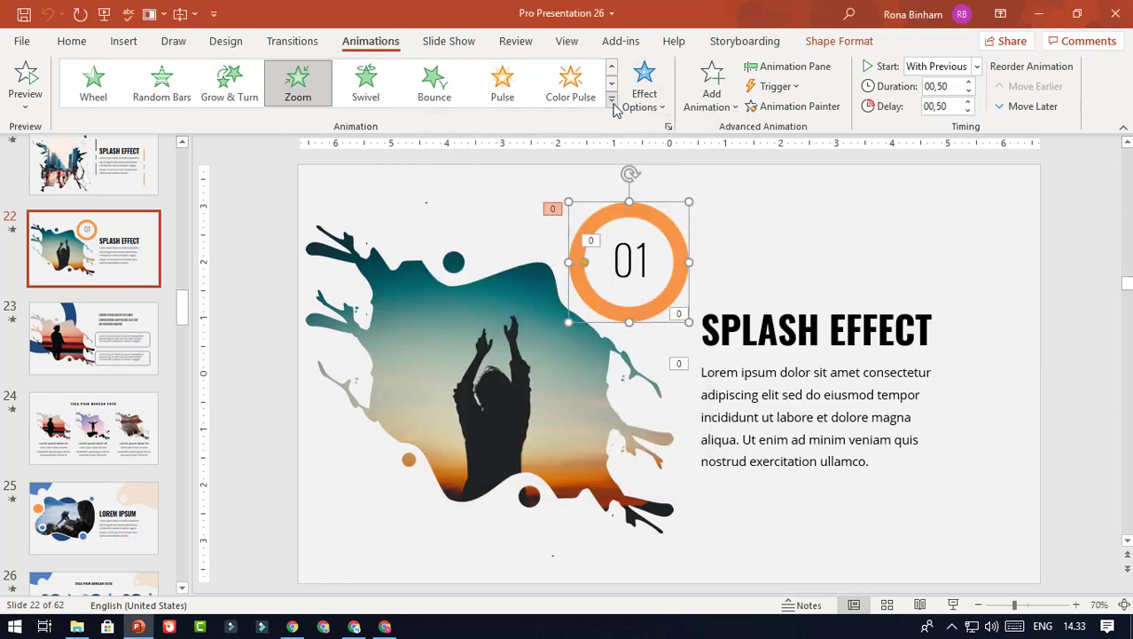
Browse the More Exit and Motion Paths catalogs unchanged, then deselect the ring.
left_click(612, 101)
left_click(156, 541)
scroll(668, 235, "down", 2)
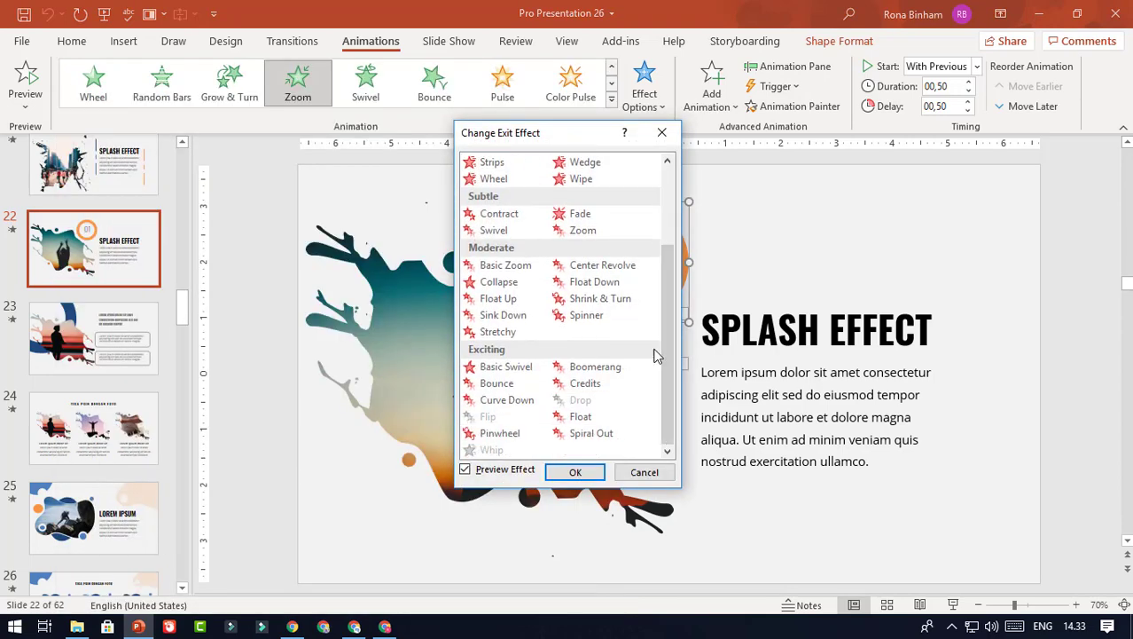
left_click(662, 133)
left_click(612, 101)
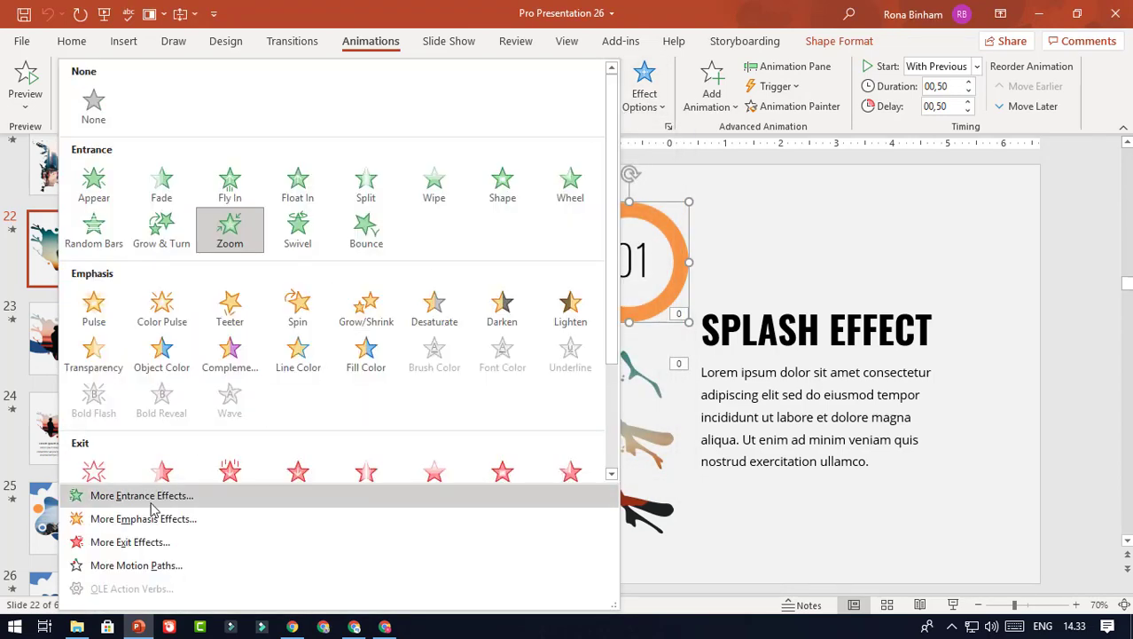
left_click(151, 562)
left_click(679, 132)
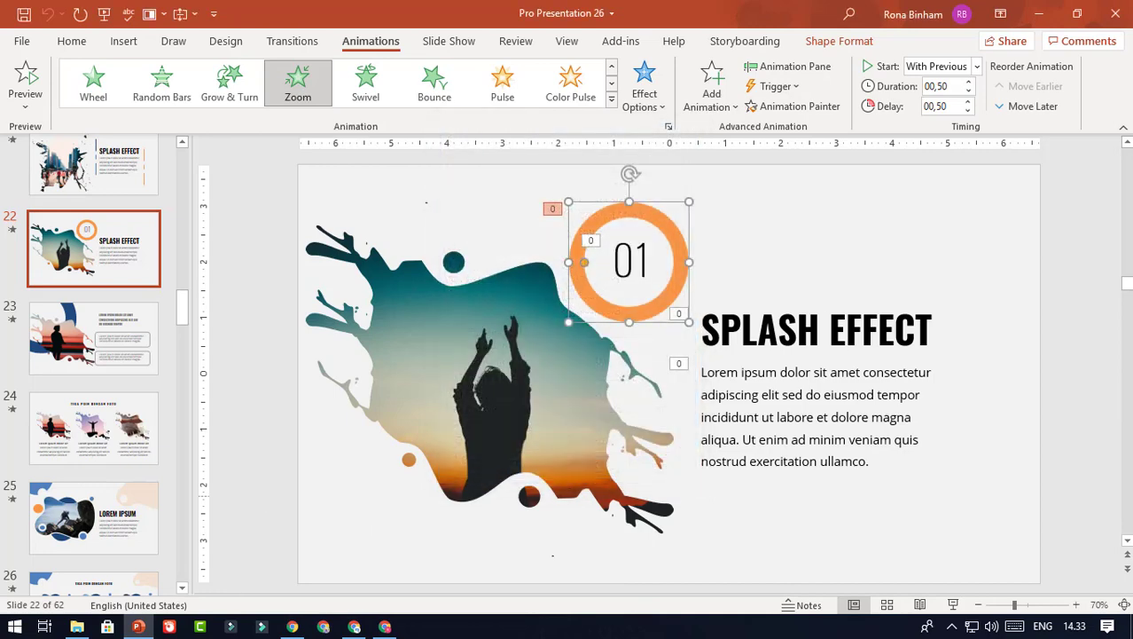
left_click(740, 178)
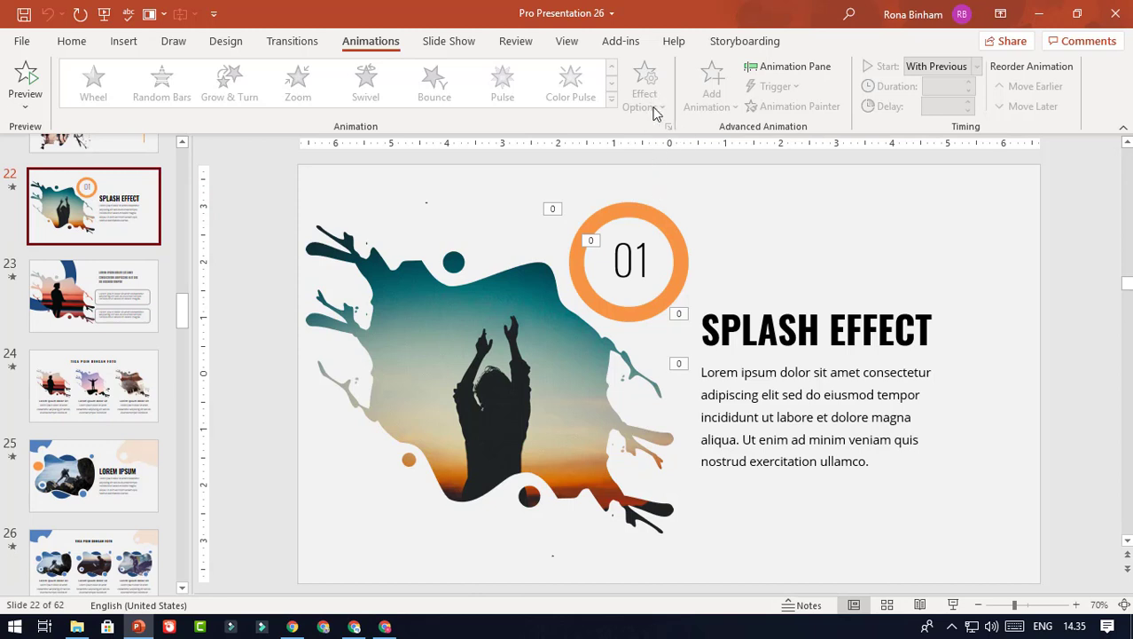
Check the SPLASH EFFECT title's Fly In direction and Add Animation lists without changing anything.
left_click(779, 306)
left_click(778, 306)
left_click(644, 93)
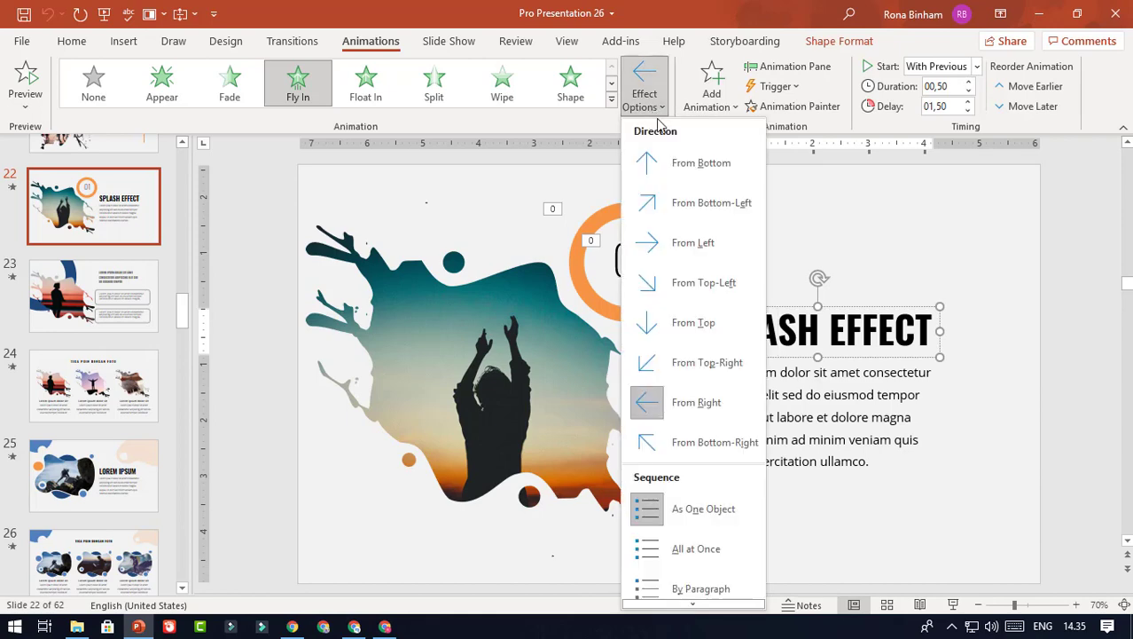
left_click(851, 253)
left_click(712, 88)
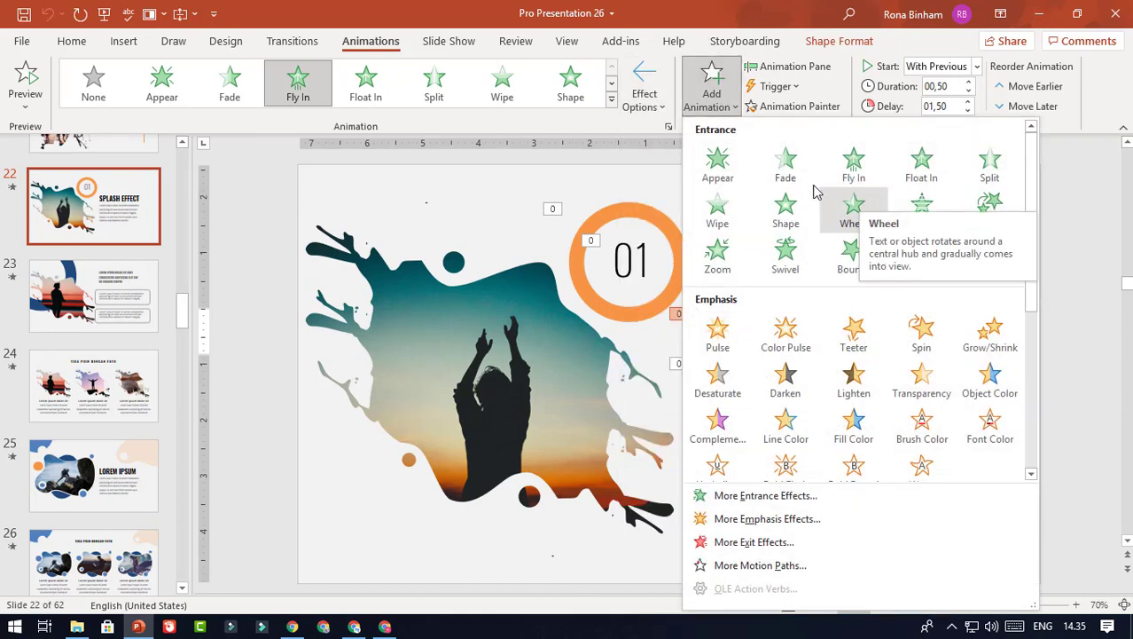
left_click(646, 183)
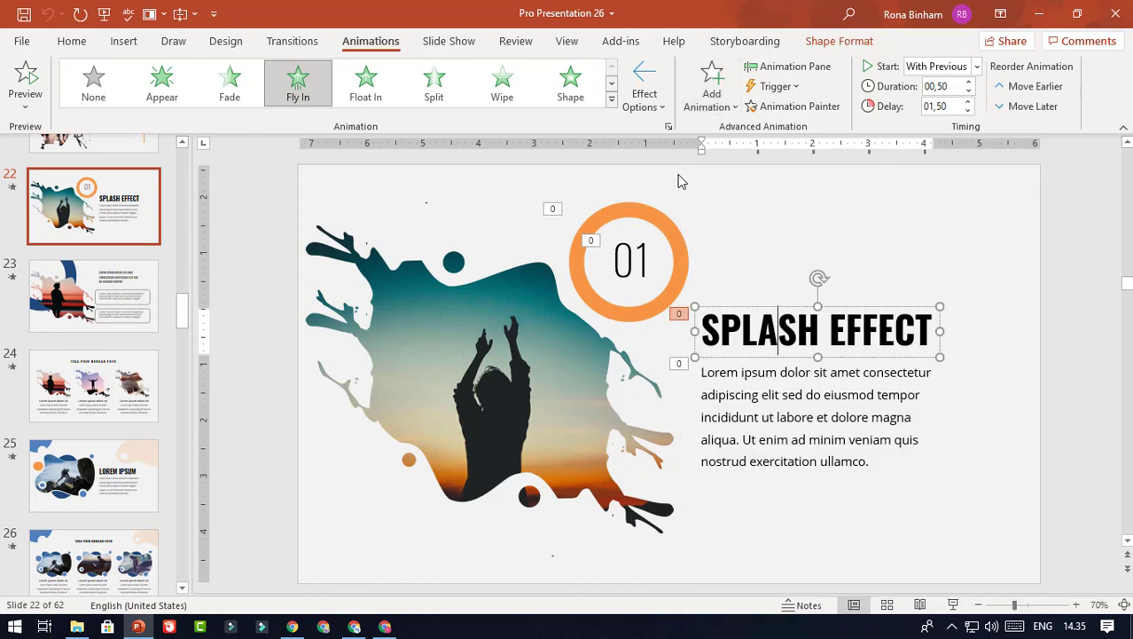
Select the whole SPLASH EFFECT title box and show the Animation Pane.
left_click(715, 201)
left_click(773, 306)
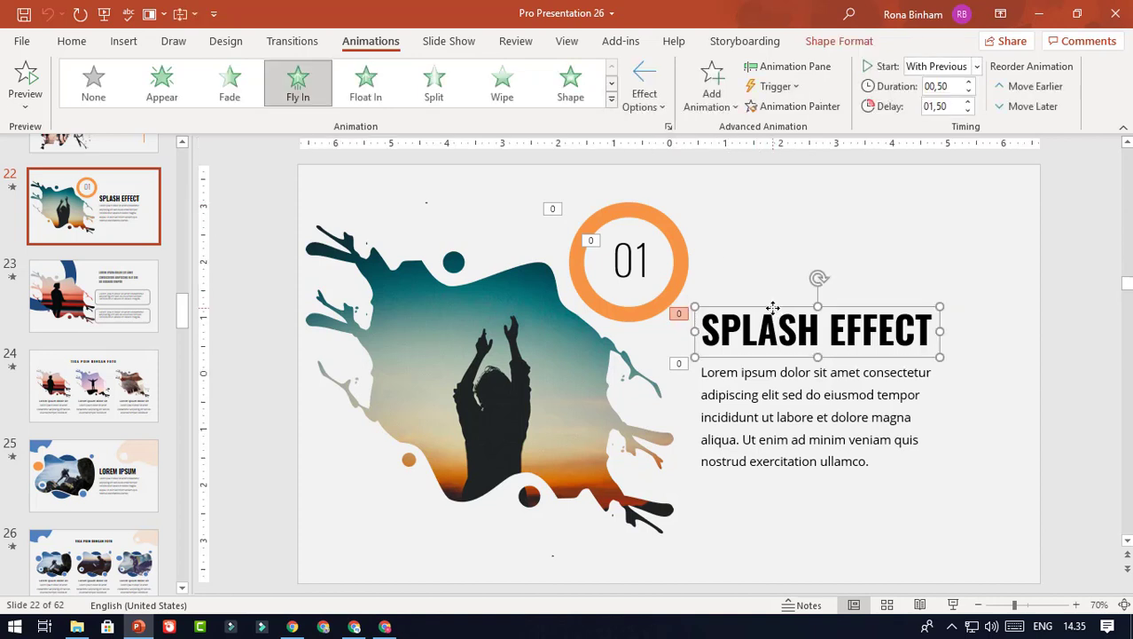
left_click(789, 67)
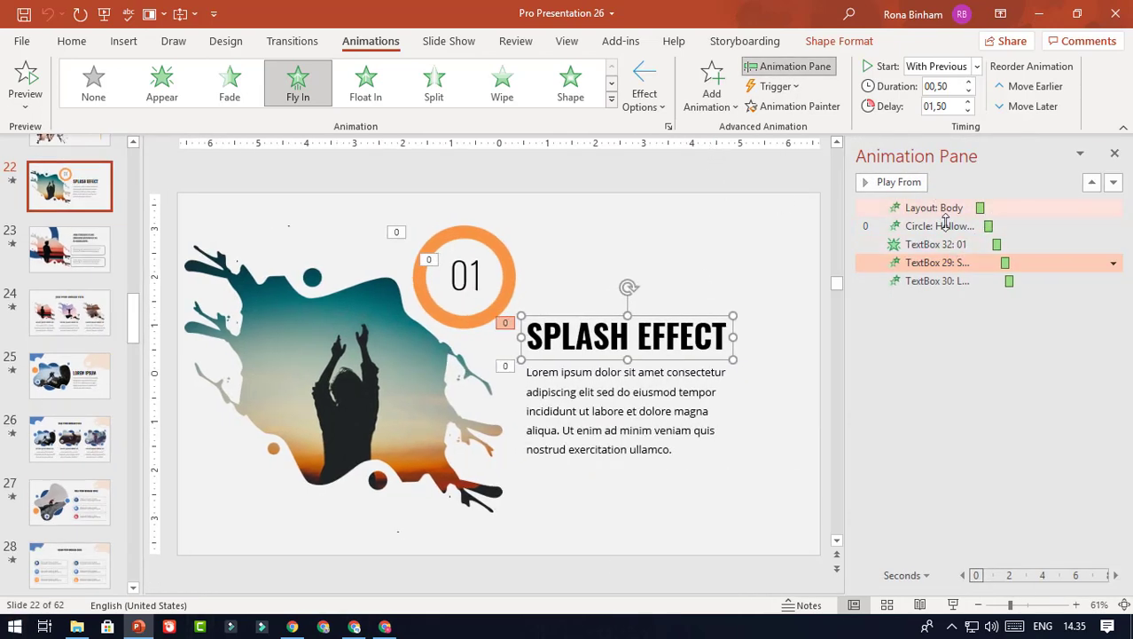
Step through slide 22's Animation Pane entries, ending on the body text animation.
left_click(1015, 213)
left_click(1009, 224)
left_click(1006, 242)
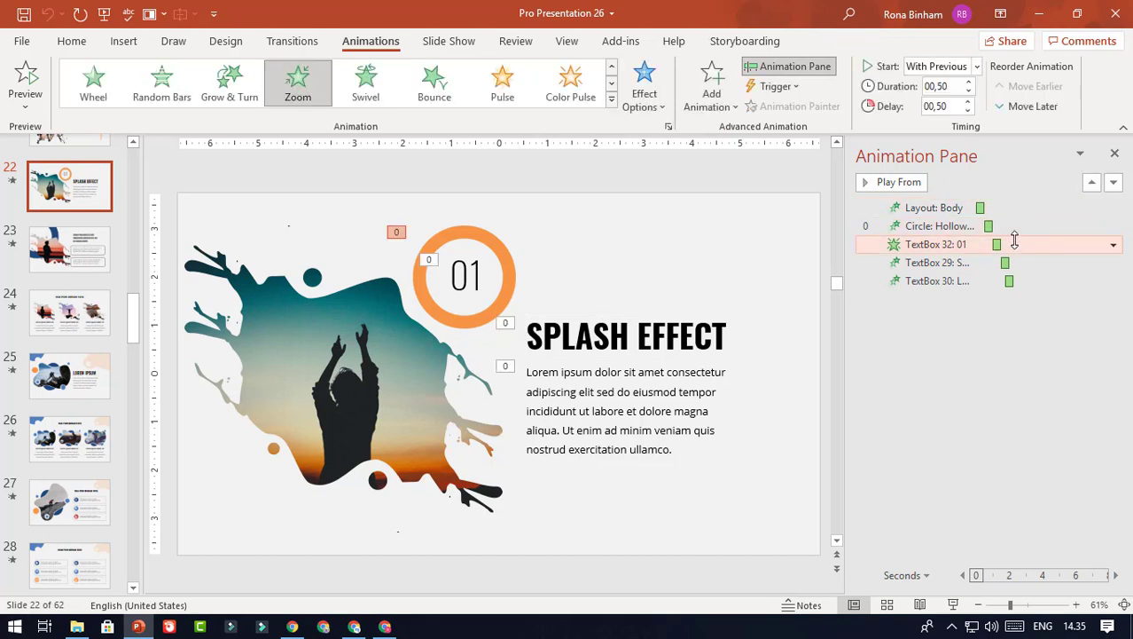
left_click(1020, 259)
left_click(1028, 281)
left_click(1028, 281)
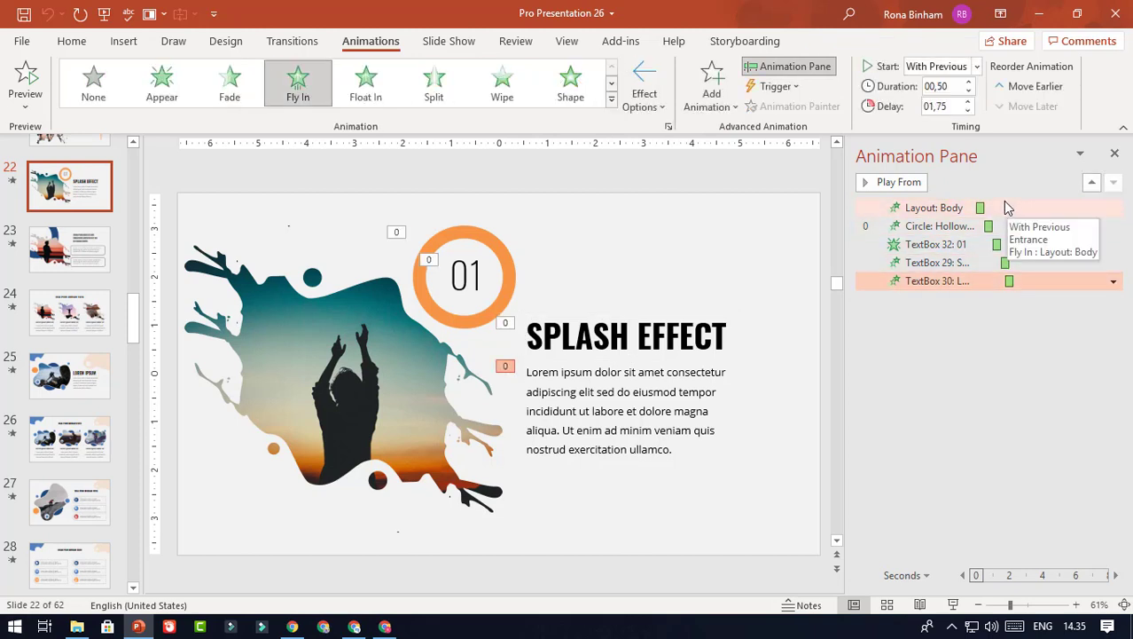
Check the body text's Trigger options unchanged, then show the SPLASH EFFECT title's Start choices.
left_click(796, 87)
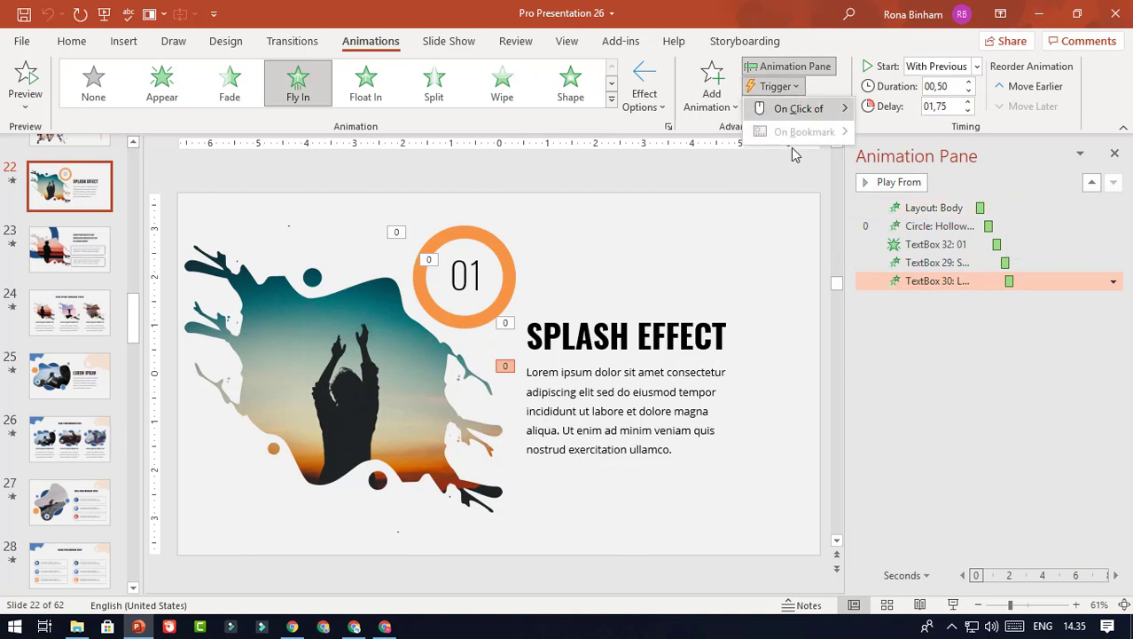
mouse_move(798, 108)
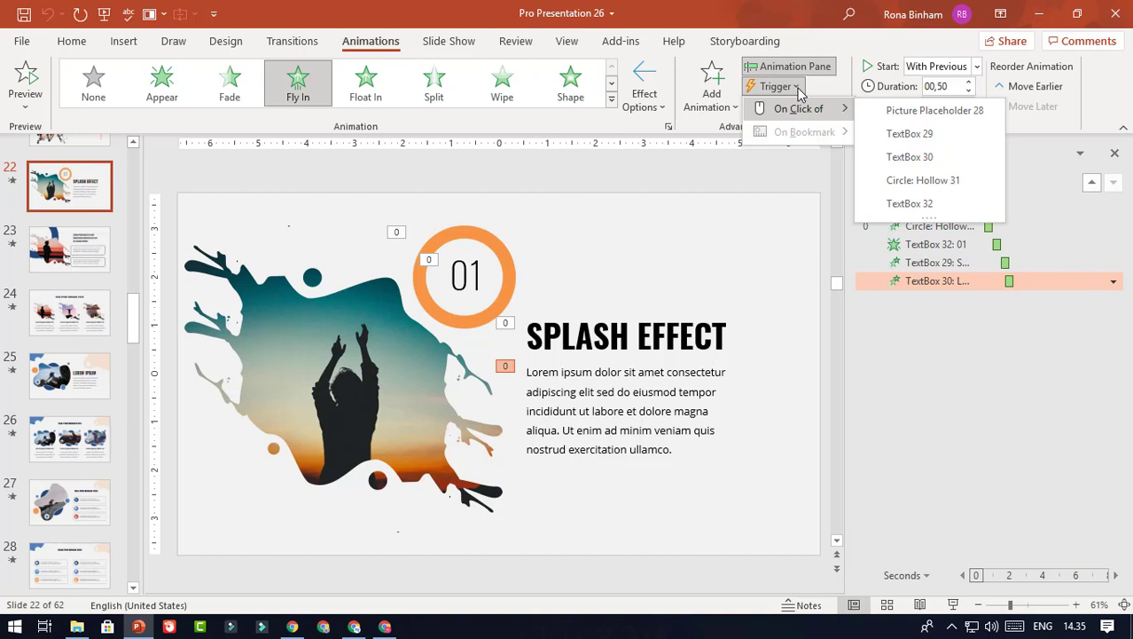
left_click(811, 190)
left_click(685, 316)
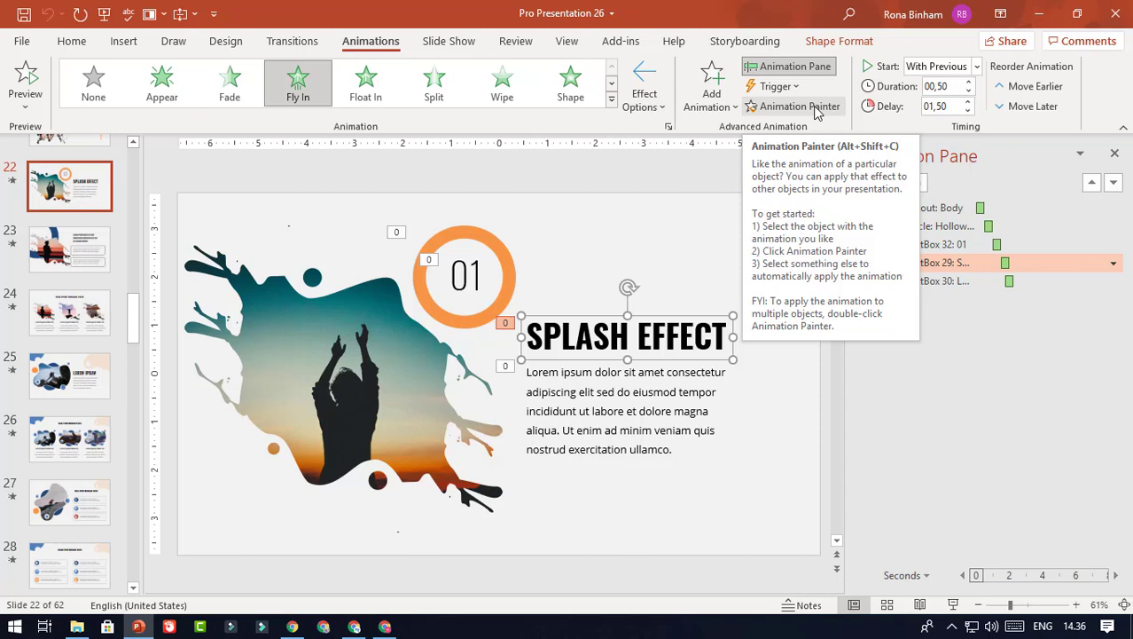
left_click(978, 69)
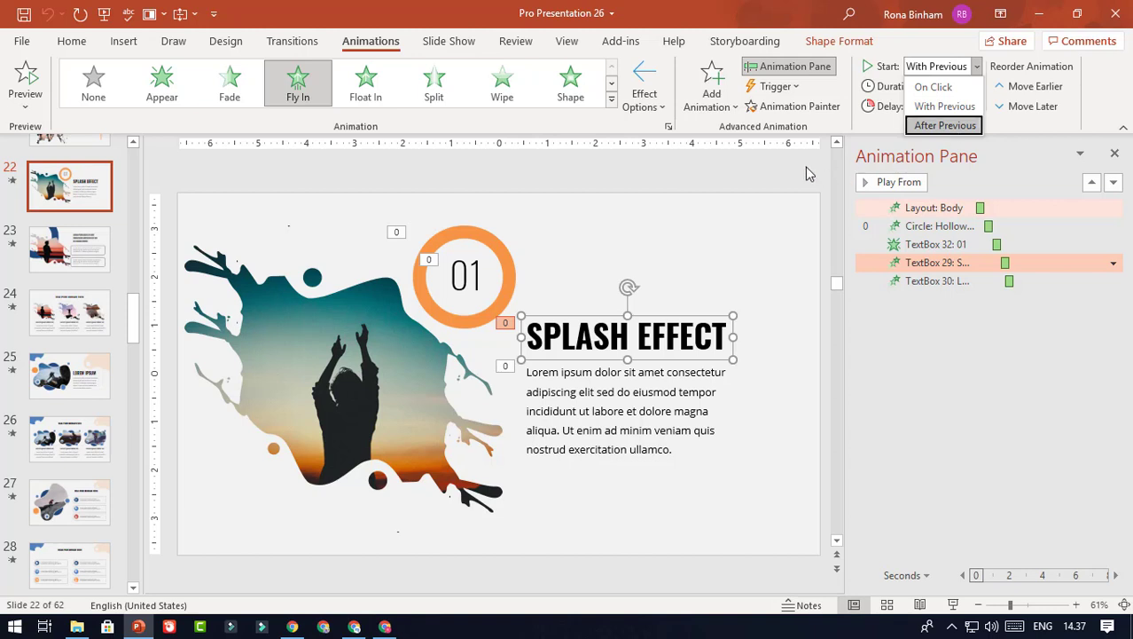
Check the orange 01 ring's Zoom timing (00,50 duration and delay) unchanged, then close the Animation Pane.
left_click(808, 314)
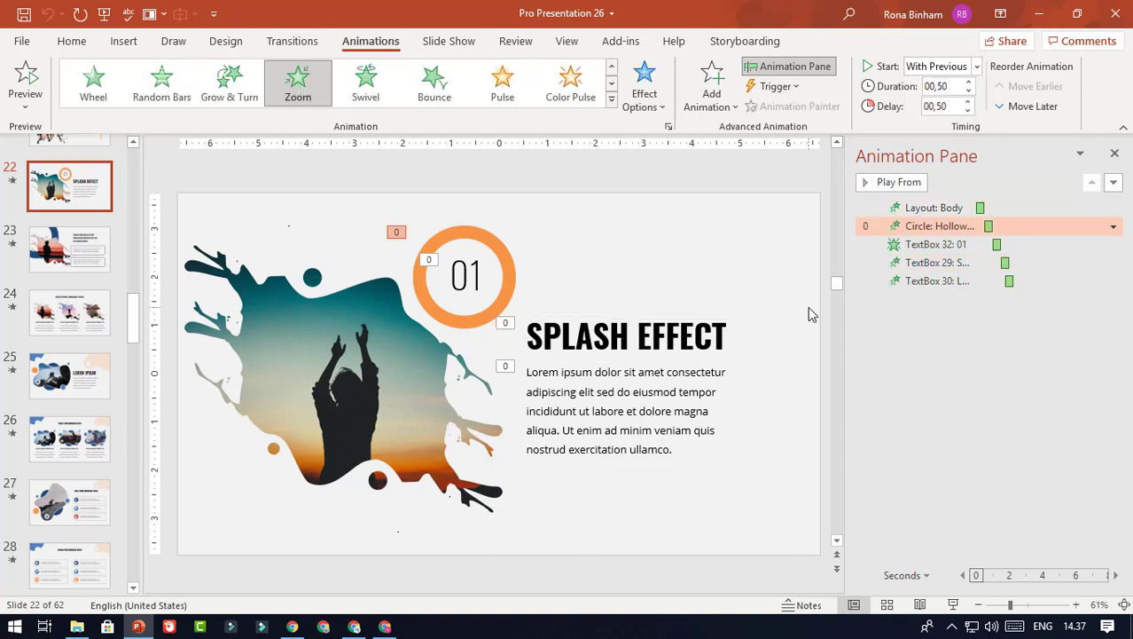
left_click(1114, 227)
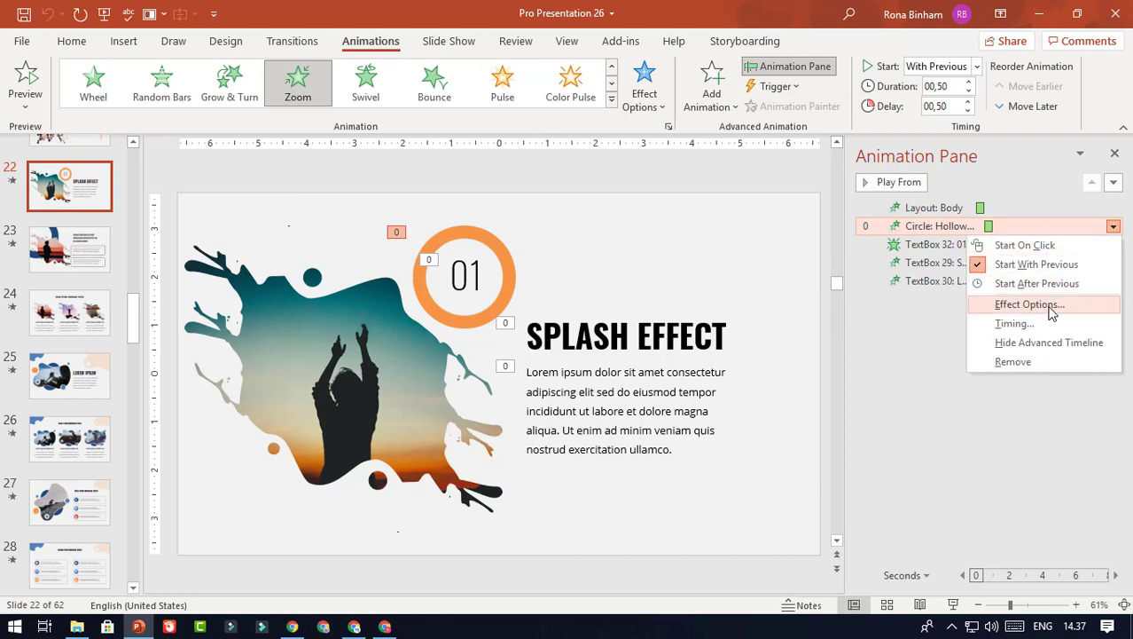
left_click(1033, 304)
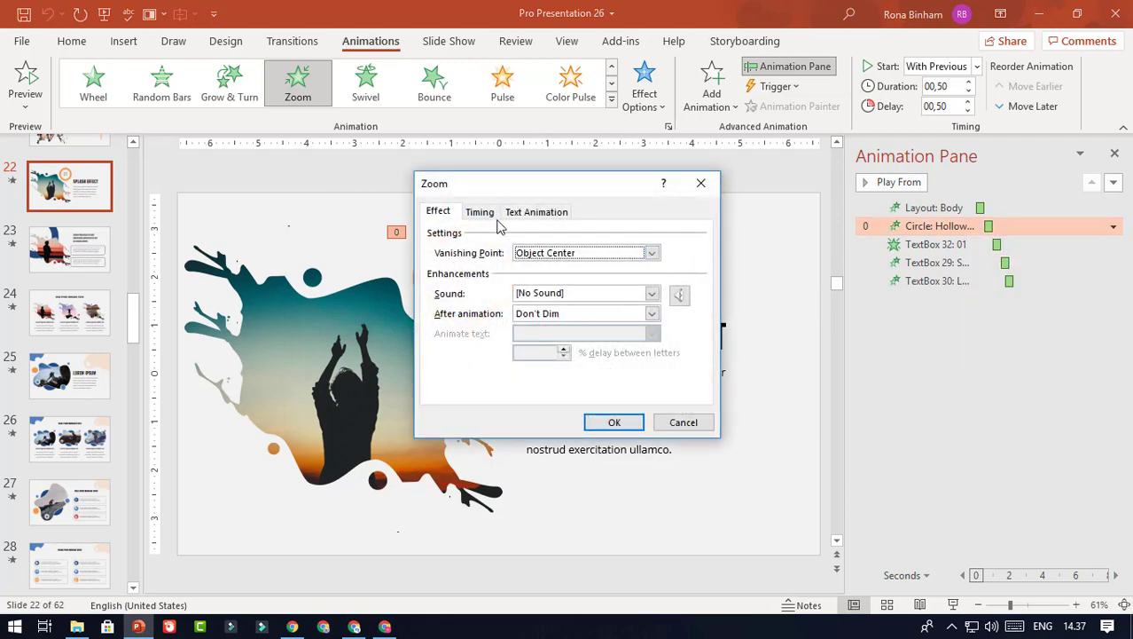
left_click(486, 212)
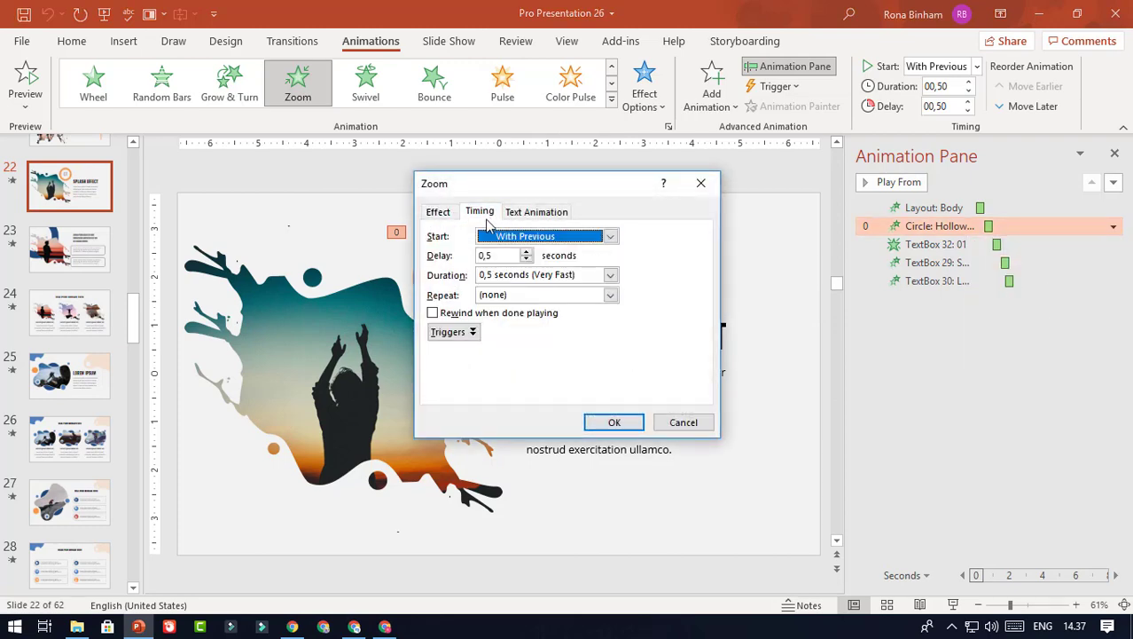
left_click(703, 182)
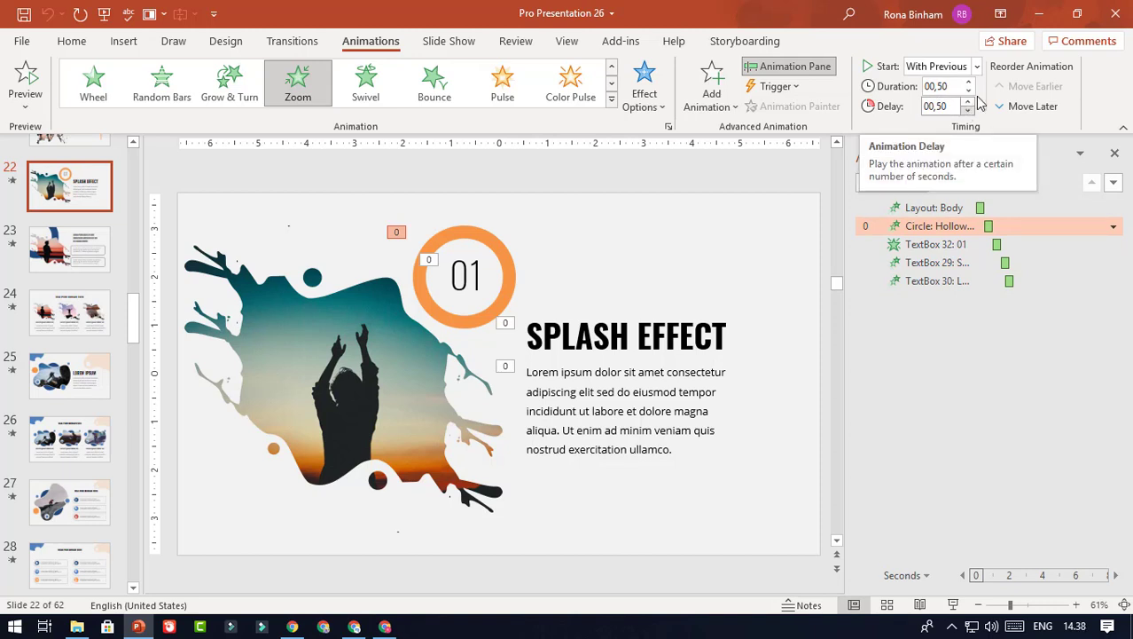
left_click(1115, 154)
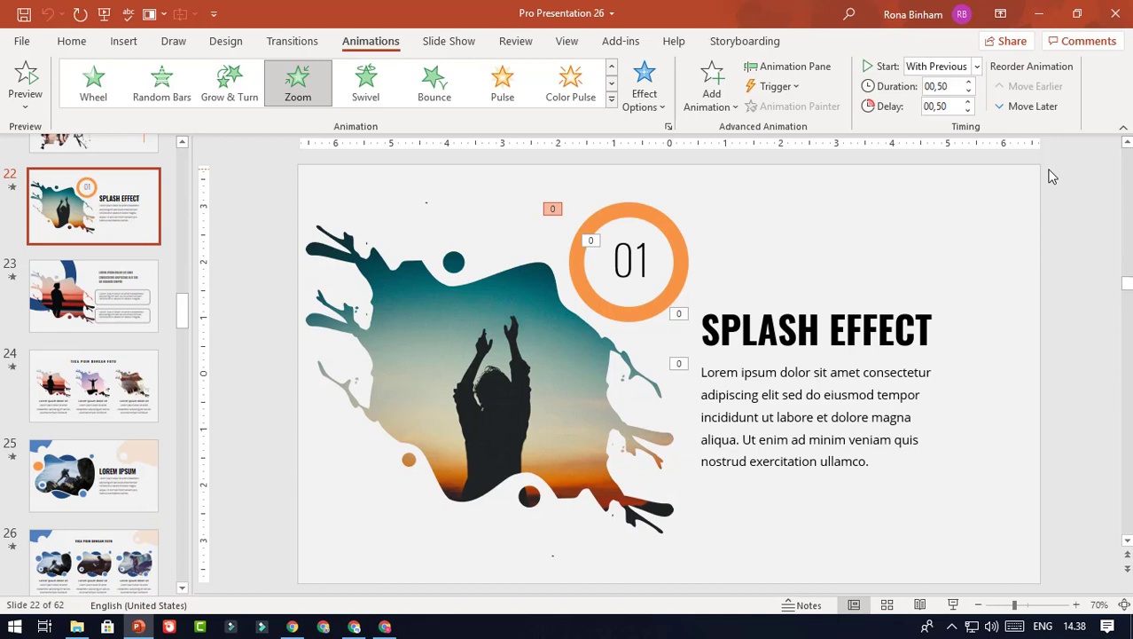
Scroll the thumbnails to the top and replay slide 1's PRO PRESENTATION animations.
scroll(113, 247, "up", 1)
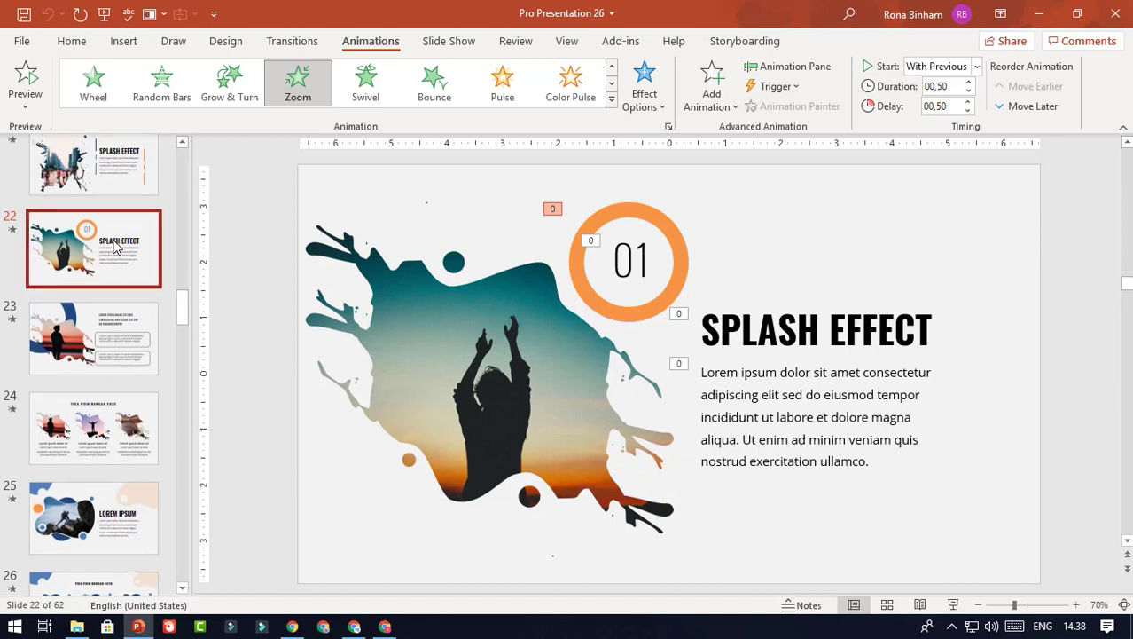
scroll(112, 252, "up", 1)
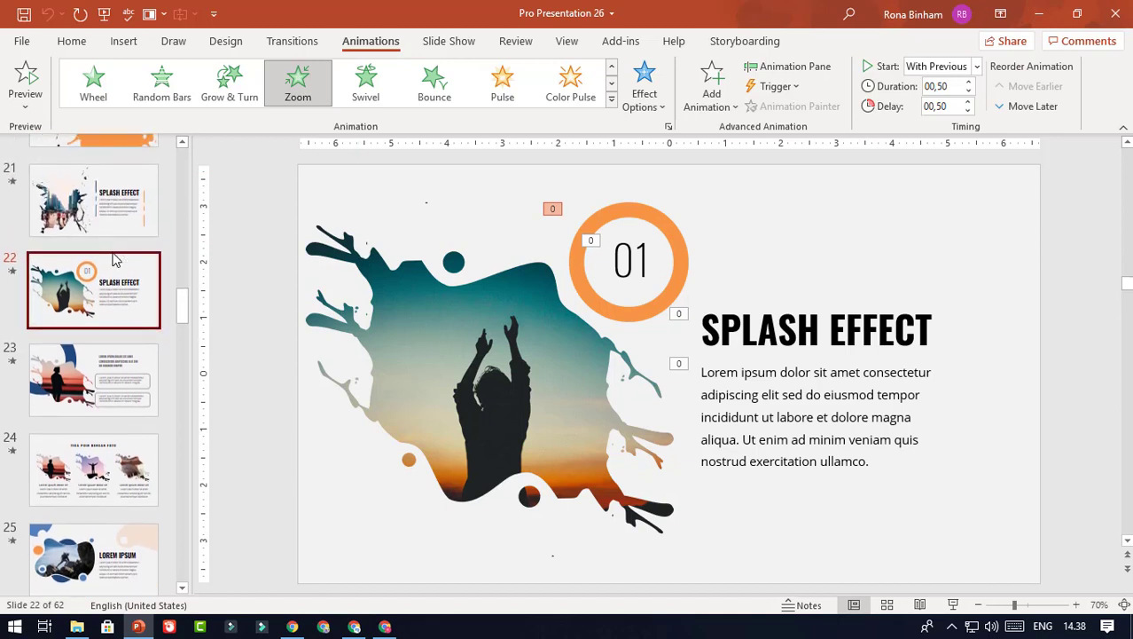
scroll(120, 258, "up", 1)
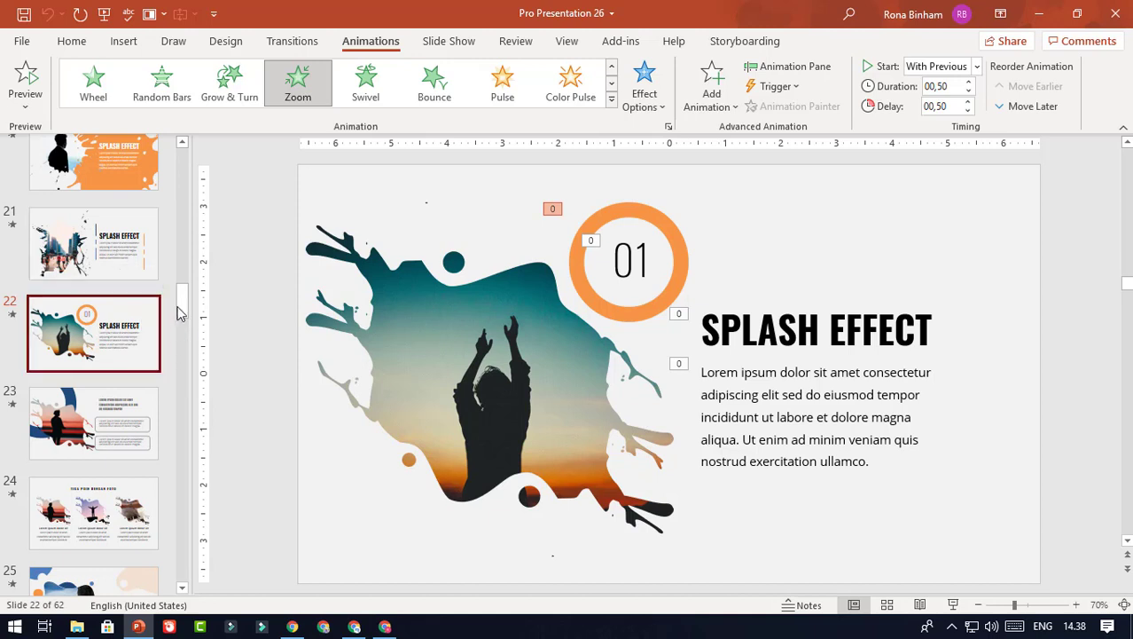
mouse_move(182, 304)
left_mouse_down()
mouse_move(183, 578)
mouse_move(184, 160)
left_mouse_up()
scroll(185, 310, "down", 1)
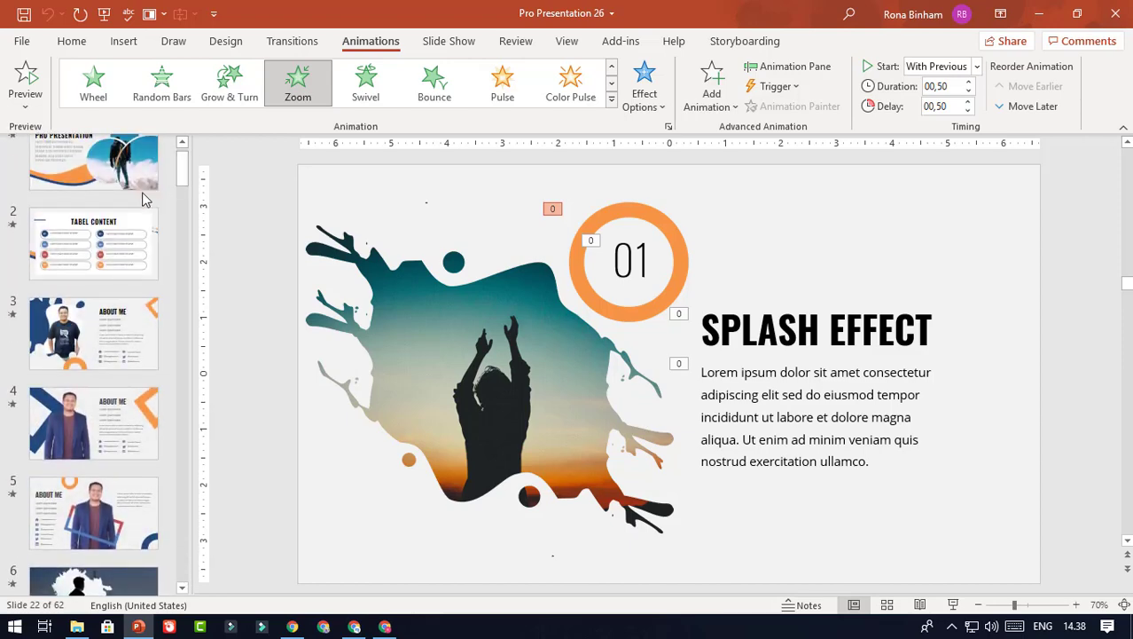
scroll(144, 198, "up", 2)
left_click(16, 173)
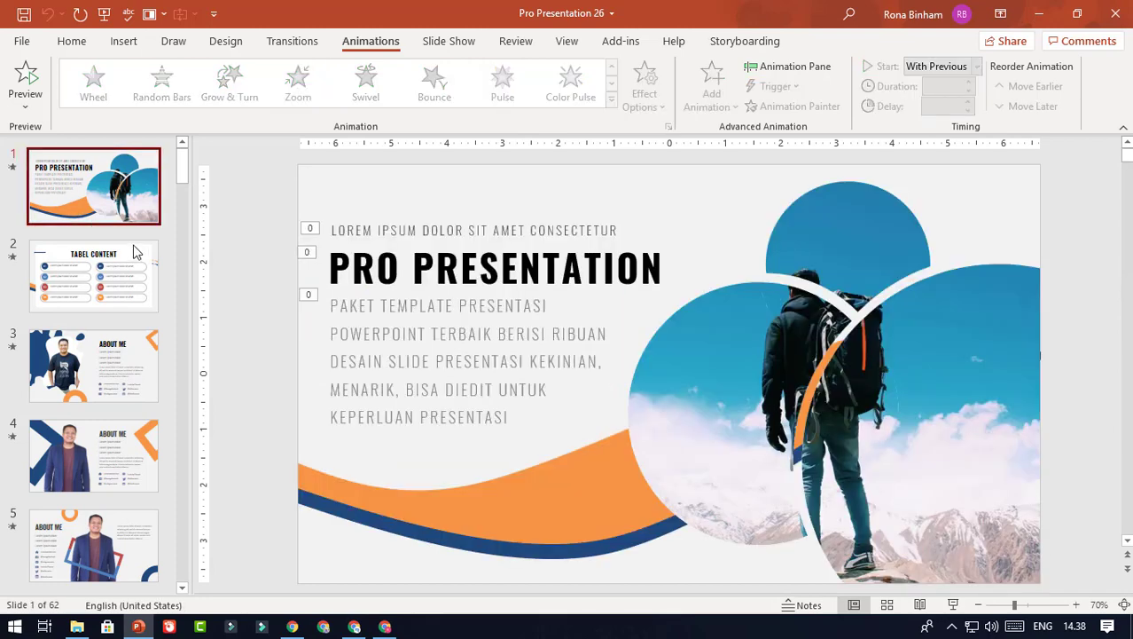
left_click(13, 168)
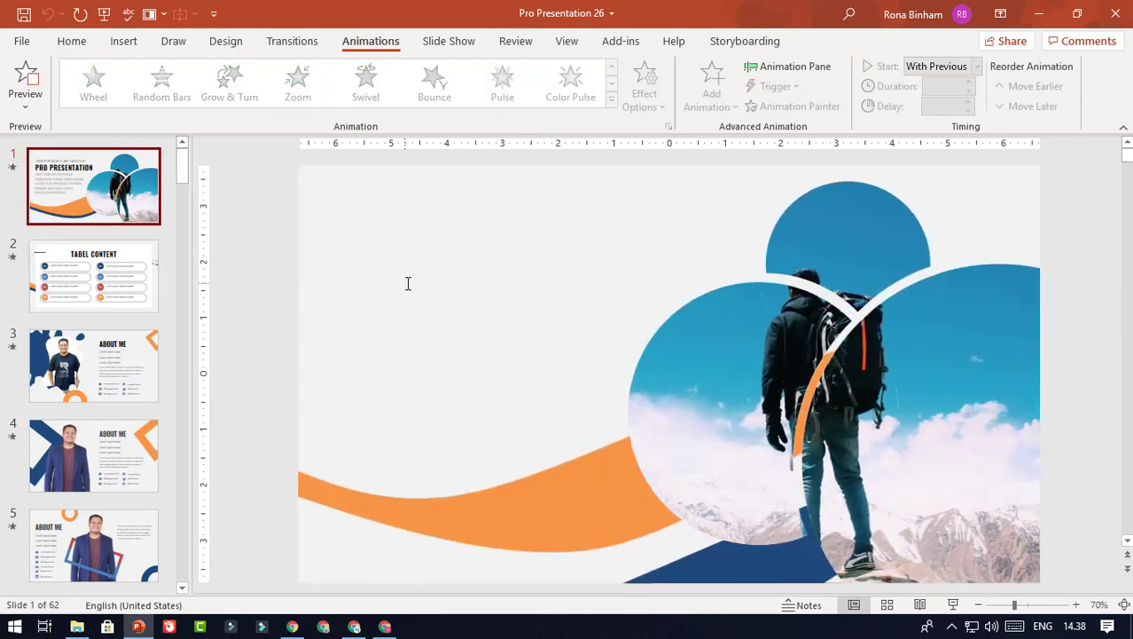
Replay the animations of slides 2, 3 and 6, then scroll down the slide list.
left_click(12, 259)
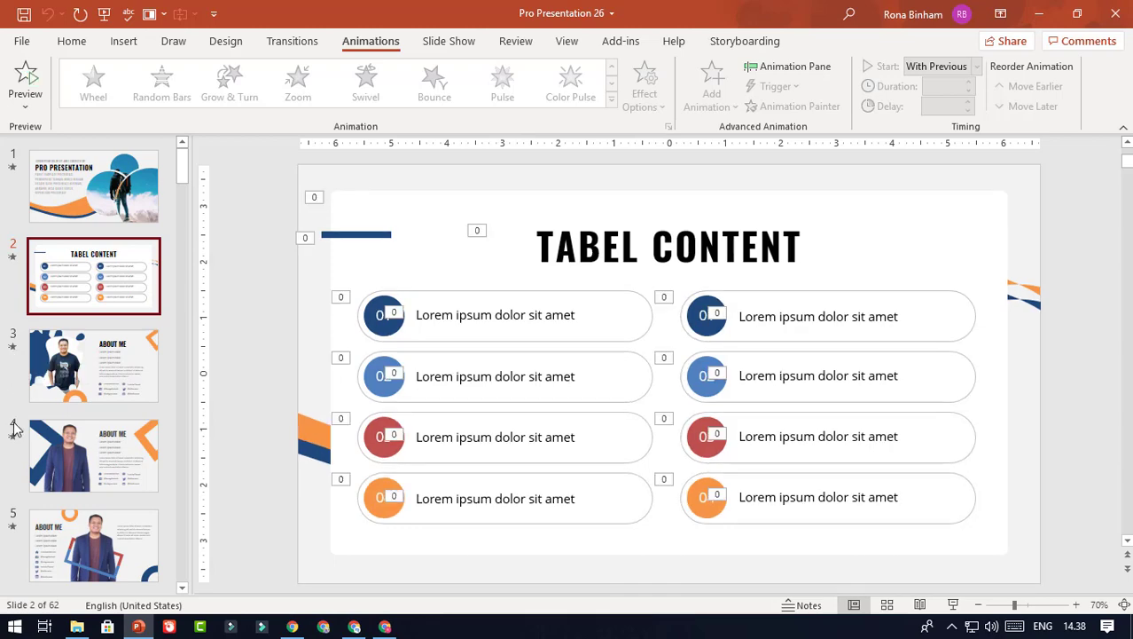
left_click(13, 349)
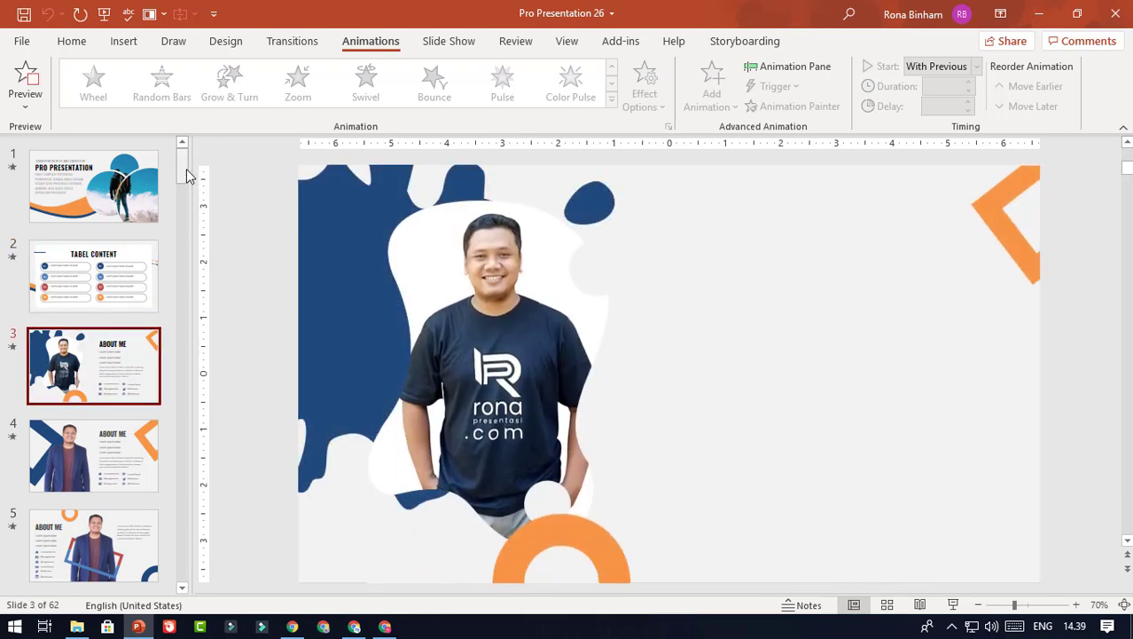
left_click_drag(186, 169, 184, 188)
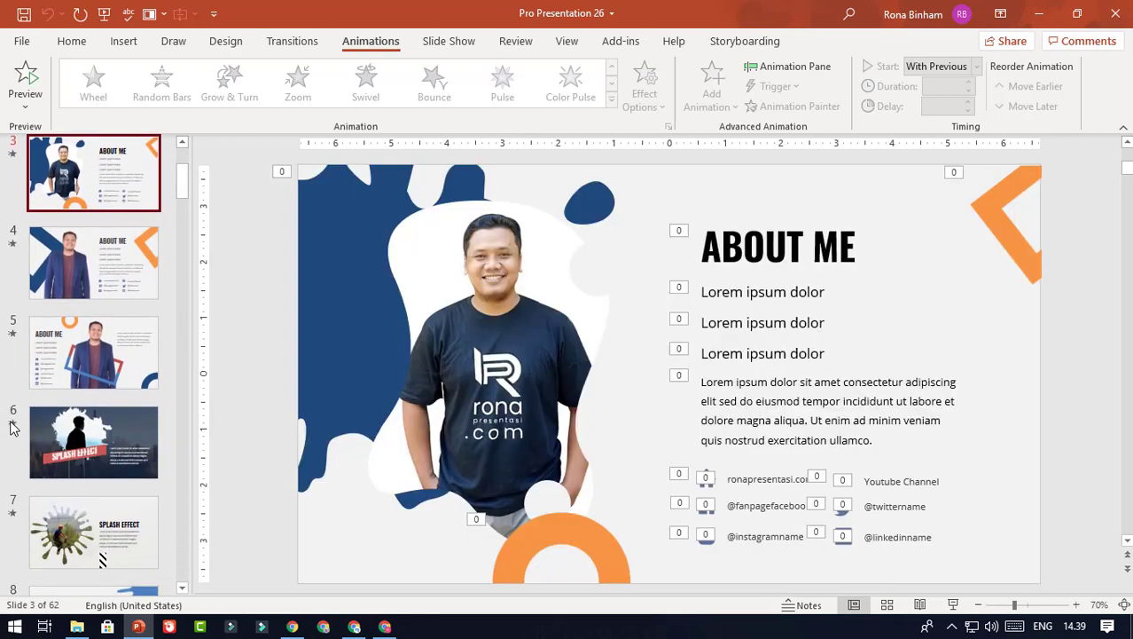
left_click(12, 428)
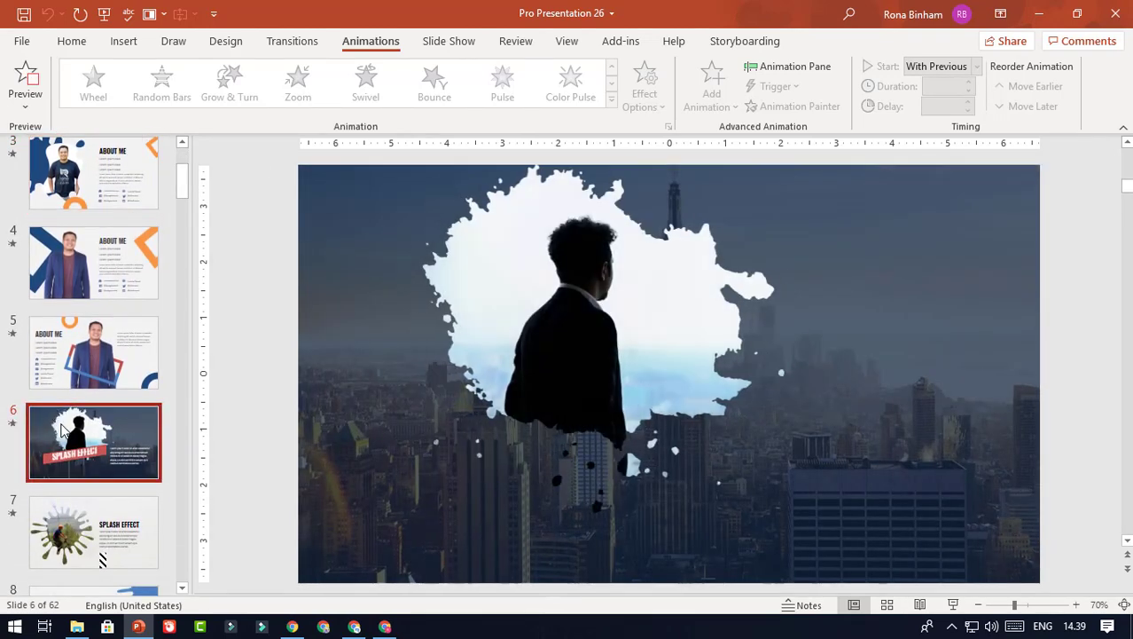
scroll(64, 434, "down", 3)
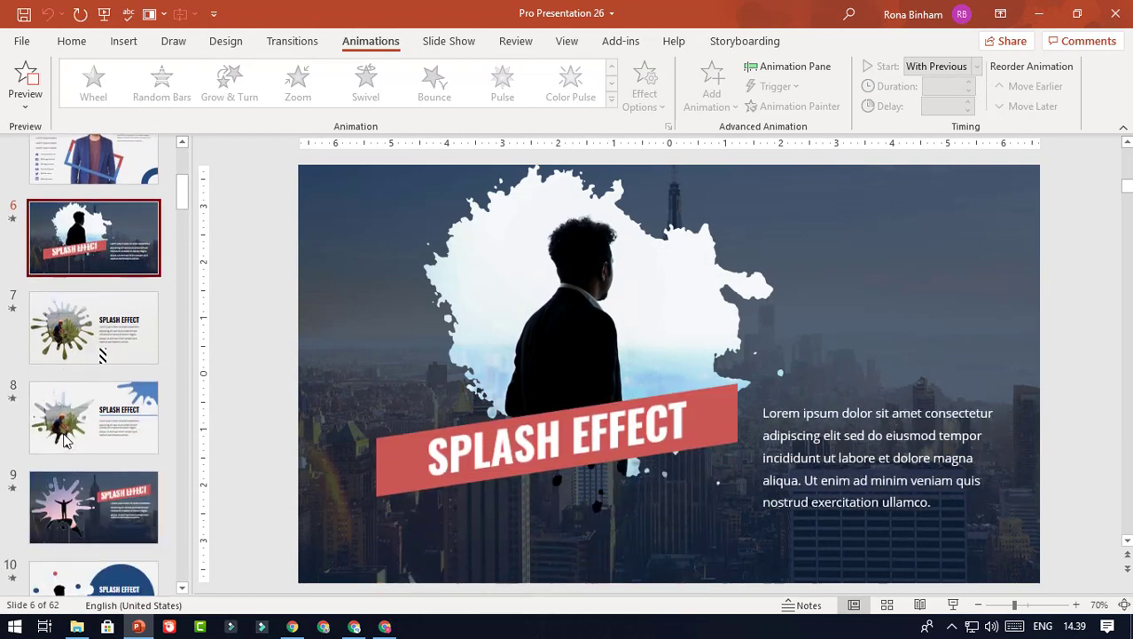
scroll(64, 435, "down", 2)
scroll(64, 435, "down", 2)
scroll(64, 439, "down", 2)
scroll(64, 434, "down", 2)
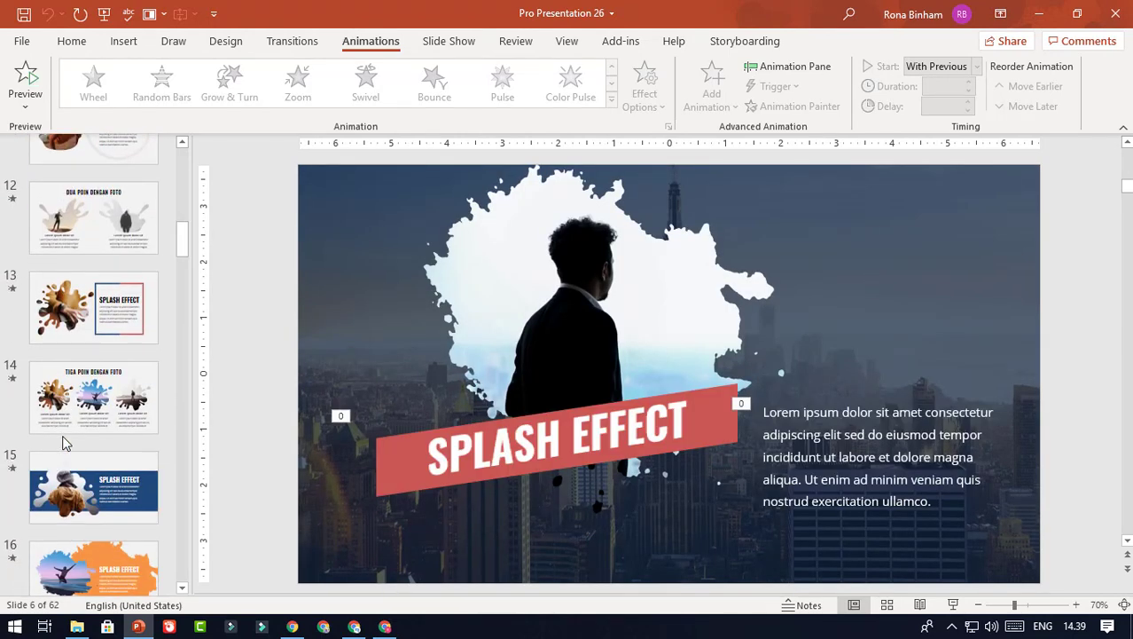
scroll(64, 437, "down", 1)
scroll(64, 439, "down", 2)
scroll(64, 440, "down", 1)
scroll(64, 443, "down", 2)
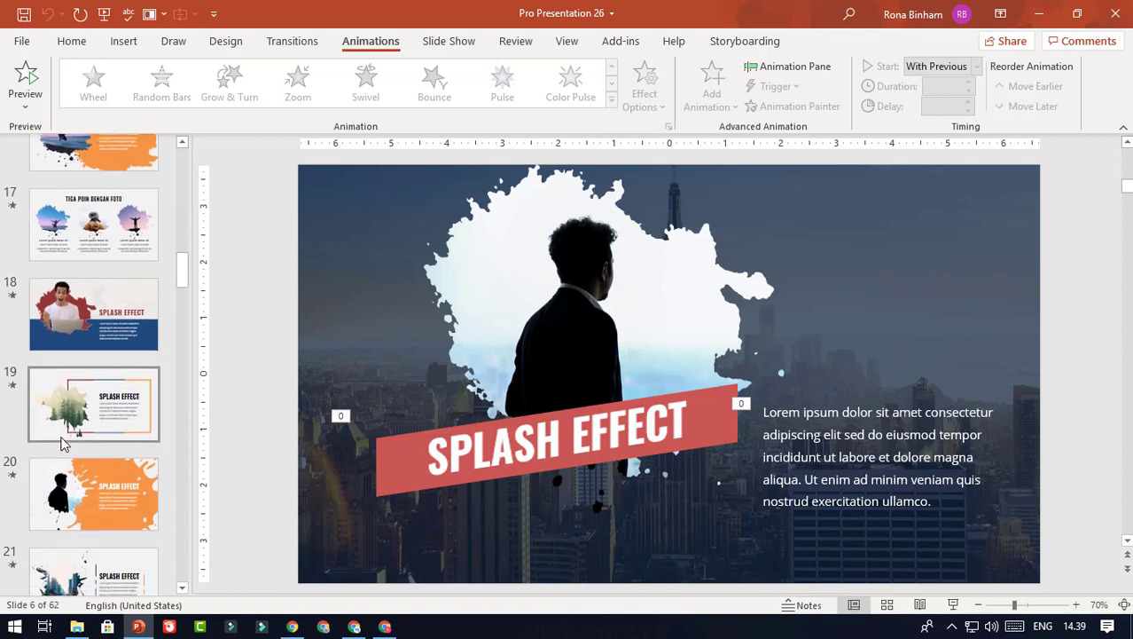
scroll(64, 443, "down", 2)
scroll(62, 443, "down", 2)
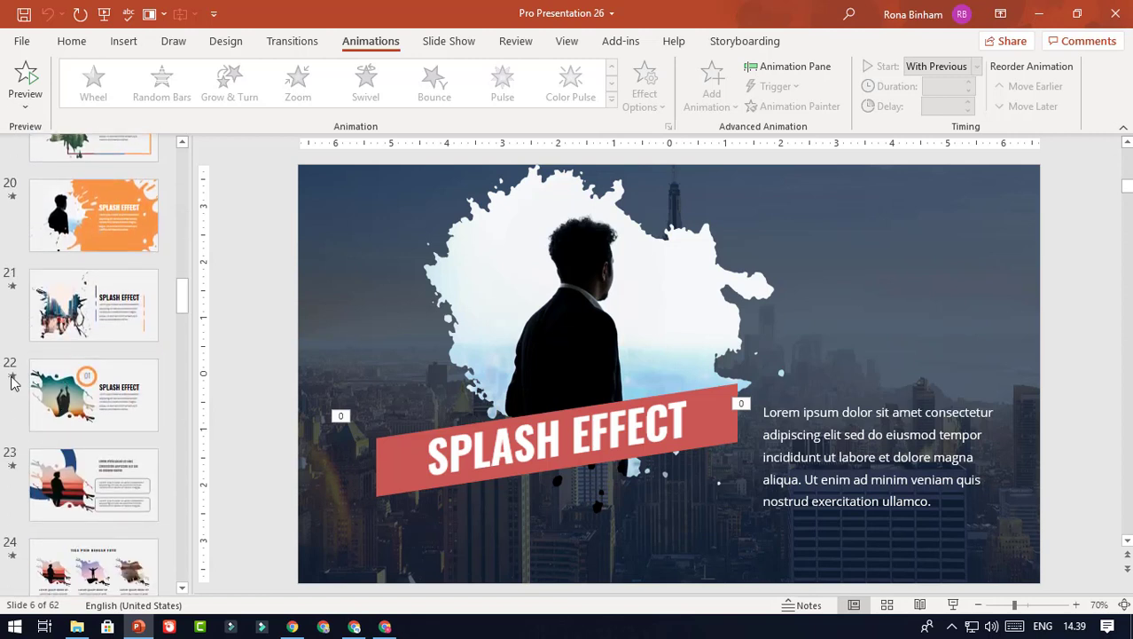
Inspect slide 22's picture, title and body text animations, then open slide 24 TIGA POIN DENGAN FOTO.
left_click(64, 417)
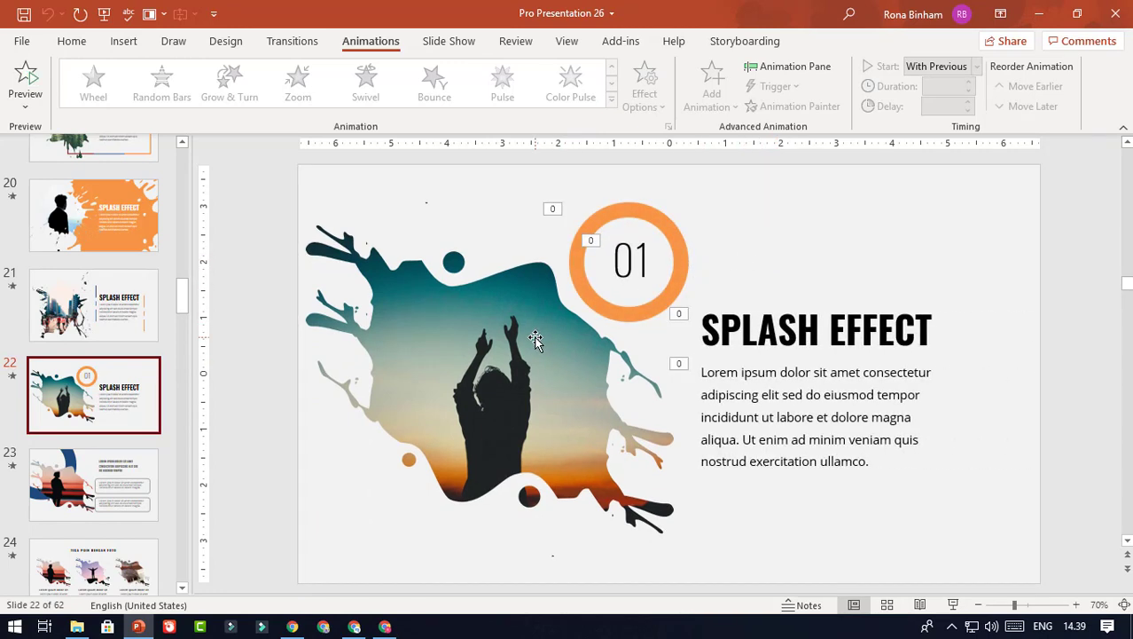
left_click(584, 337)
left_click(779, 354)
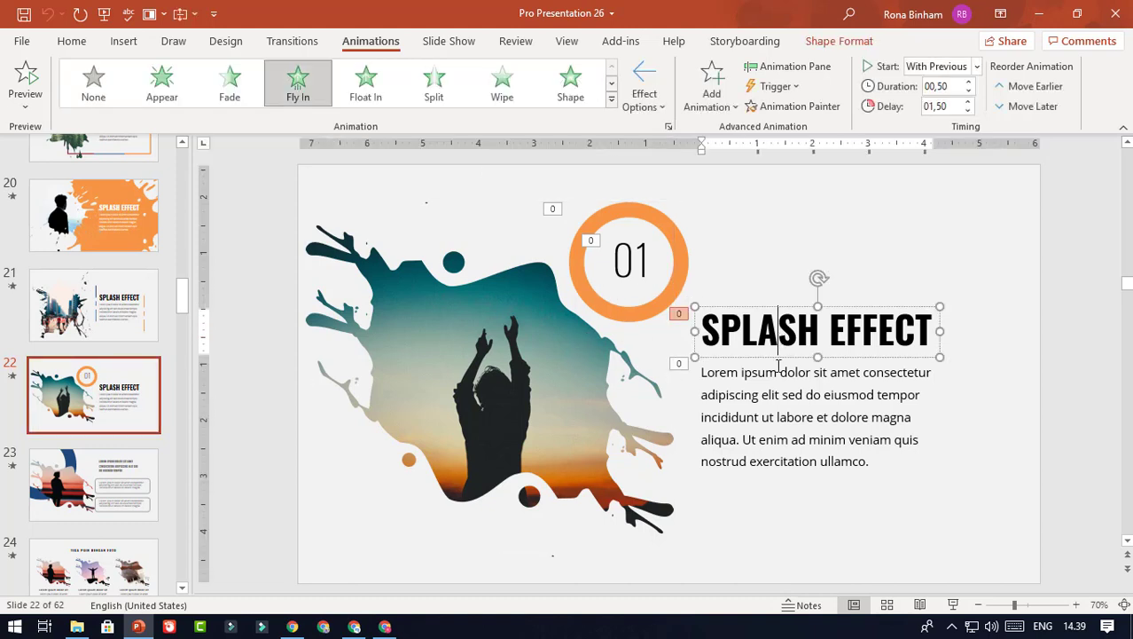
left_click(779, 365)
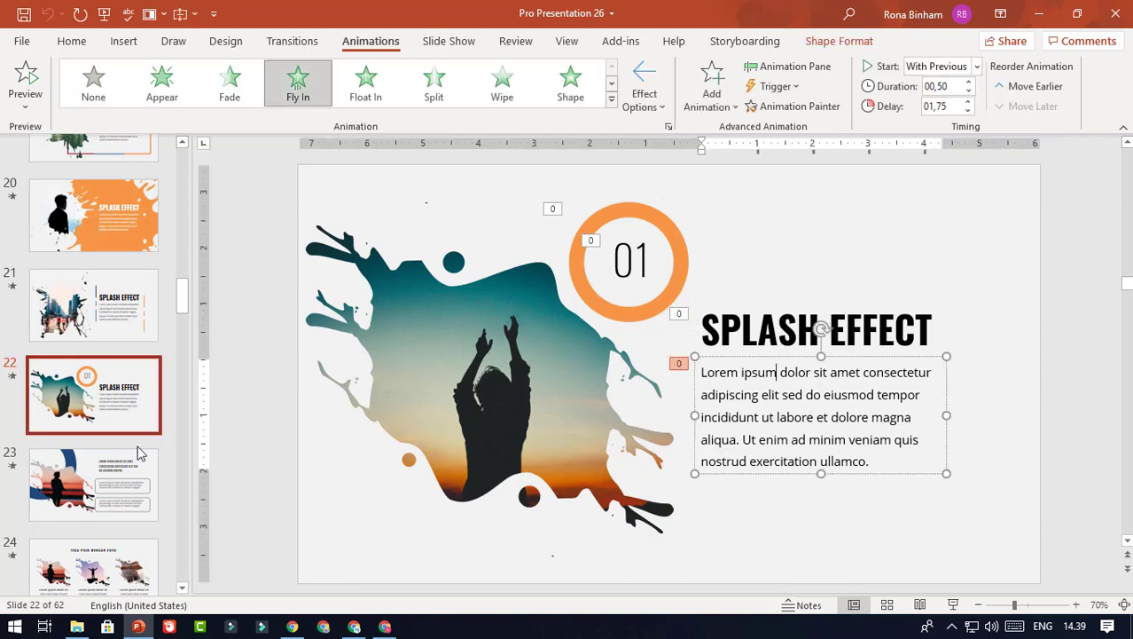
scroll(127, 478, "down", 2)
left_click(127, 483)
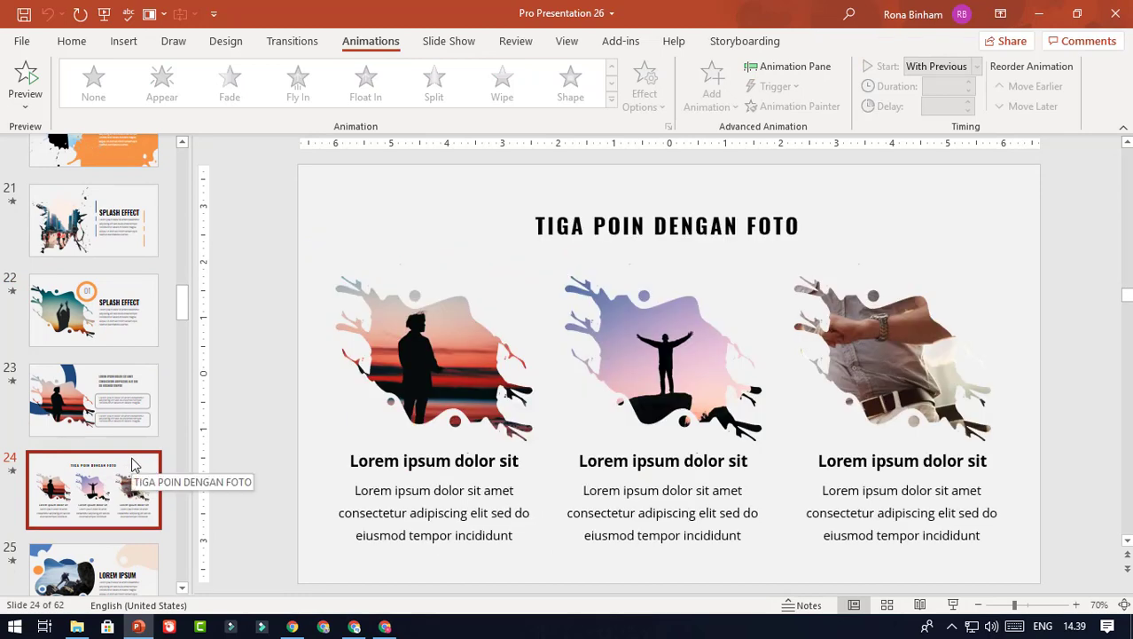
Copy every object on slide 24.
left_click_drag(278, 175, 1114, 578)
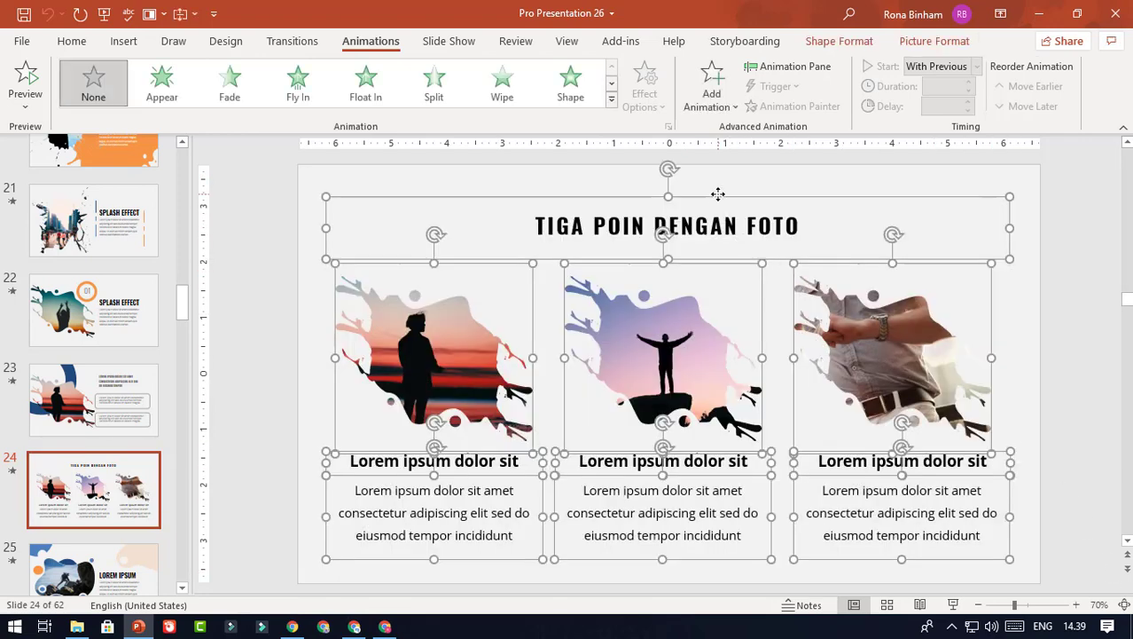
right_click(718, 193)
left_click(759, 229)
Insert a new slide 25 after slide 24 and paste the copied objects onto it.
left_click(129, 498)
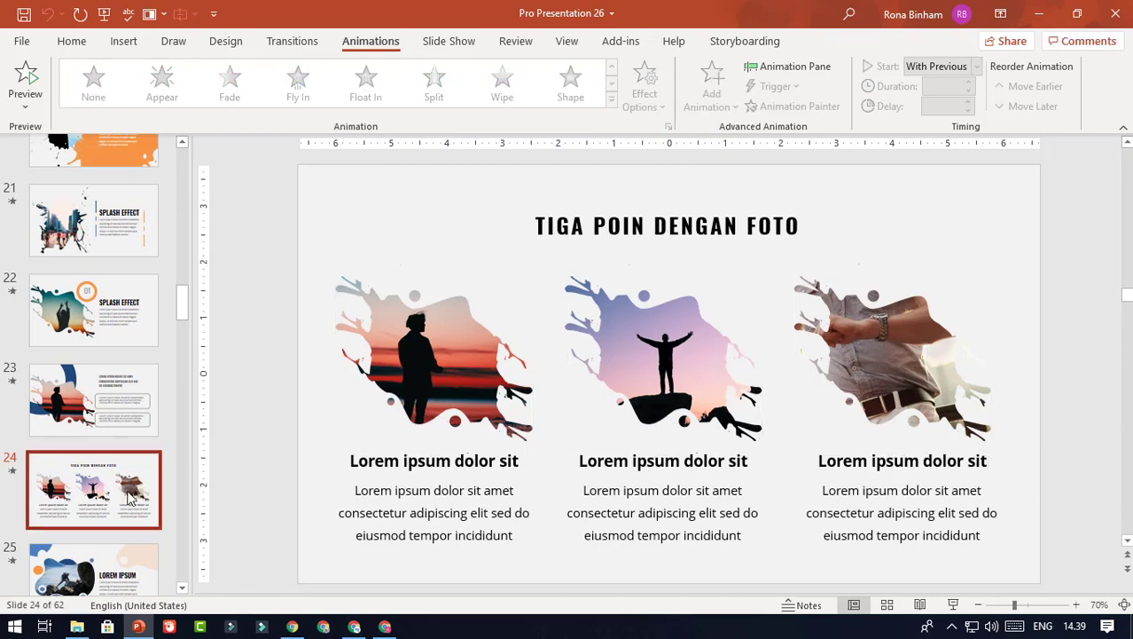
key("ctrl+m")
right_click(282, 241)
left_click(319, 279)
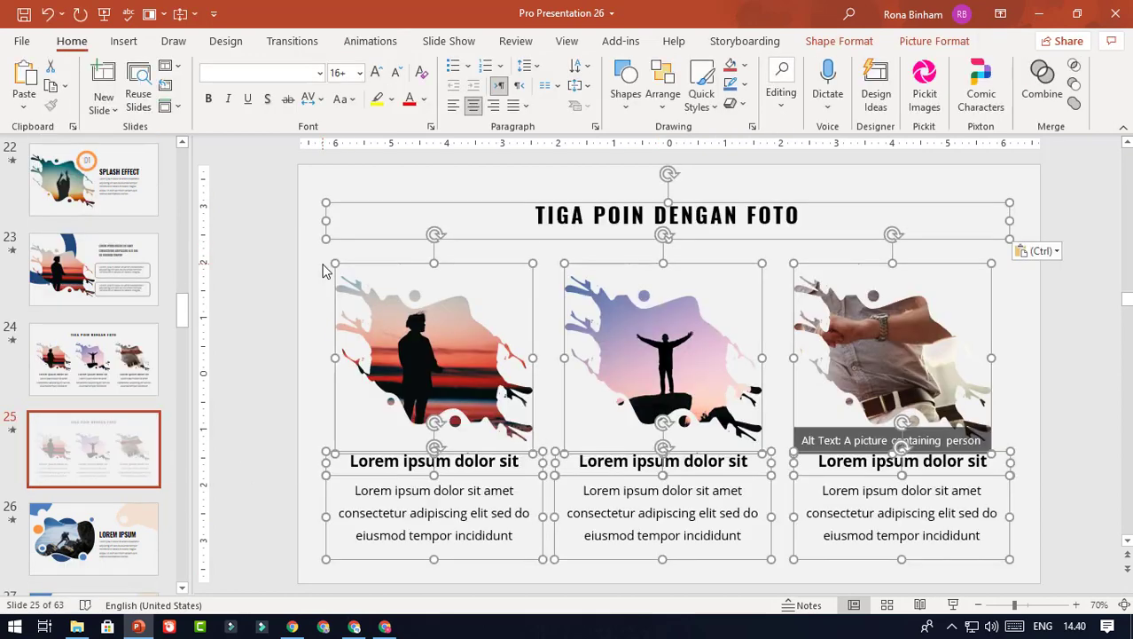
left_click(283, 286)
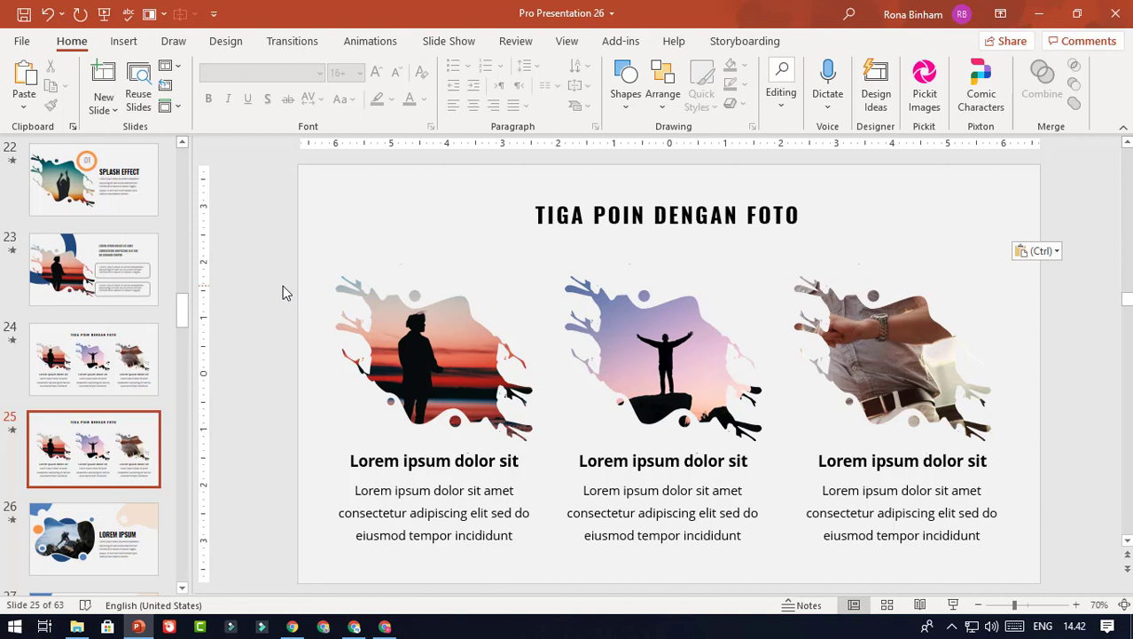
Select the TIGA POIN DENGAN FOTO title on slide 25 and show the Animations tab.
left_click(725, 214)
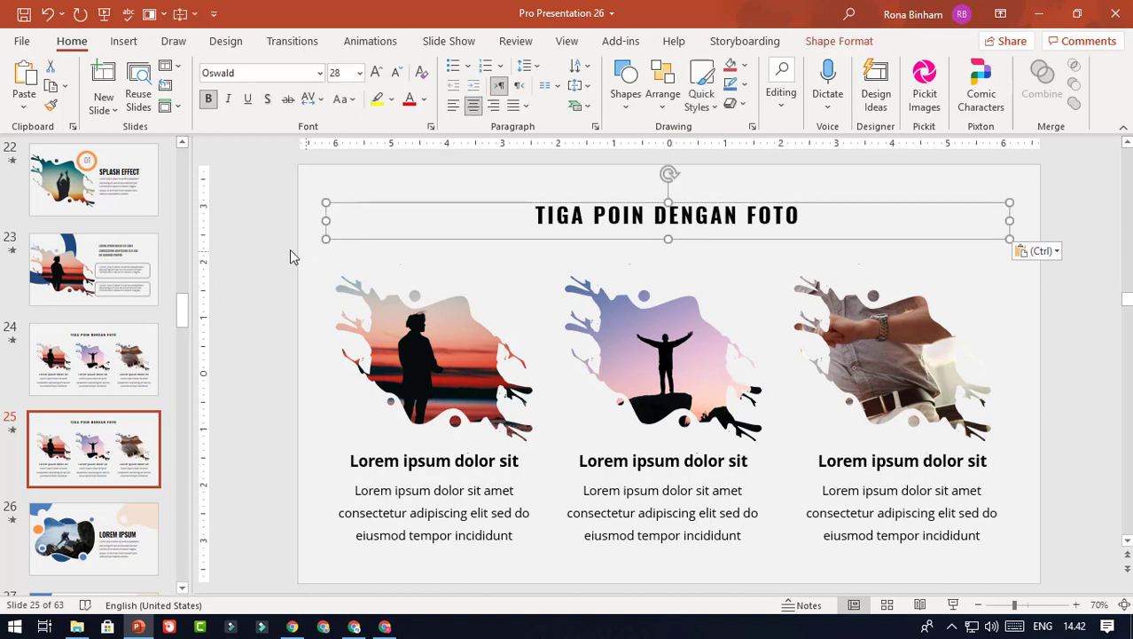
left_click(374, 241)
left_click(637, 211)
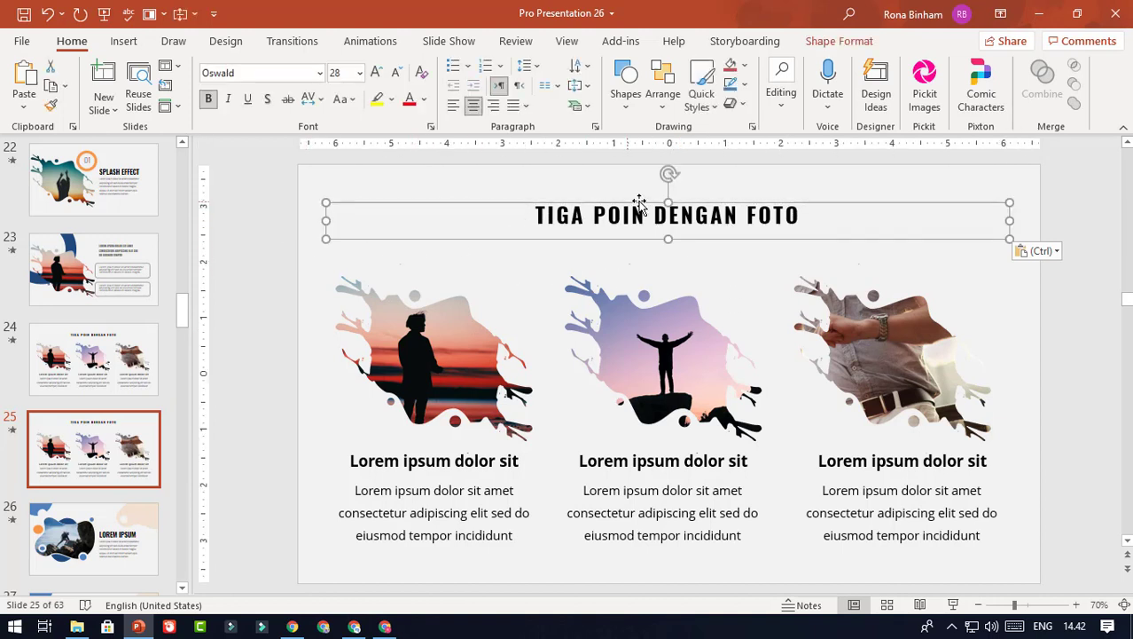
left_click(287, 254)
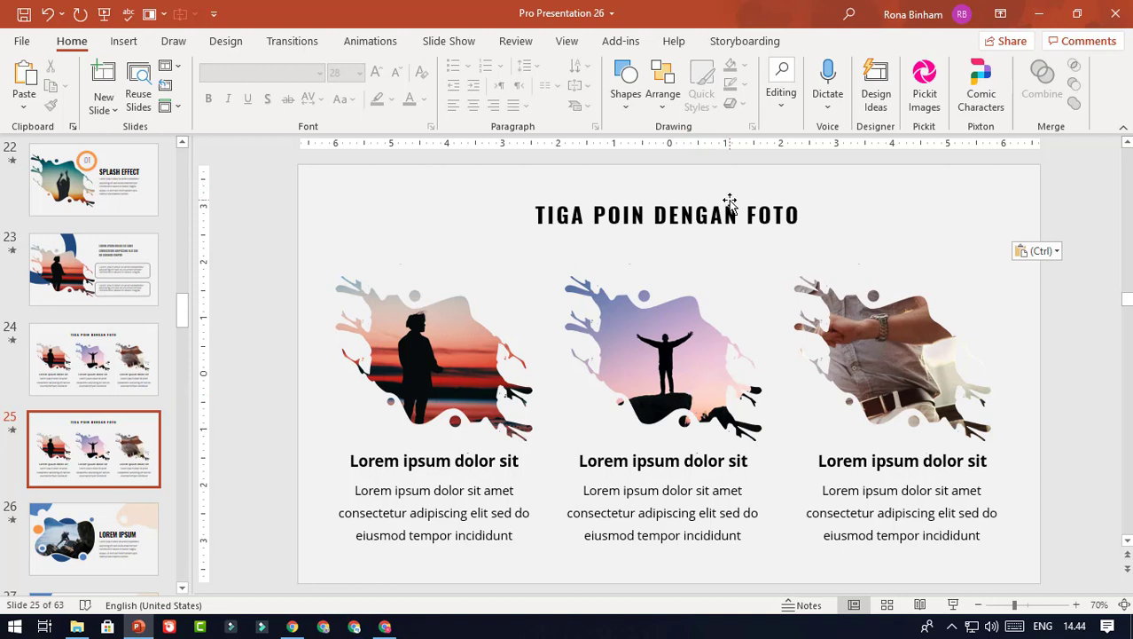
left_click(668, 214)
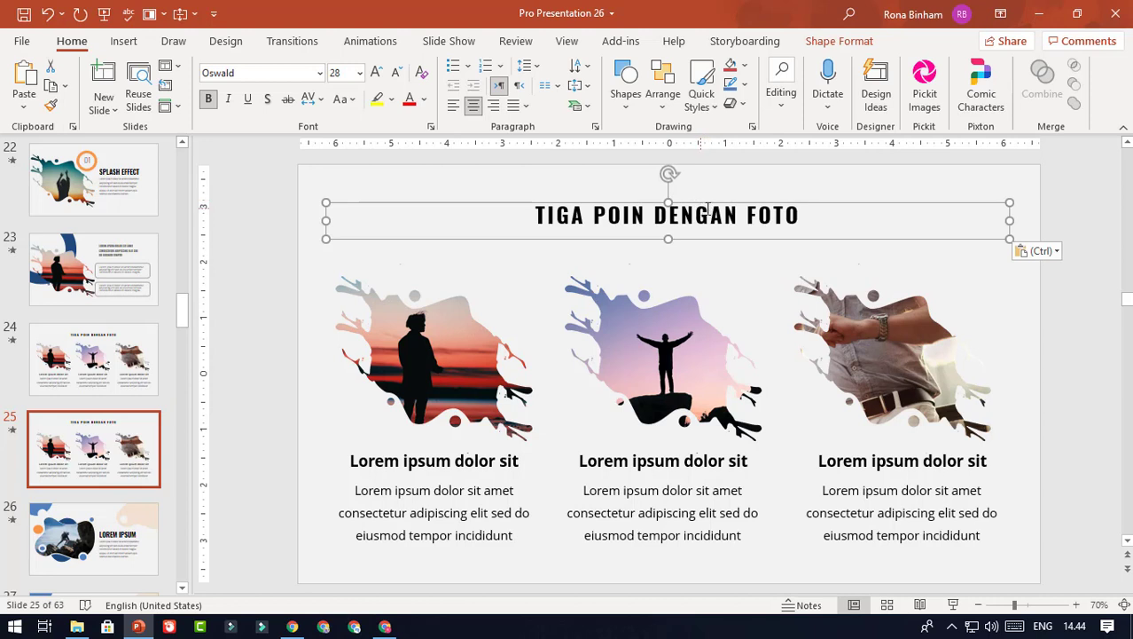
left_click(394, 46)
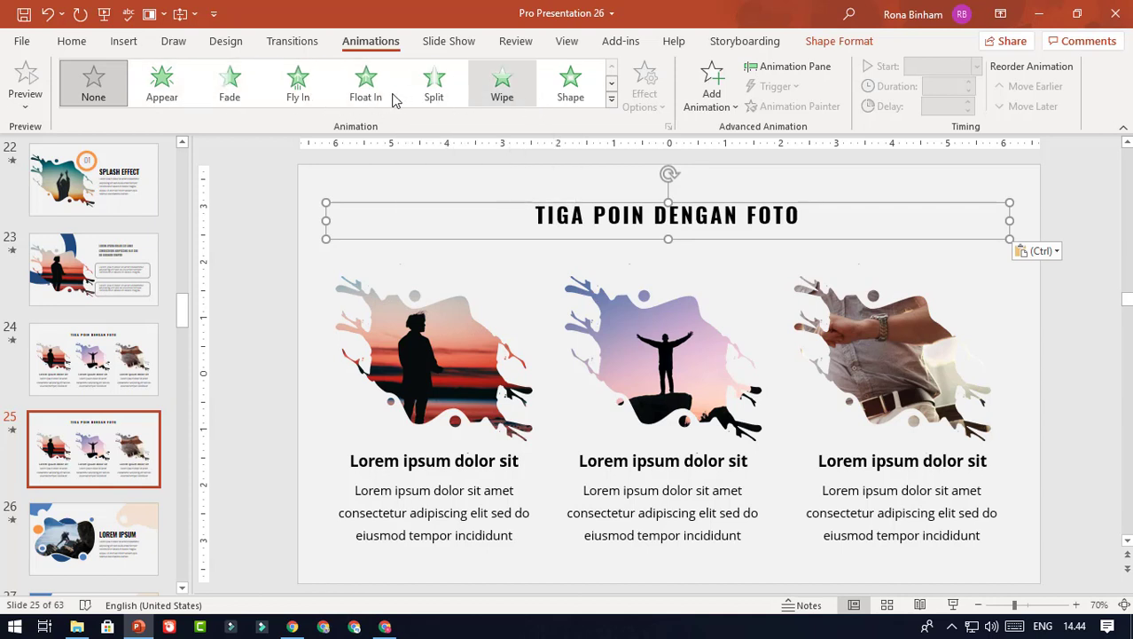
left_click(612, 104)
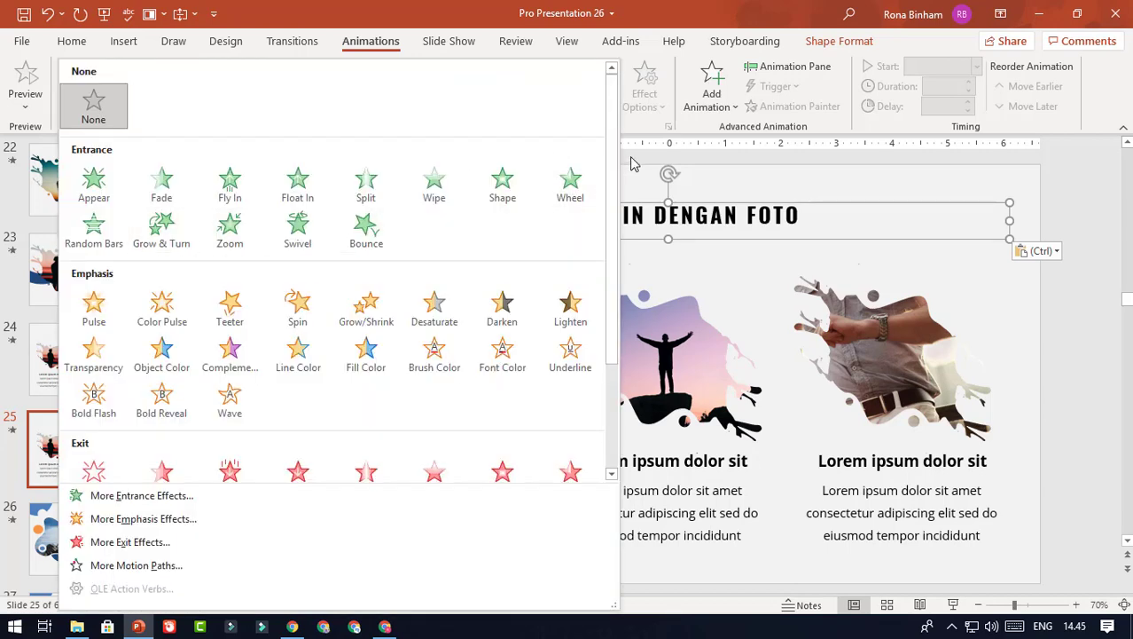
left_click(158, 495)
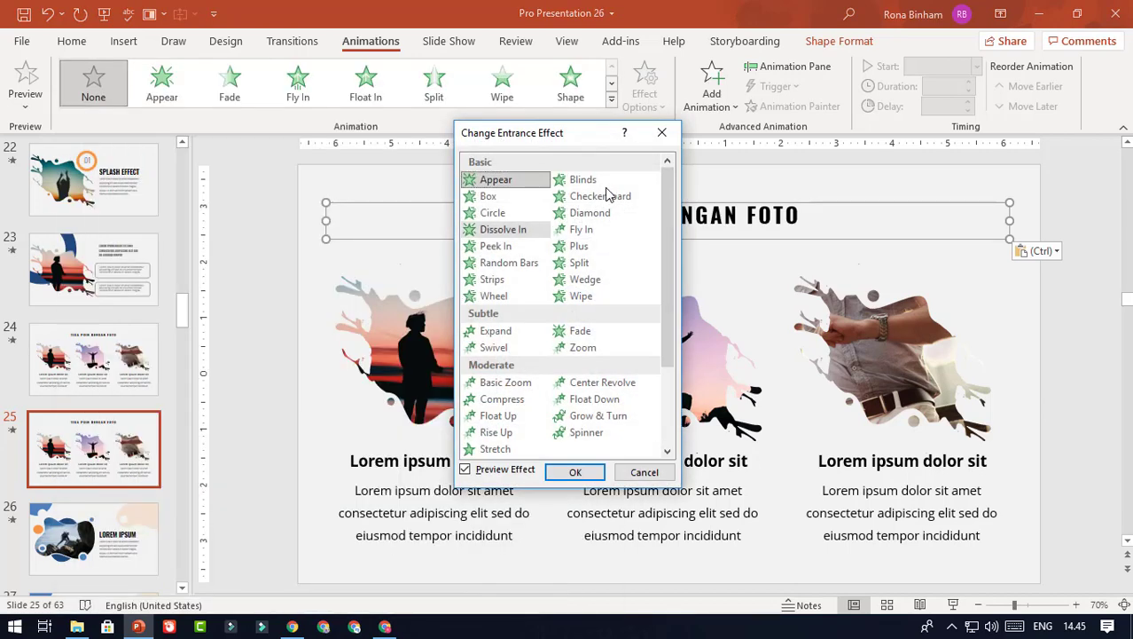
mouse_move(669, 184)
left_mouse_down()
mouse_move(670, 261)
mouse_move(670, 219)
left_mouse_up()
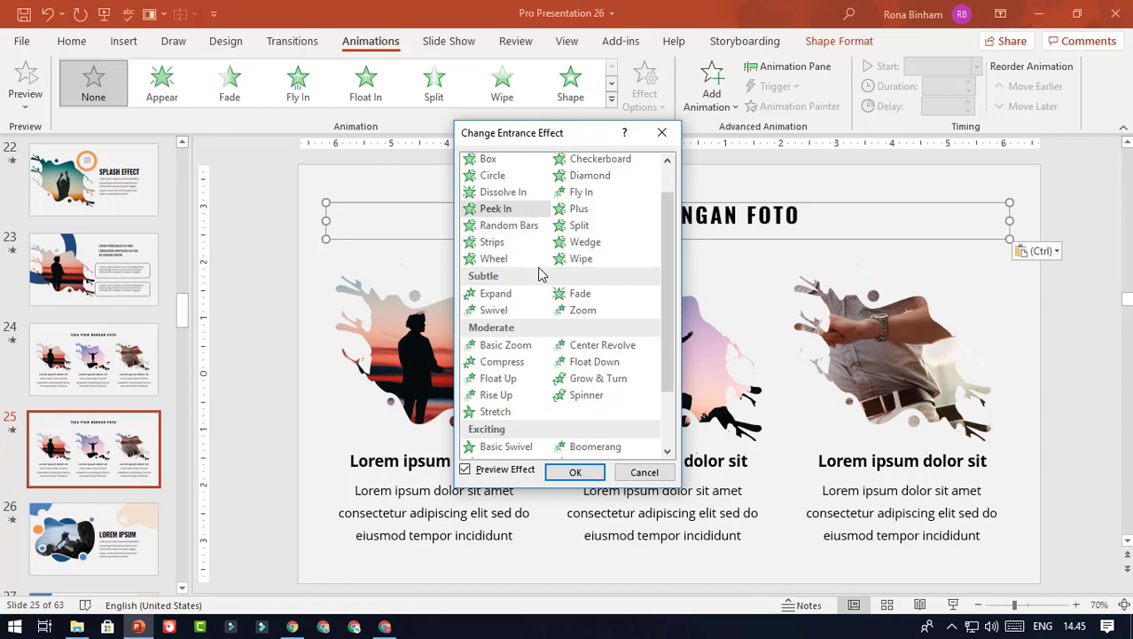
left_click(661, 135)
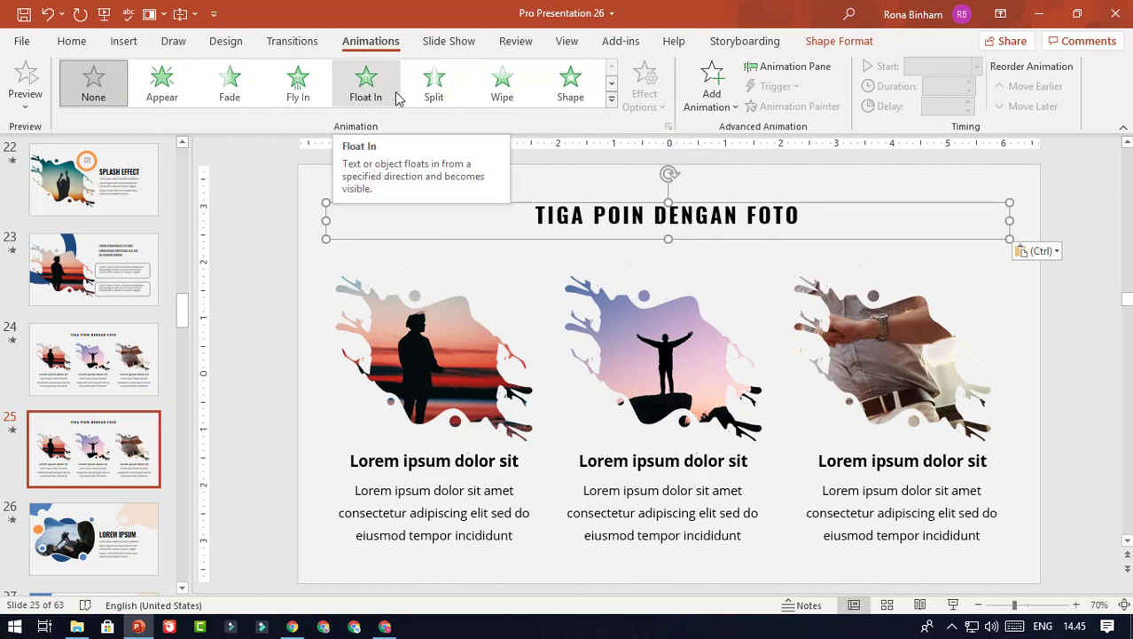
Give the TIGA POIN DENGAN FOTO title a Float In entrance, Float Up, starting With Previous.
left_click(365, 84)
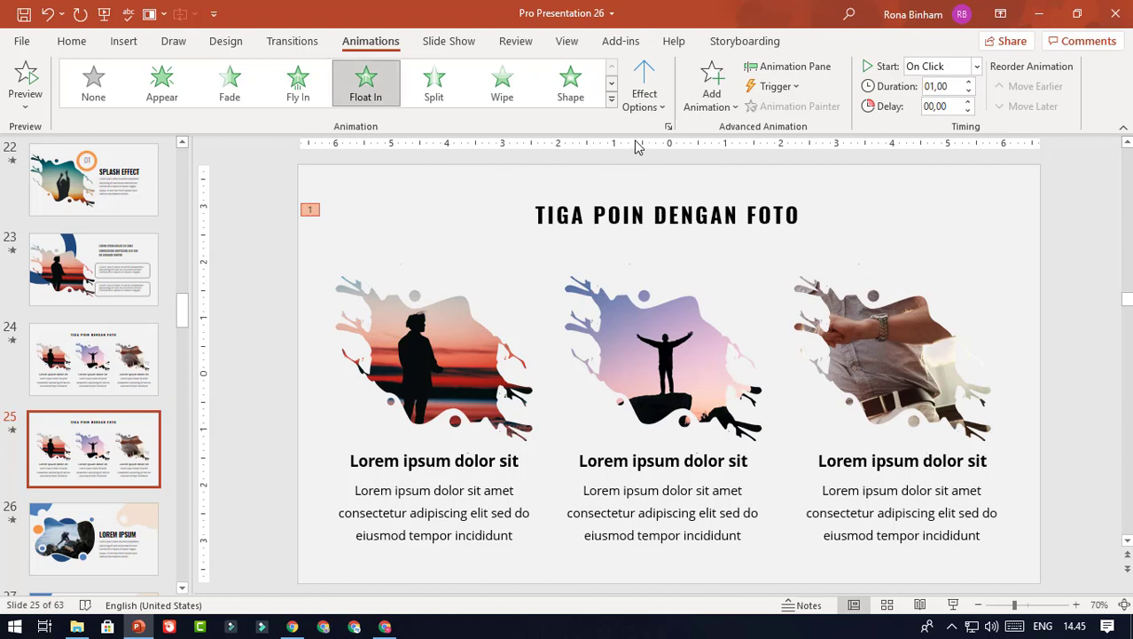
left_click(654, 113)
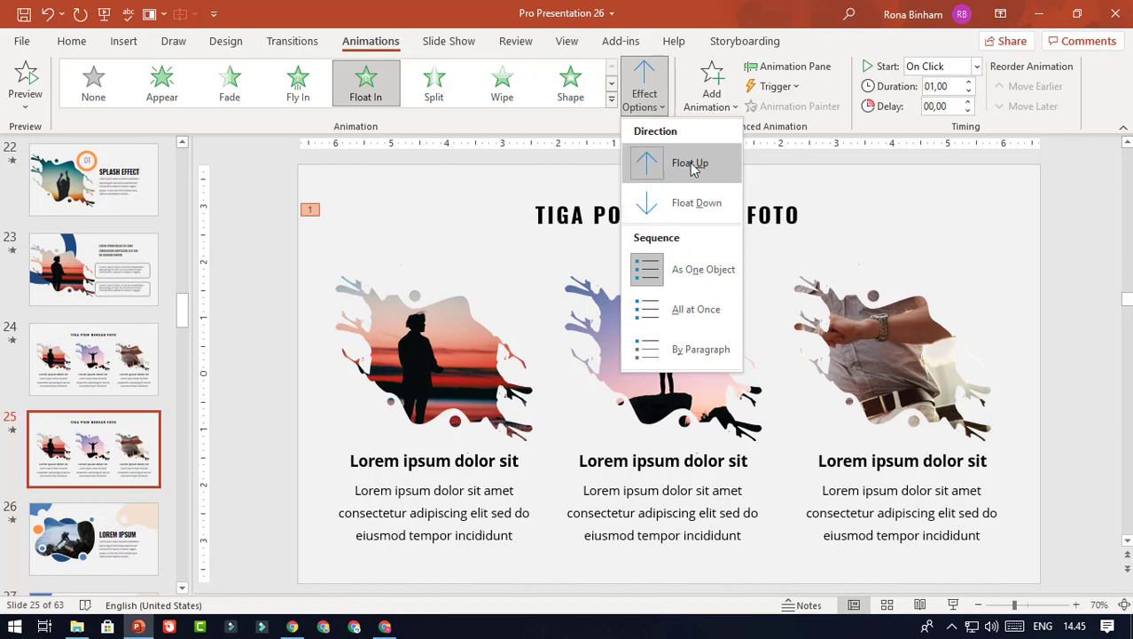
left_click(693, 167)
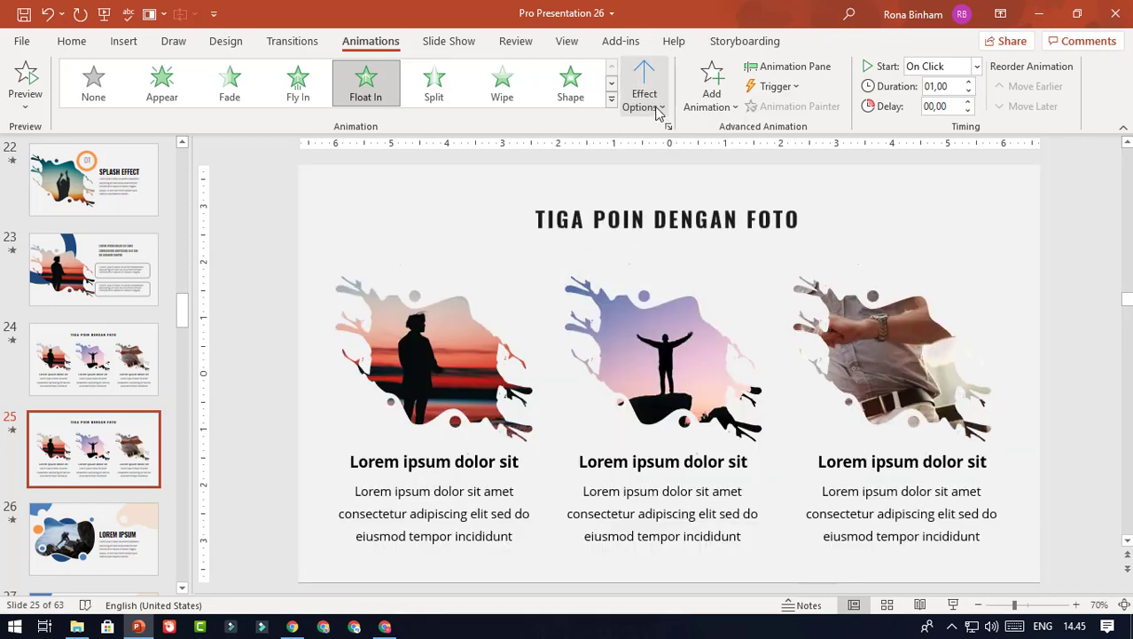
left_click(976, 66)
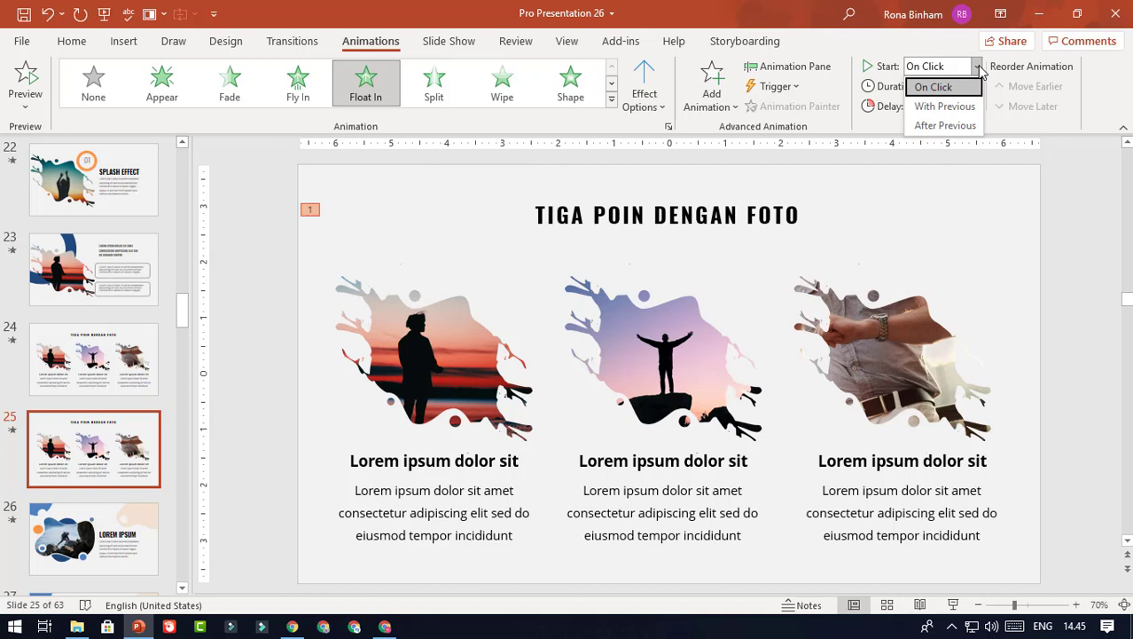
left_click(976, 66)
left_click(976, 66)
left_click(960, 107)
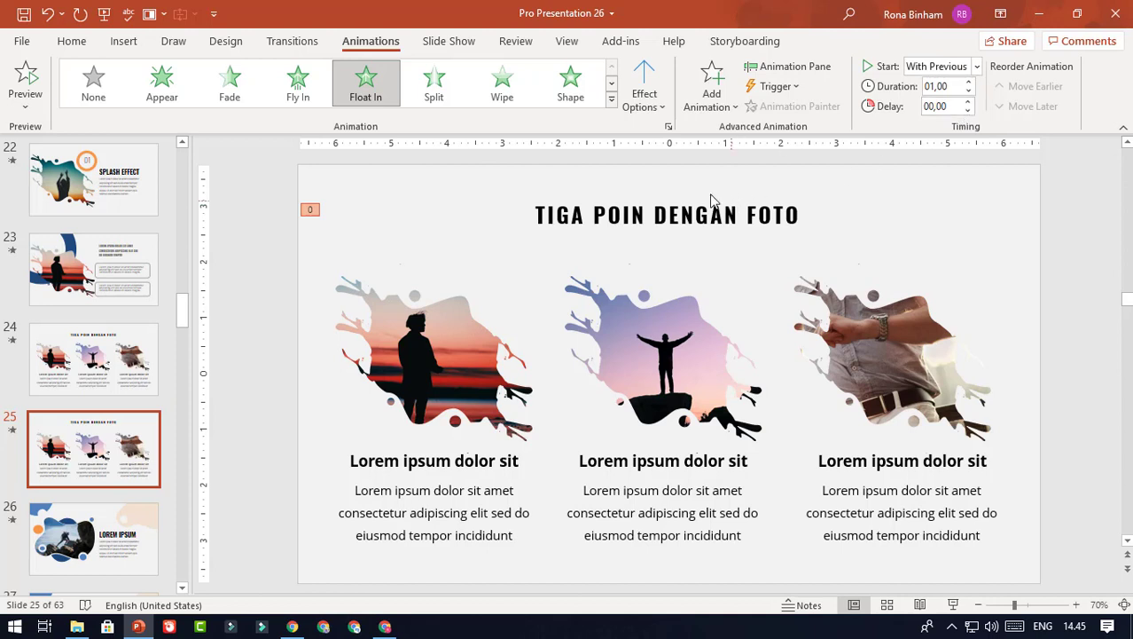
left_click(642, 214)
left_click(660, 204)
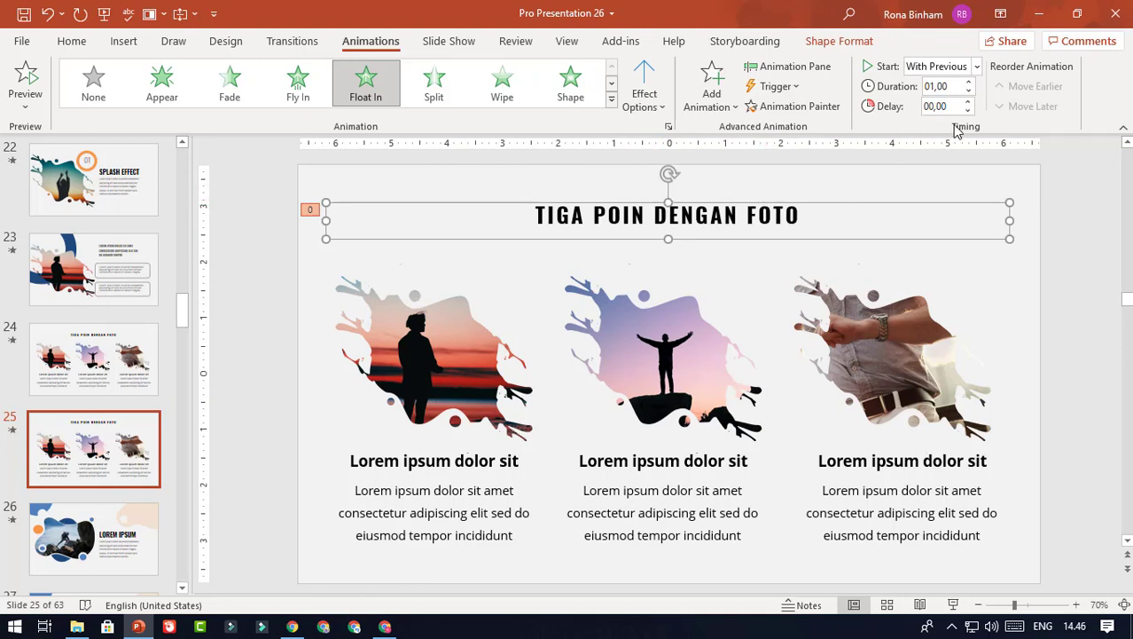
In the Animation Pane, shorten the title's Float In animation to 0.50 seconds.
left_click(810, 71)
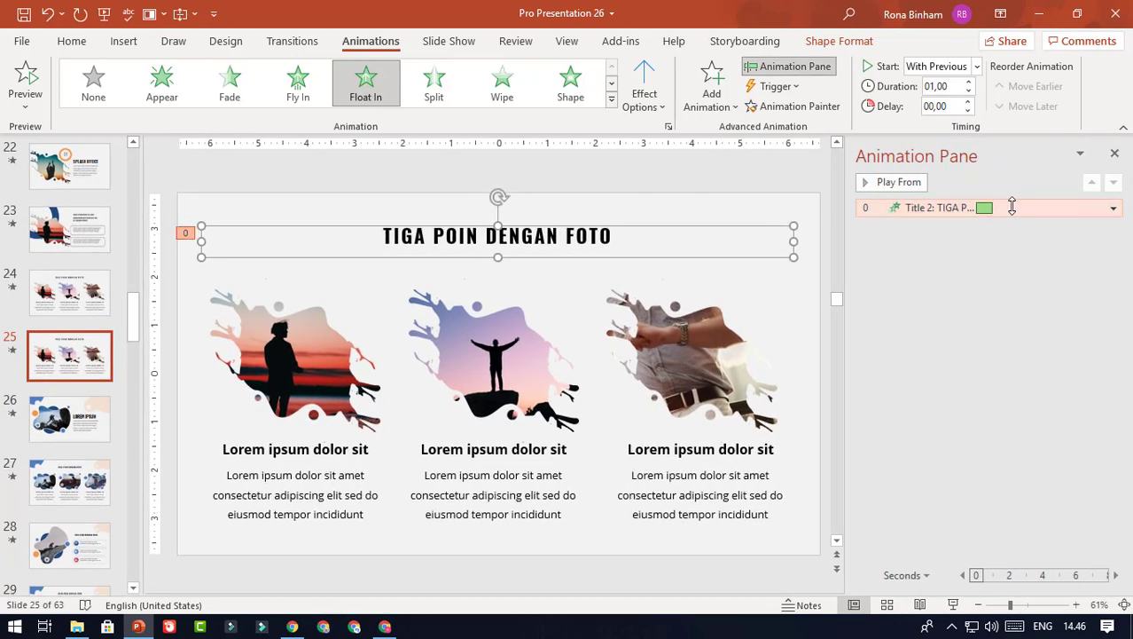
left_click(1012, 206)
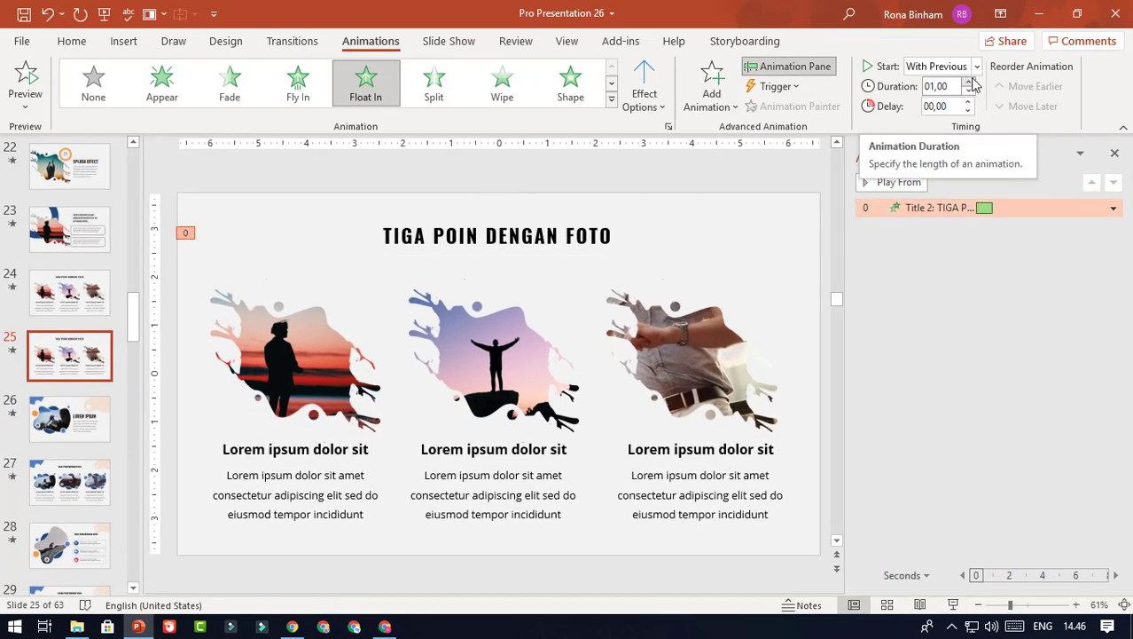
left_click(621, 232)
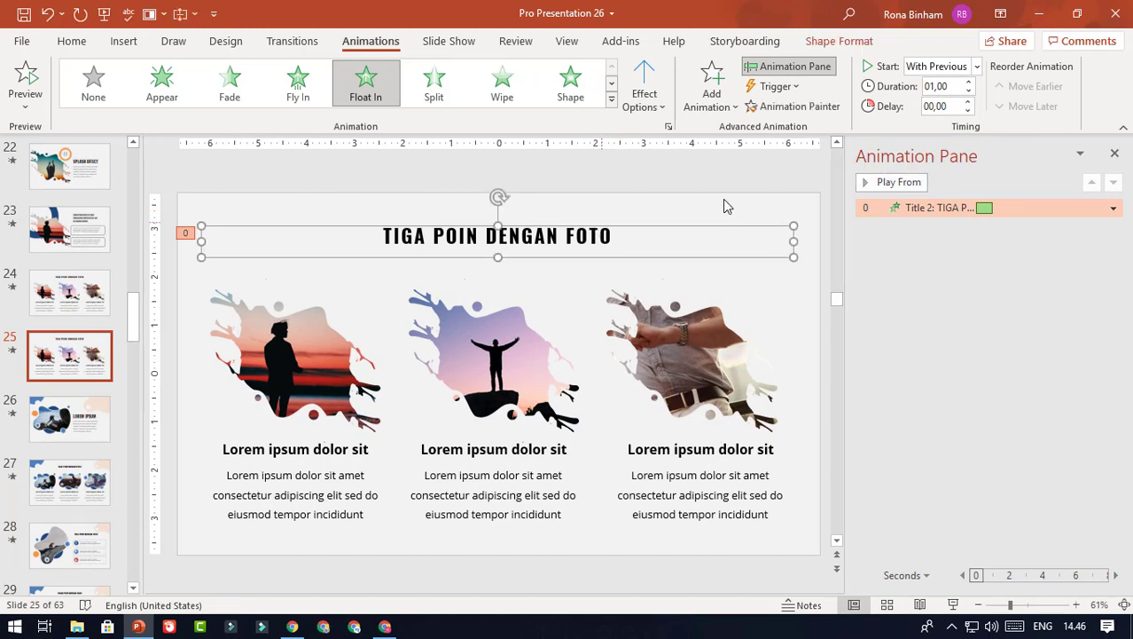
left_click(969, 92)
left_click(969, 92)
Select the left splash photo, then the heading and body text beneath it.
left_click(292, 165)
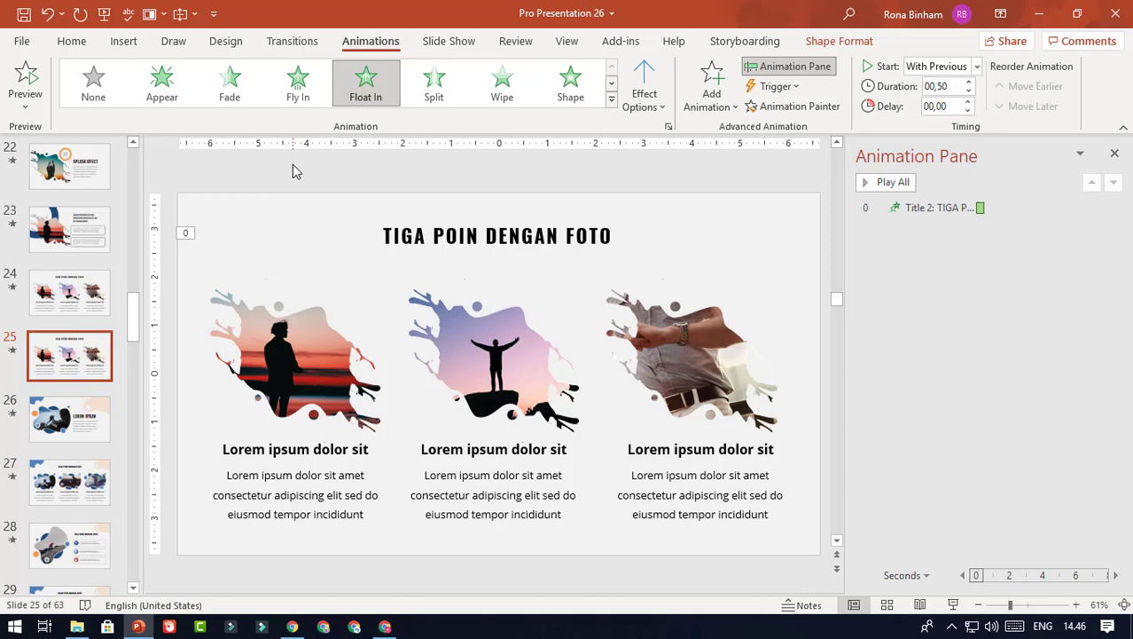
left_click(305, 321)
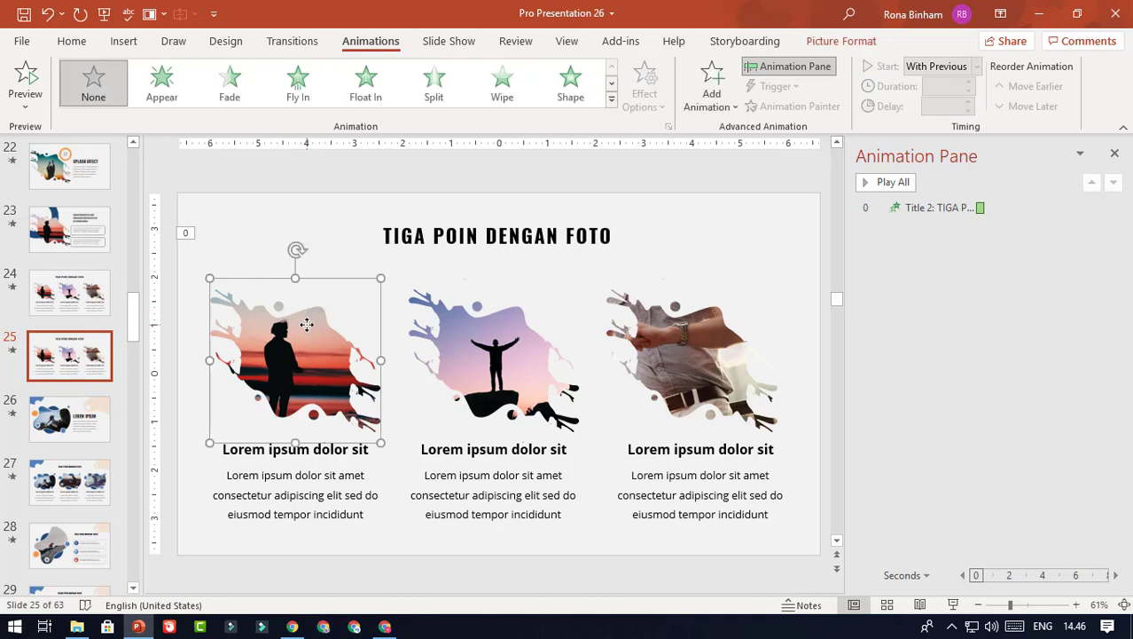
left_click(326, 451)
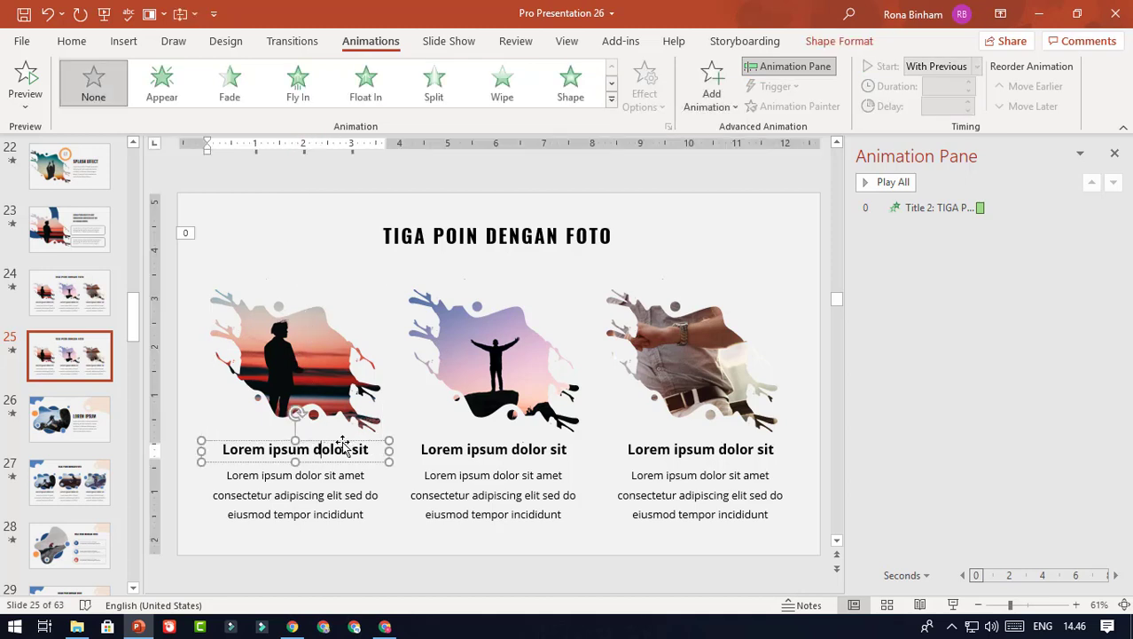
left_click(326, 495)
left_click(351, 274)
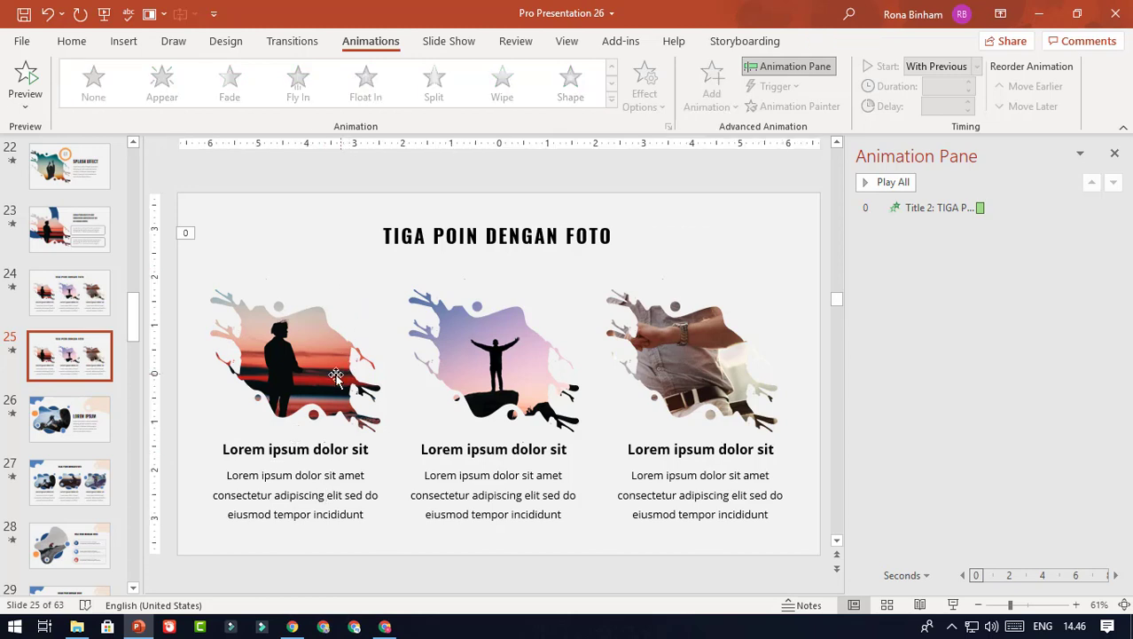
left_click(285, 346)
left_click(312, 449)
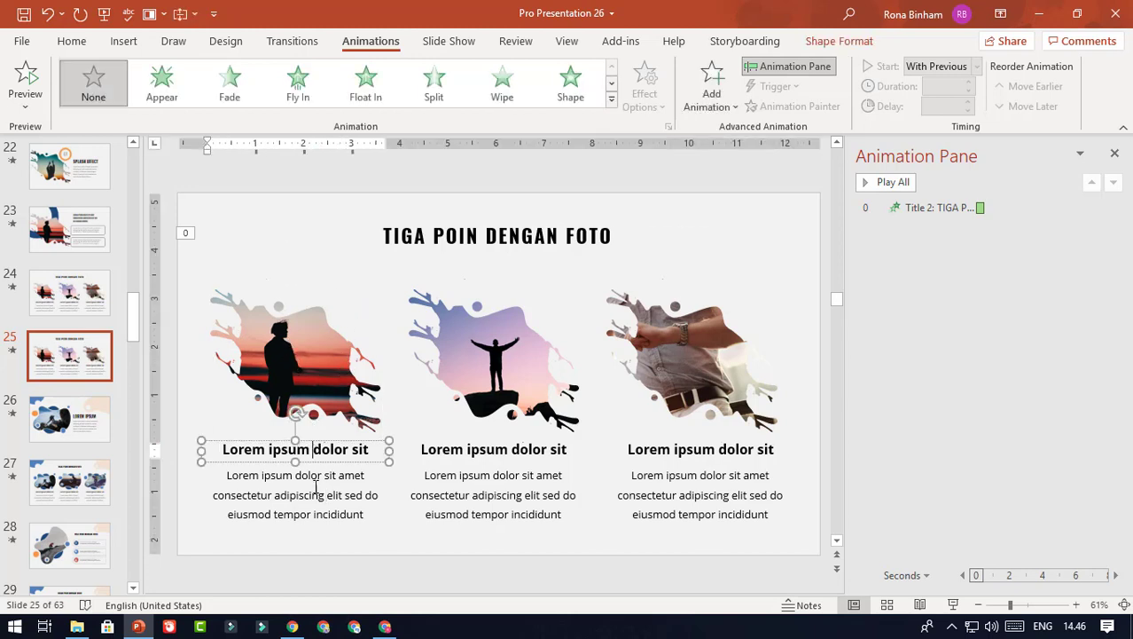
left_click(312, 493)
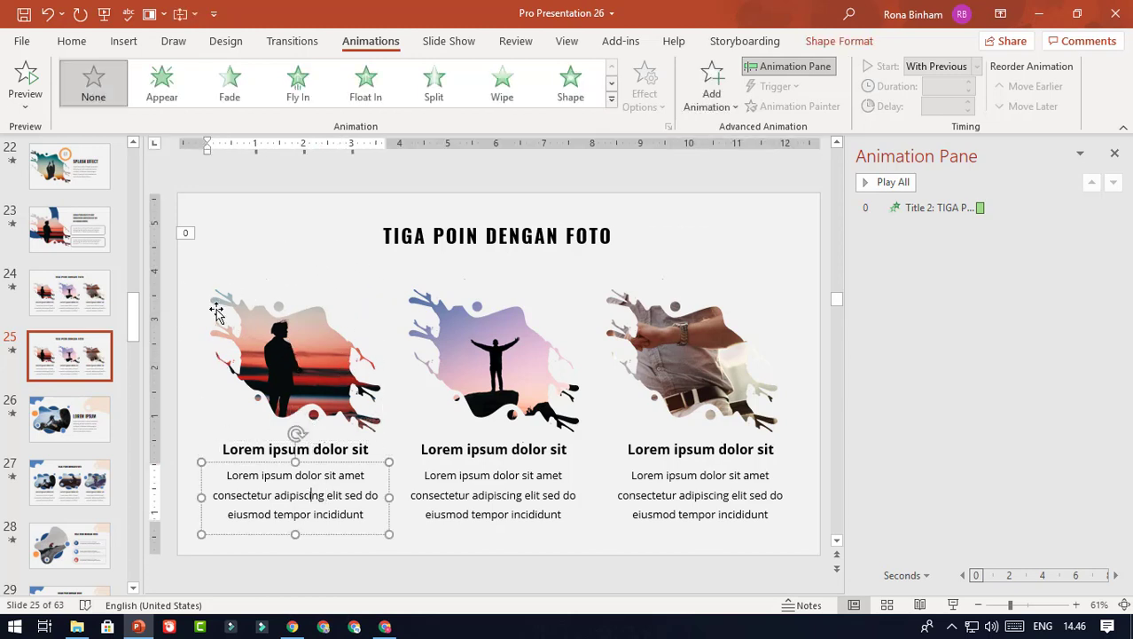
left_click(298, 225)
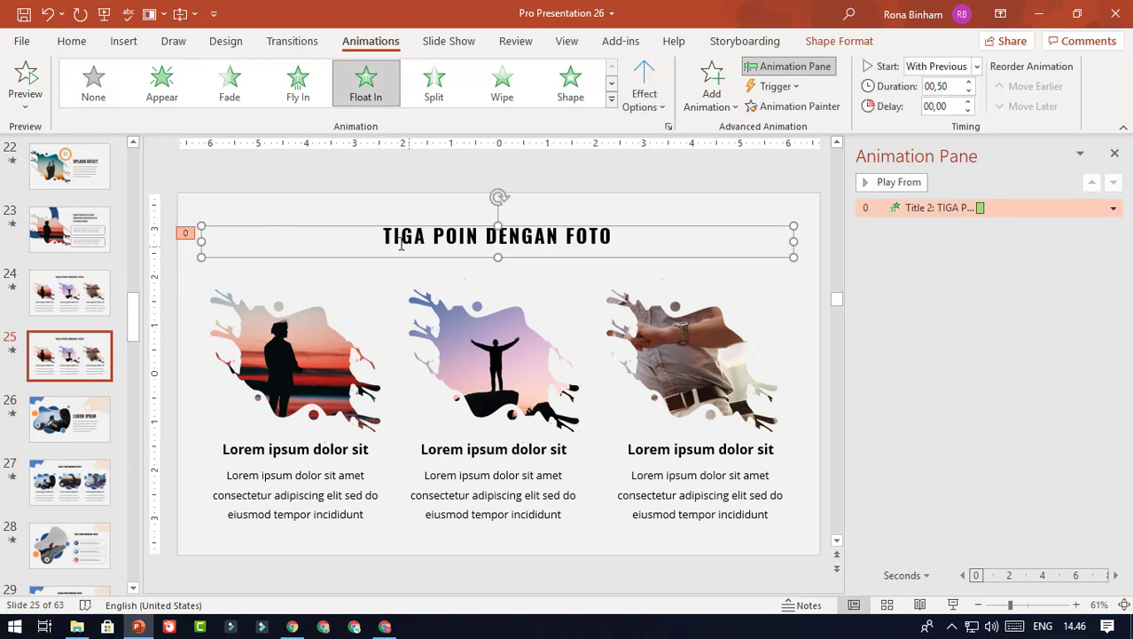
left_click(313, 201)
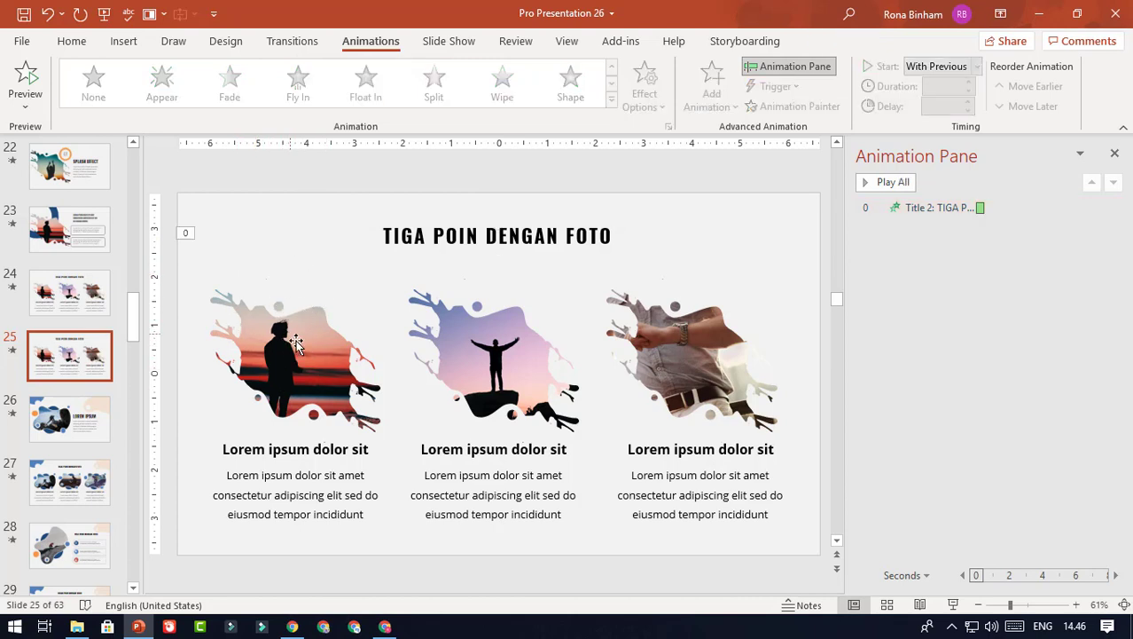
left_click(273, 333)
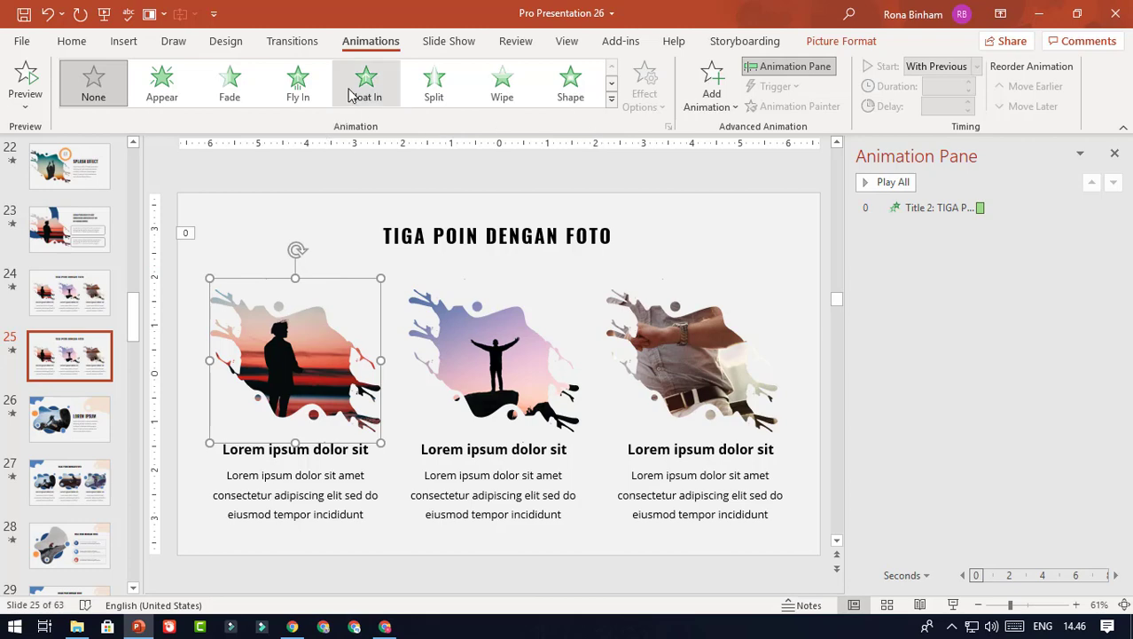
Give the left photo and its heading Fly In, trying the heading's start and delay options.
left_click(302, 102)
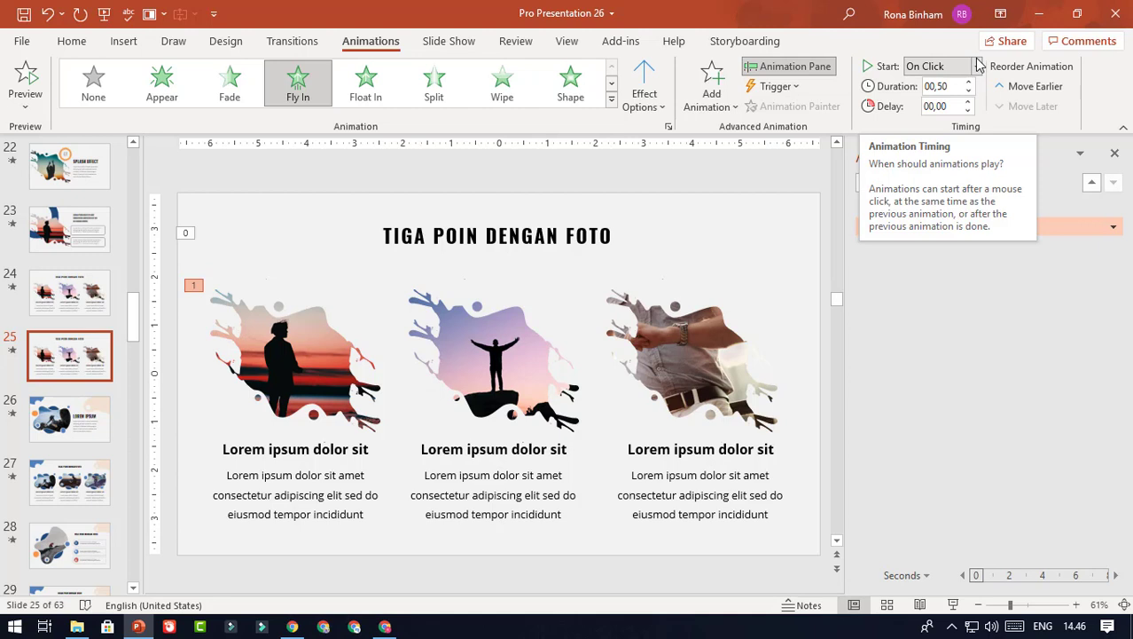
left_click(345, 450)
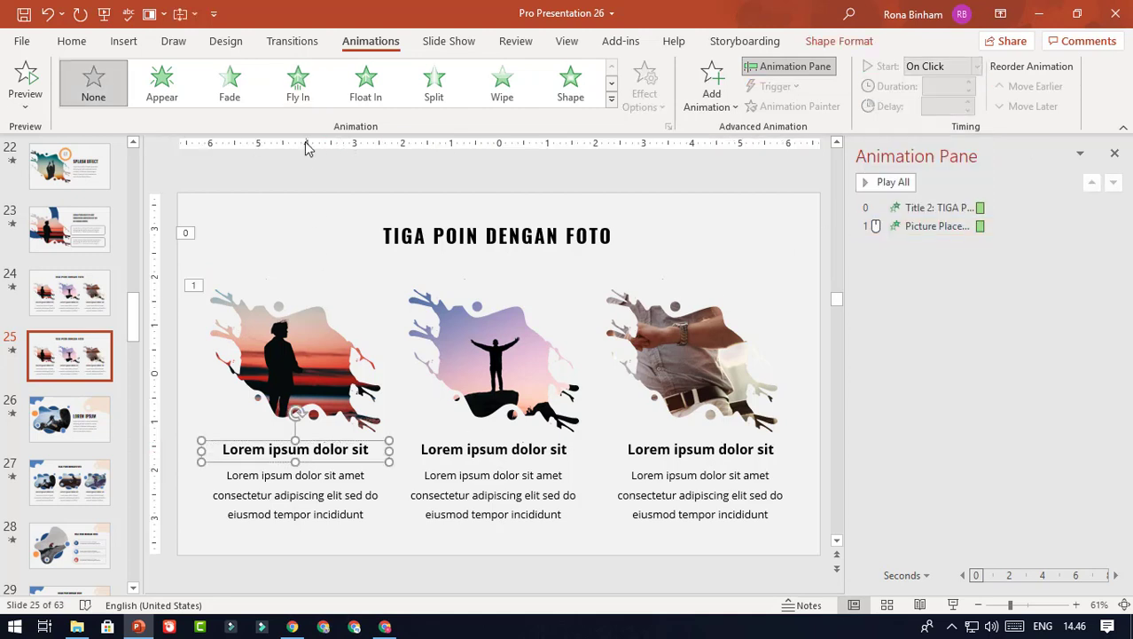
left_click(304, 95)
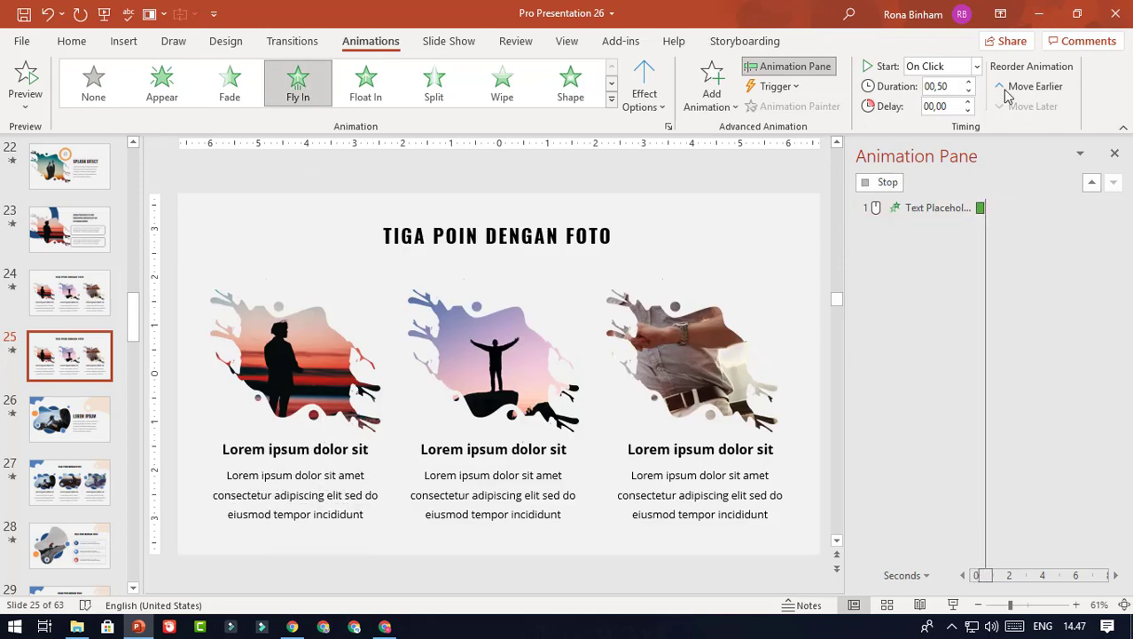
left_click(978, 70)
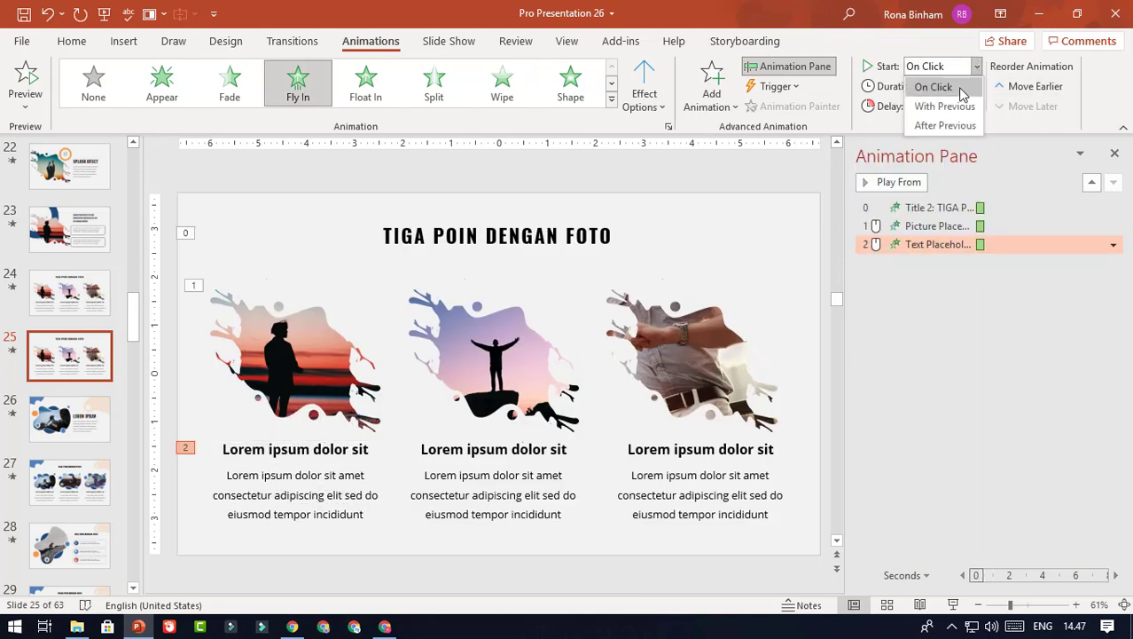
left_click(962, 105)
left_click(976, 70)
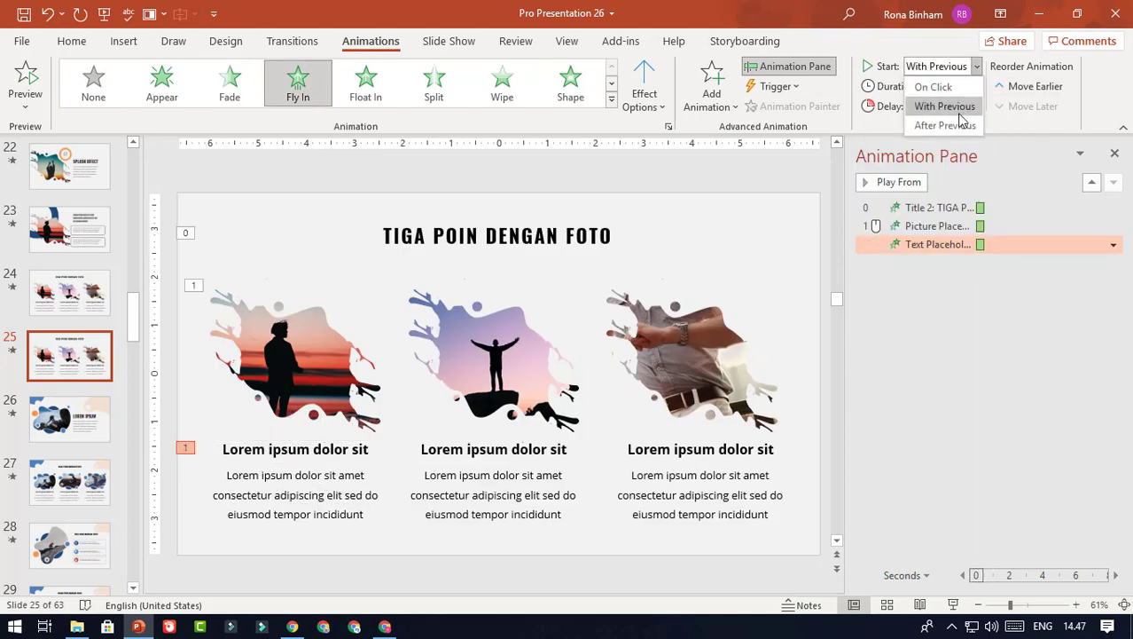
left_click(962, 122)
left_click(976, 67)
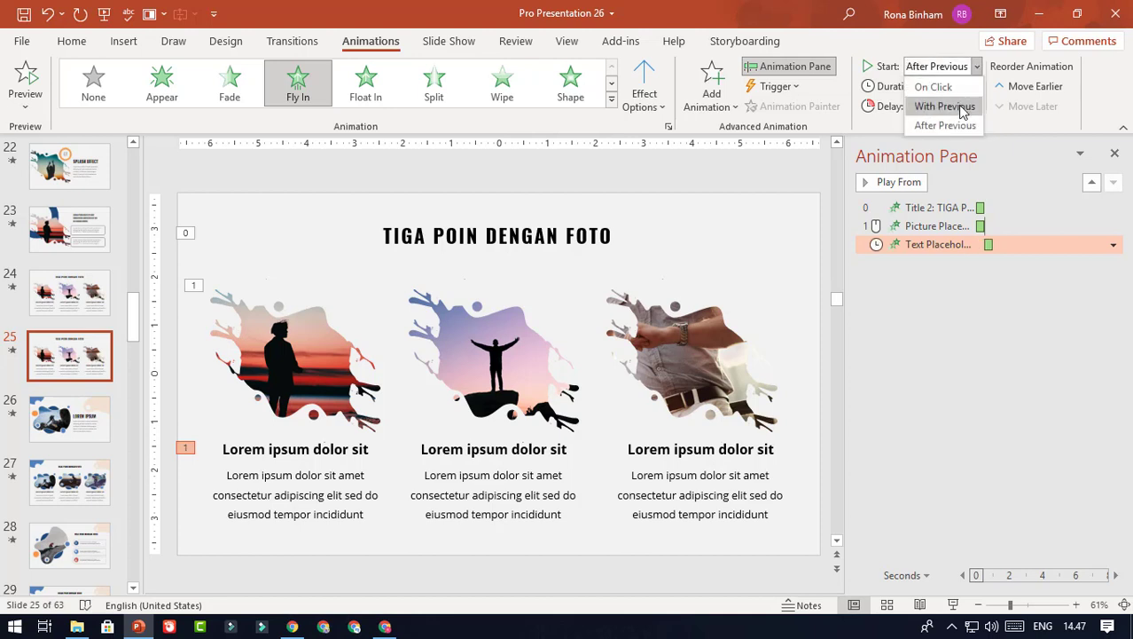
left_click(960, 105)
left_click(967, 102)
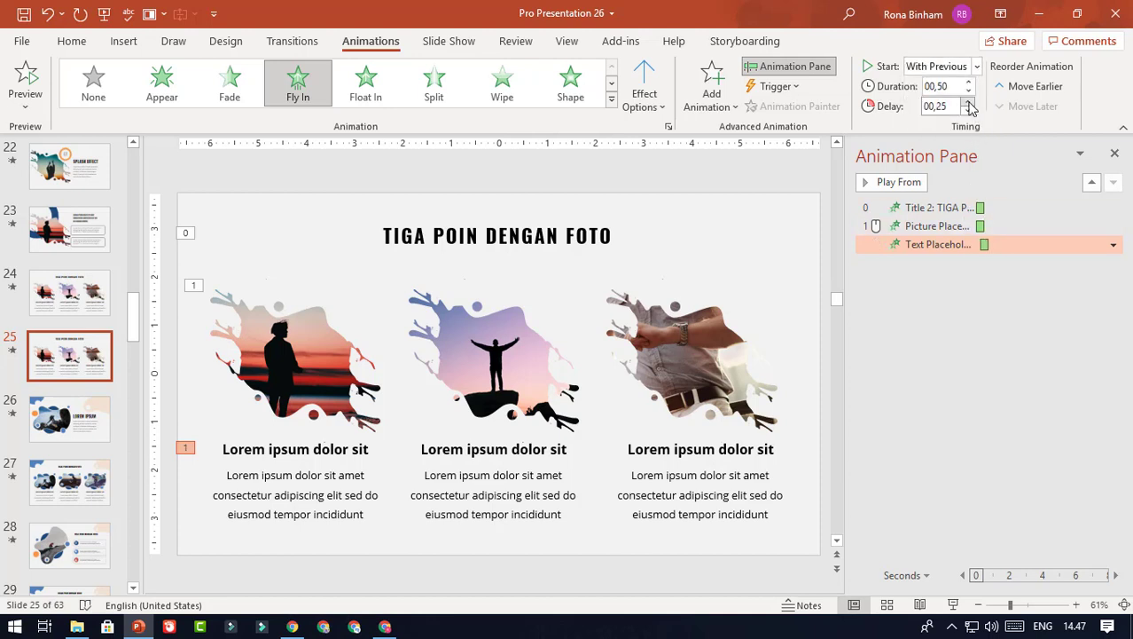
left_click(968, 102)
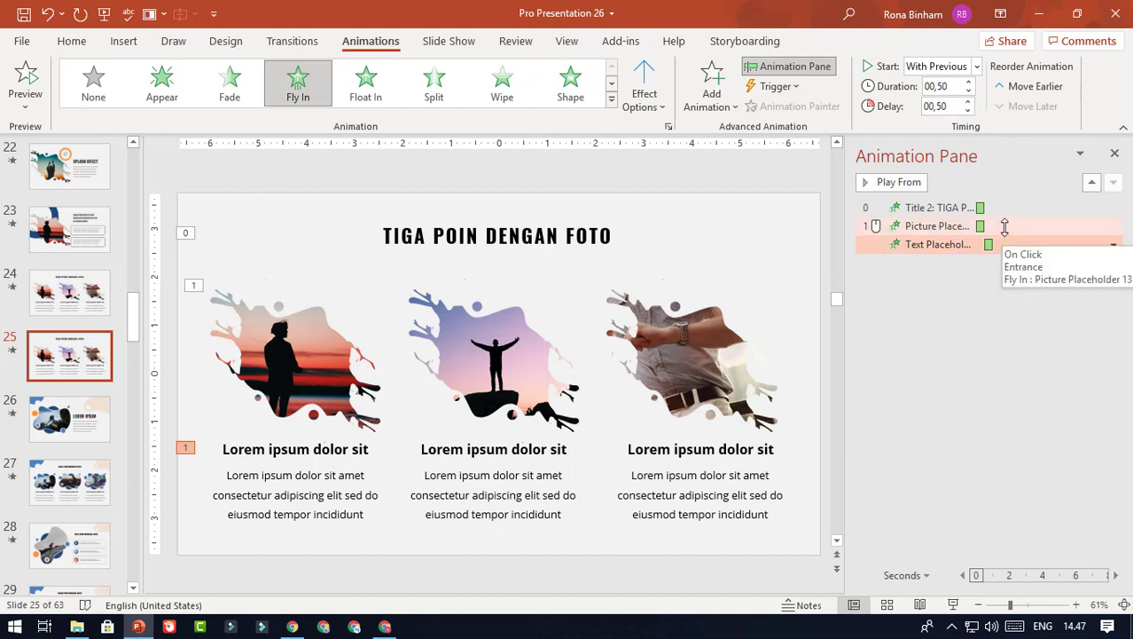
Set the heading to start After Previous, and give the body text Fly In After Previous.
left_click(1004, 226)
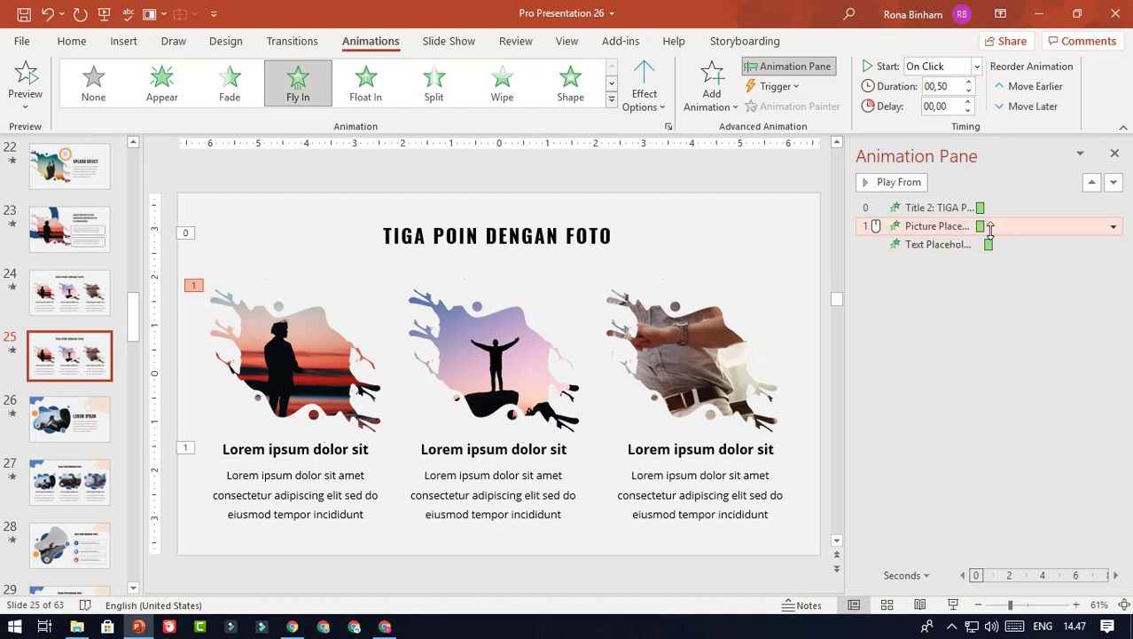
left_click(1037, 248)
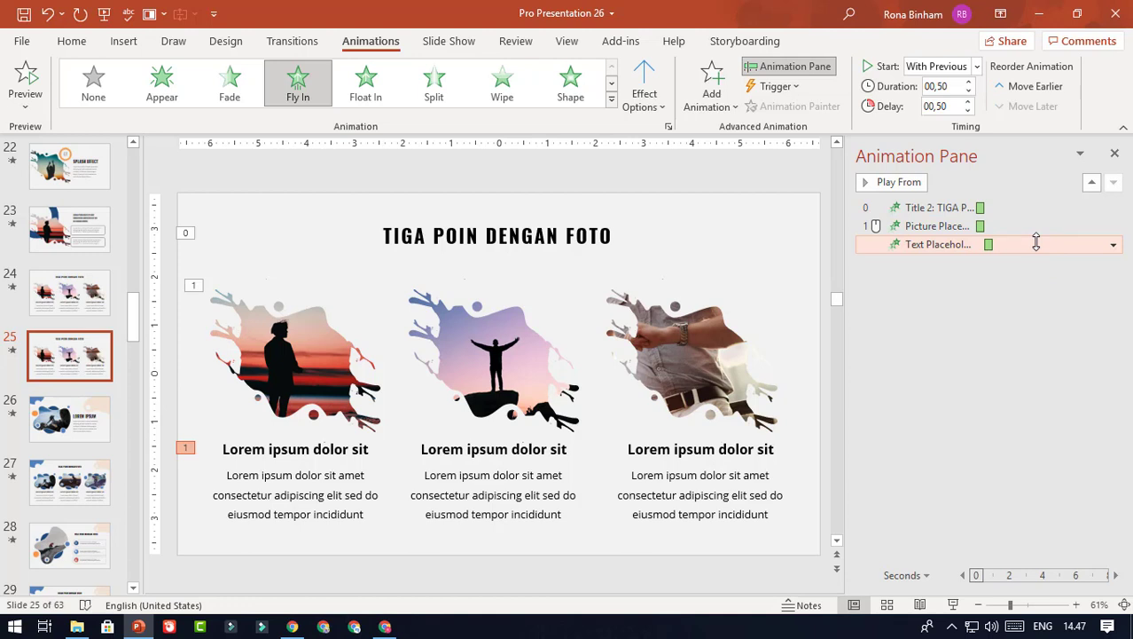
left_click(976, 66)
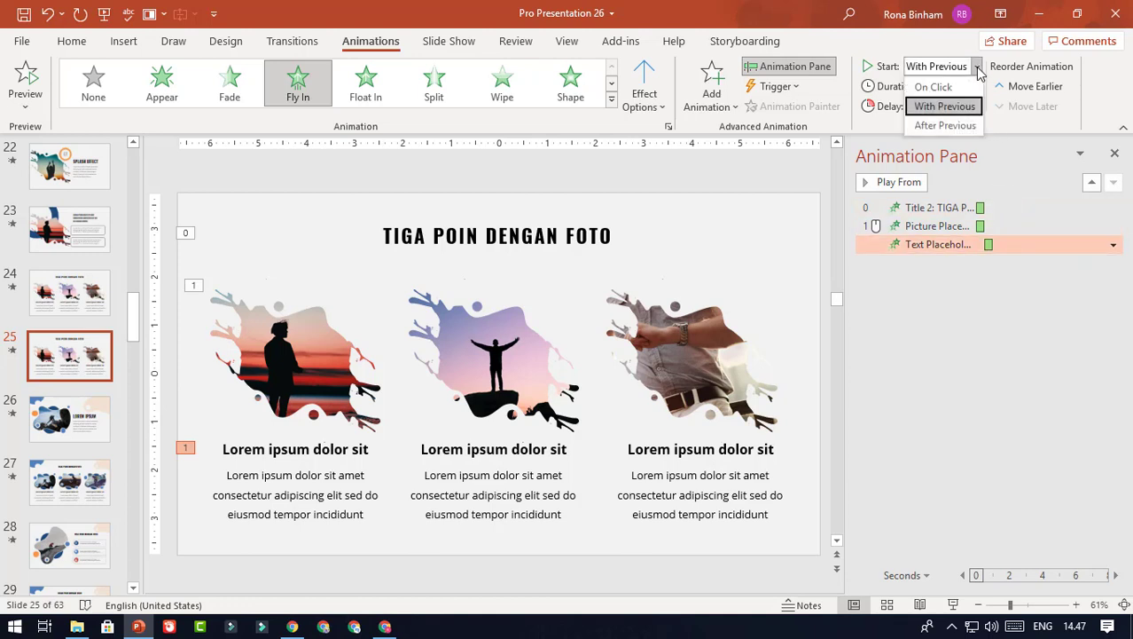
left_click(964, 126)
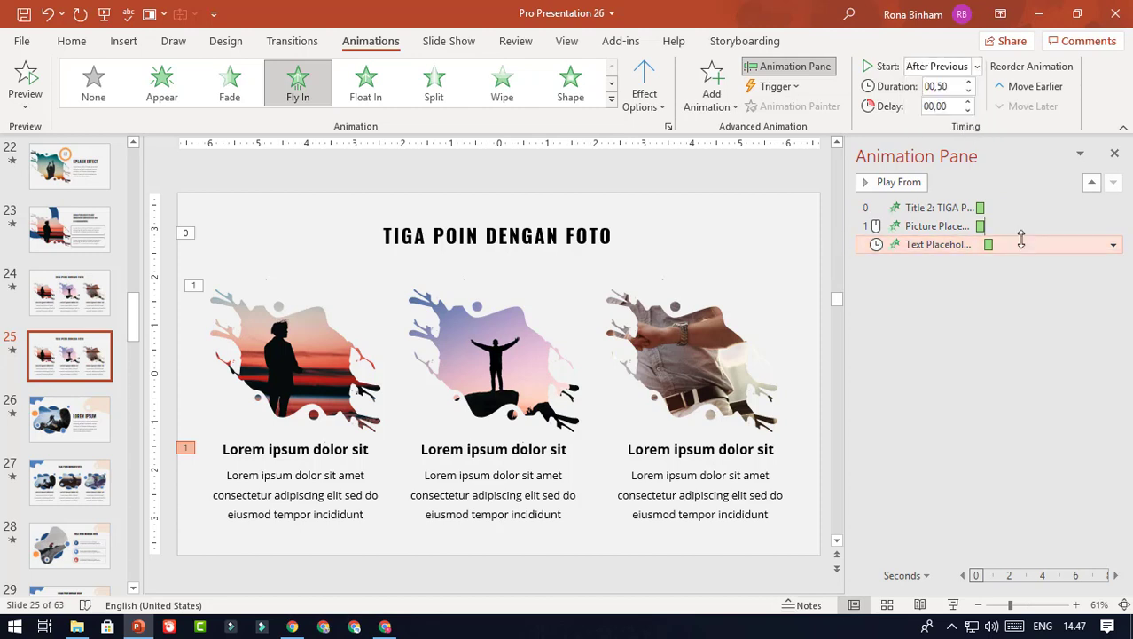
left_click(353, 476)
left_click(299, 81)
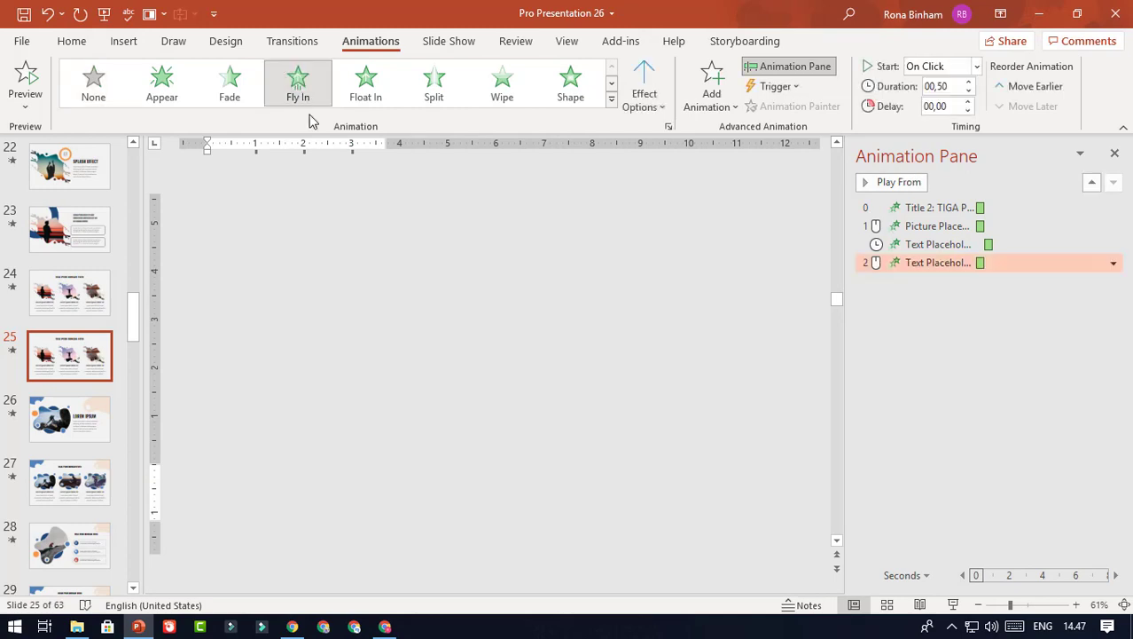
left_click(976, 70)
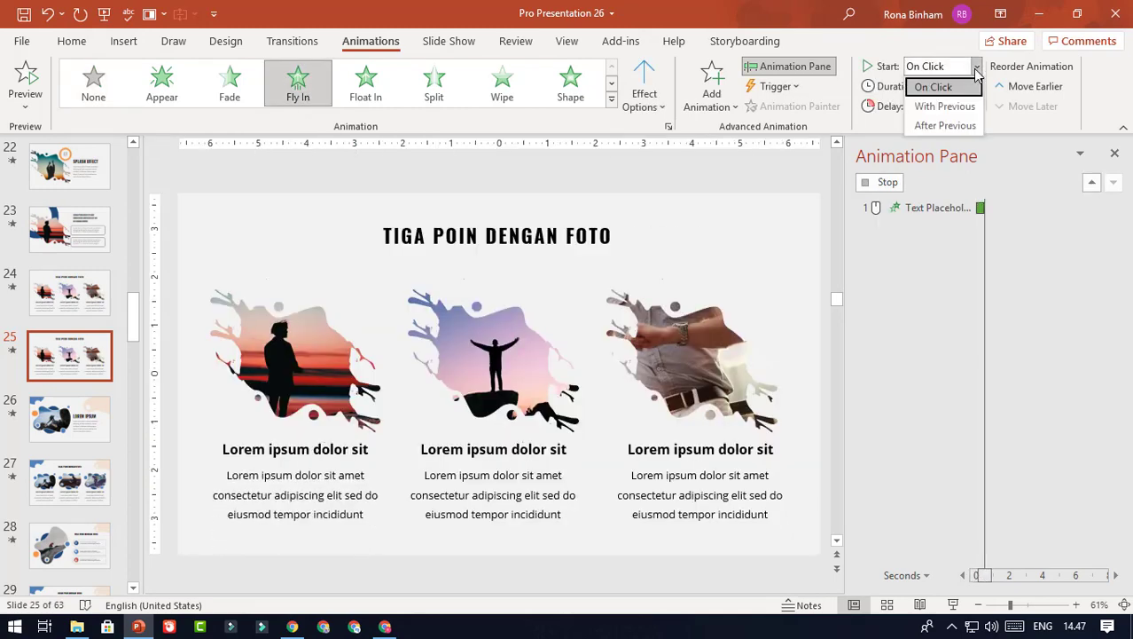
left_click(964, 121)
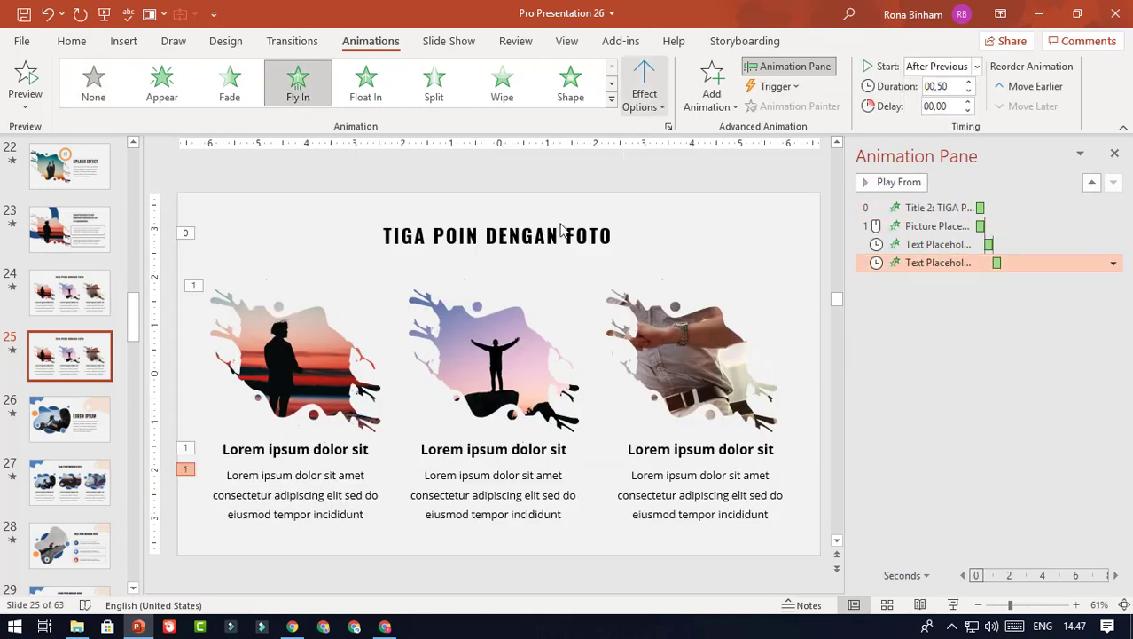
Review the heading's fly-in direction options unchanged, then select the left picture, heading and body text.
left_click(259, 457)
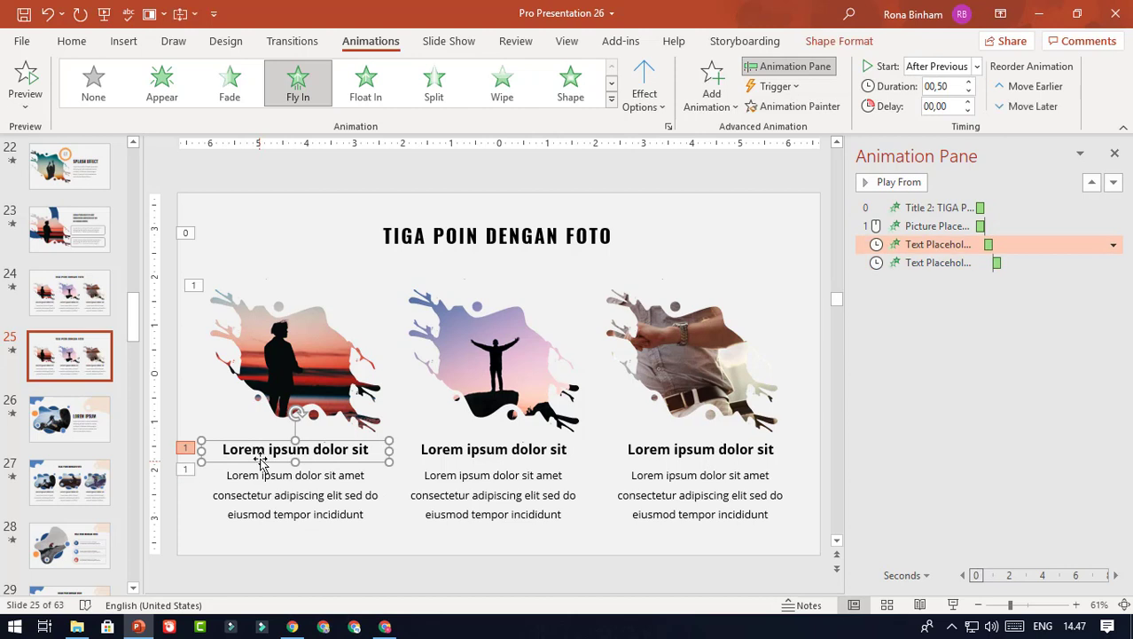
left_click(660, 105)
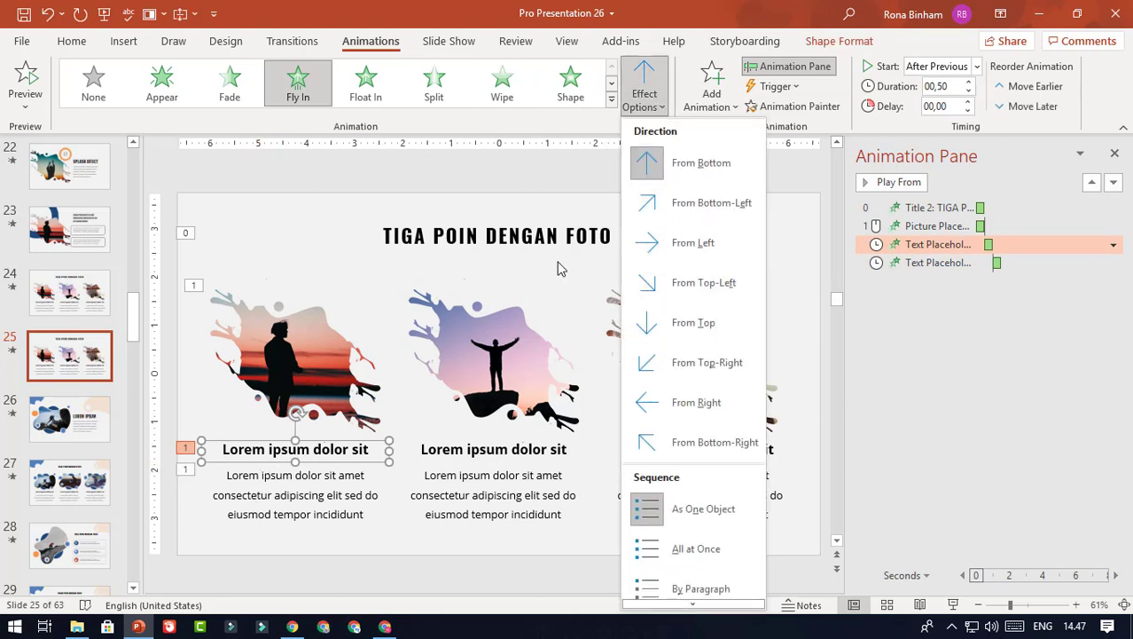
left_click(517, 194)
left_click(330, 513)
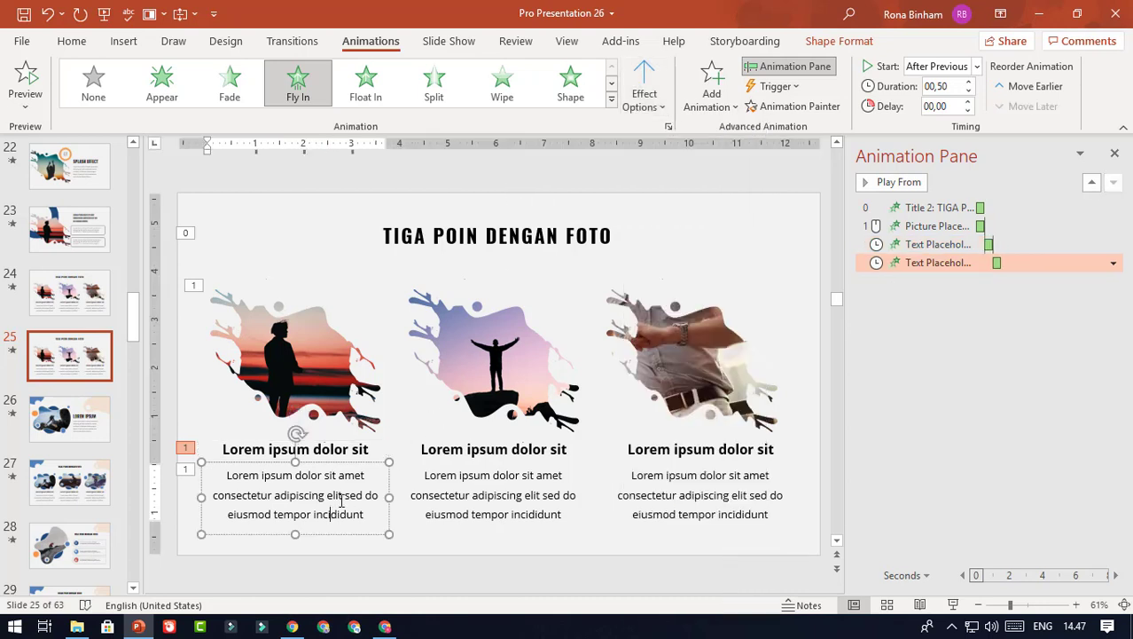
left_click(803, 330)
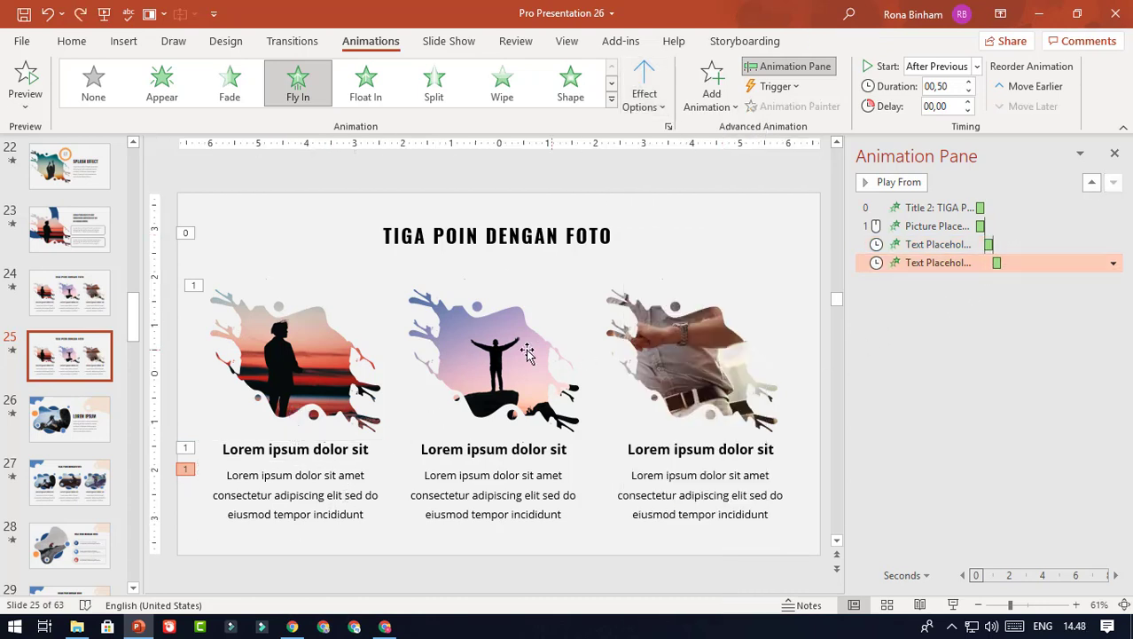
left_click(306, 346)
left_click(328, 450, "shift")
left_click(328, 496, "shift")
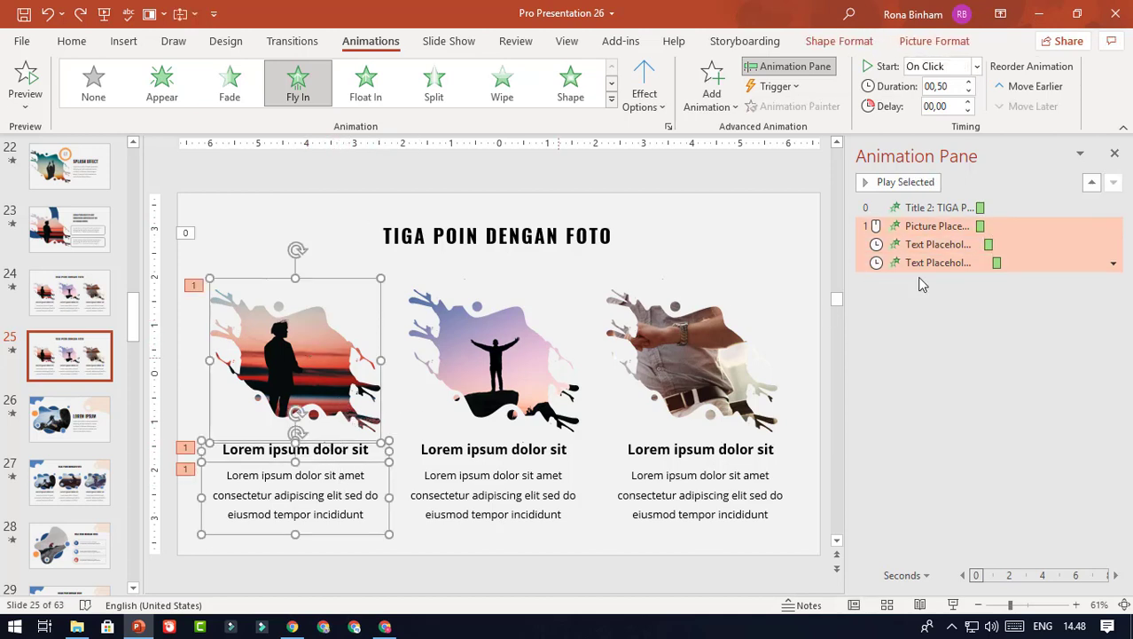
Give the body text's Fly In a 0.5 sec smooth end in Effect Options.
left_click(1113, 264)
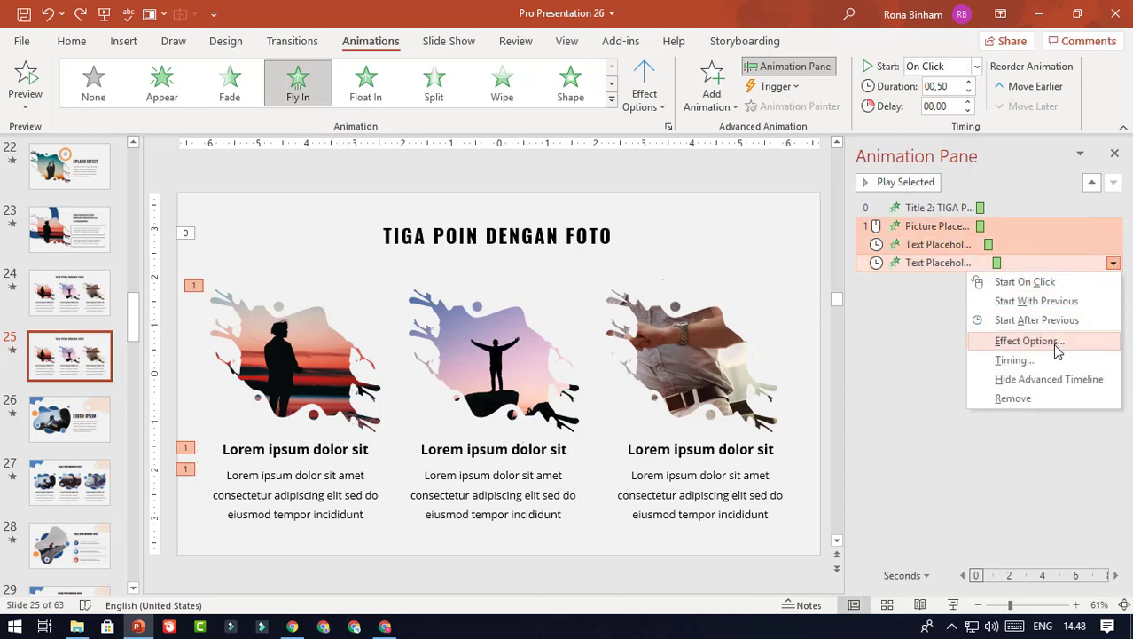
left_click(926, 342)
left_click(1078, 226)
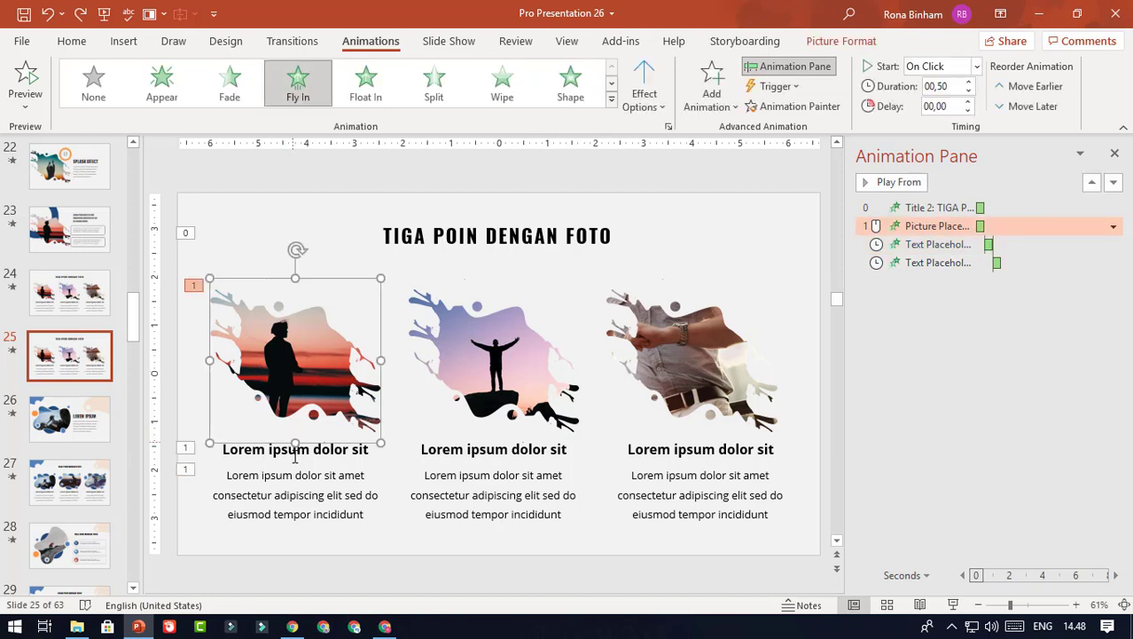
left_click(1078, 243, "shift")
left_click(1078, 262, "shift")
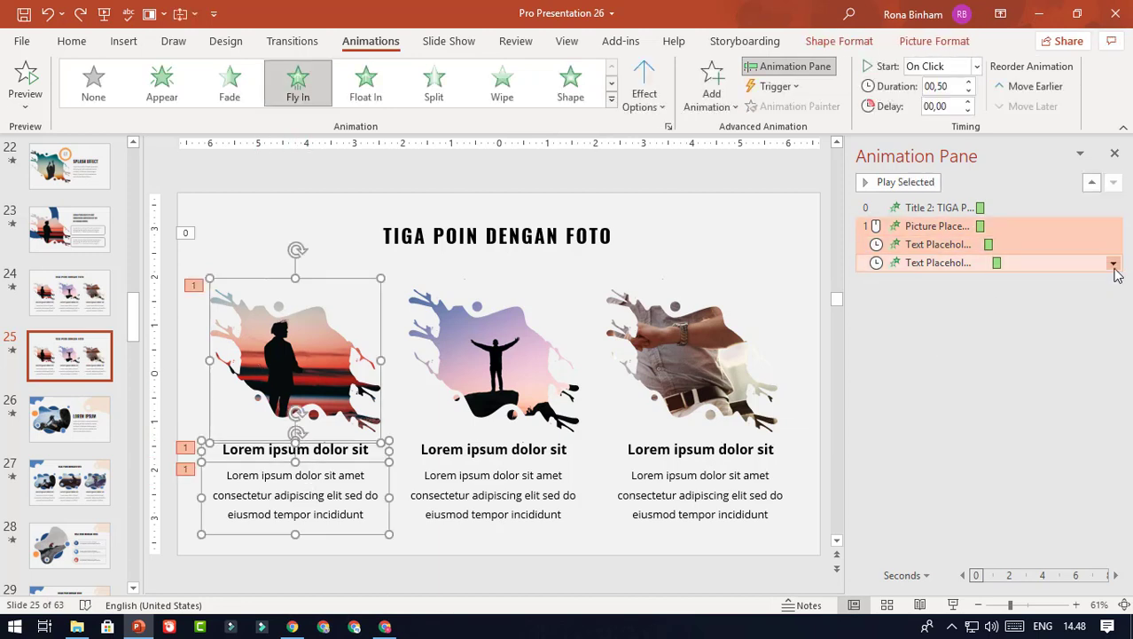
left_click(1114, 266)
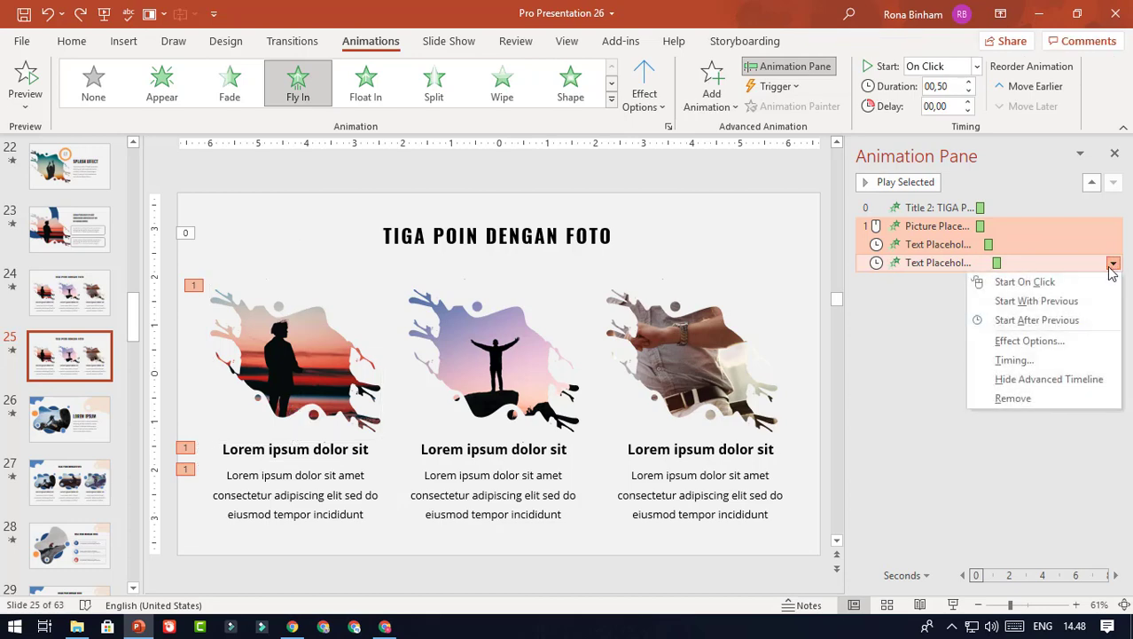
left_click(1073, 342)
left_click_drag(523, 278, 570, 278)
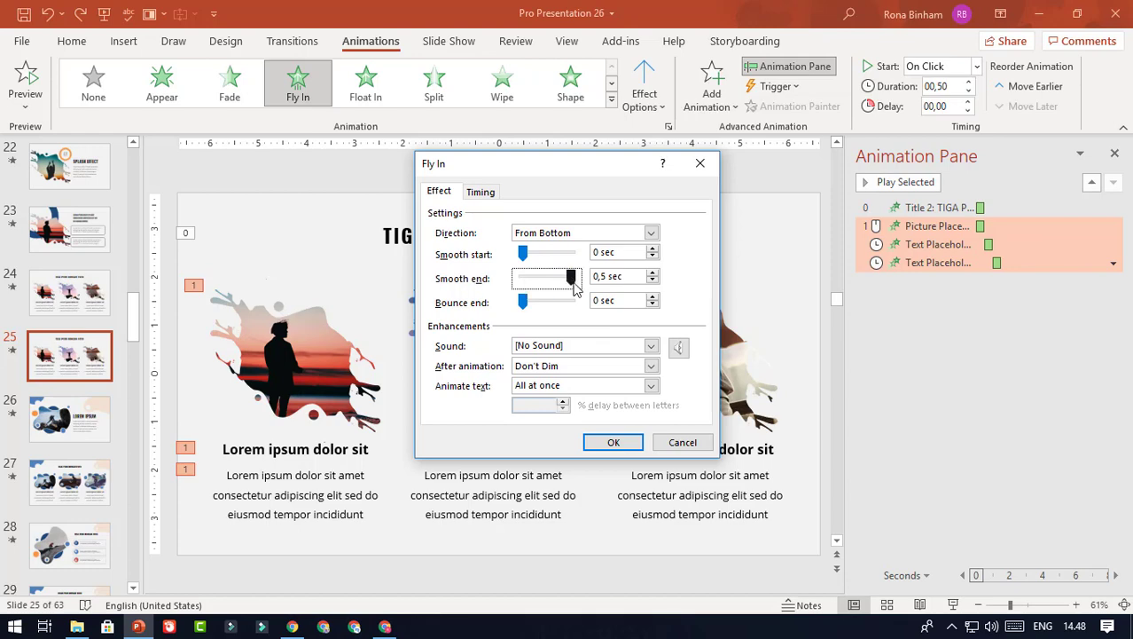
left_click(621, 450)
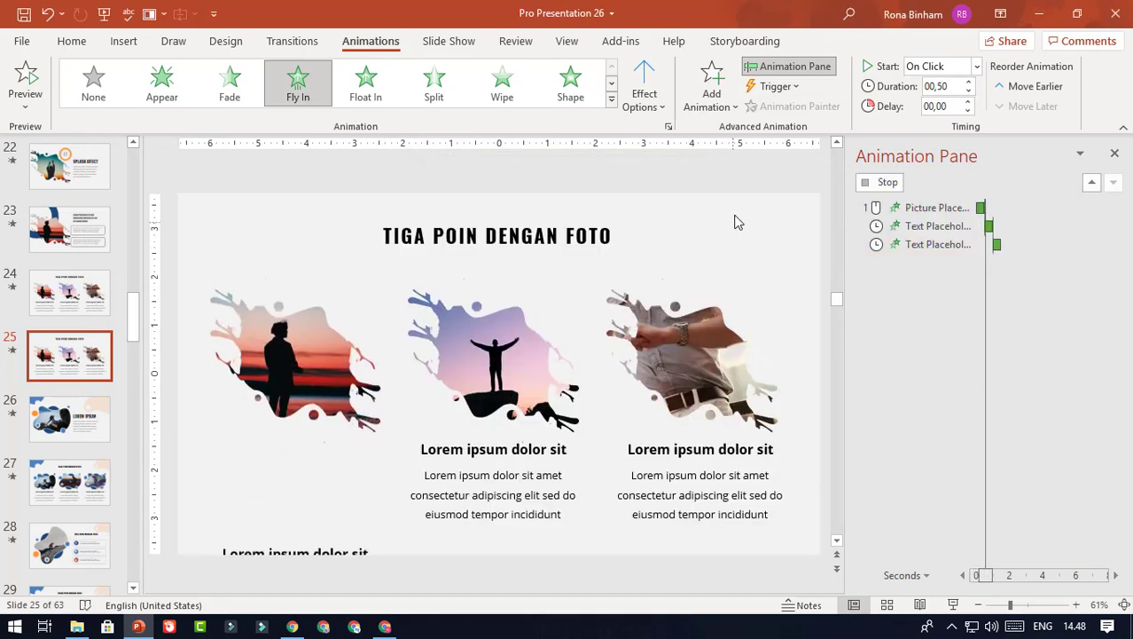
Inspect the title's Float Up effect, timing and text settings without changes, then select the left photo.
left_click(547, 235)
left_click(568, 225)
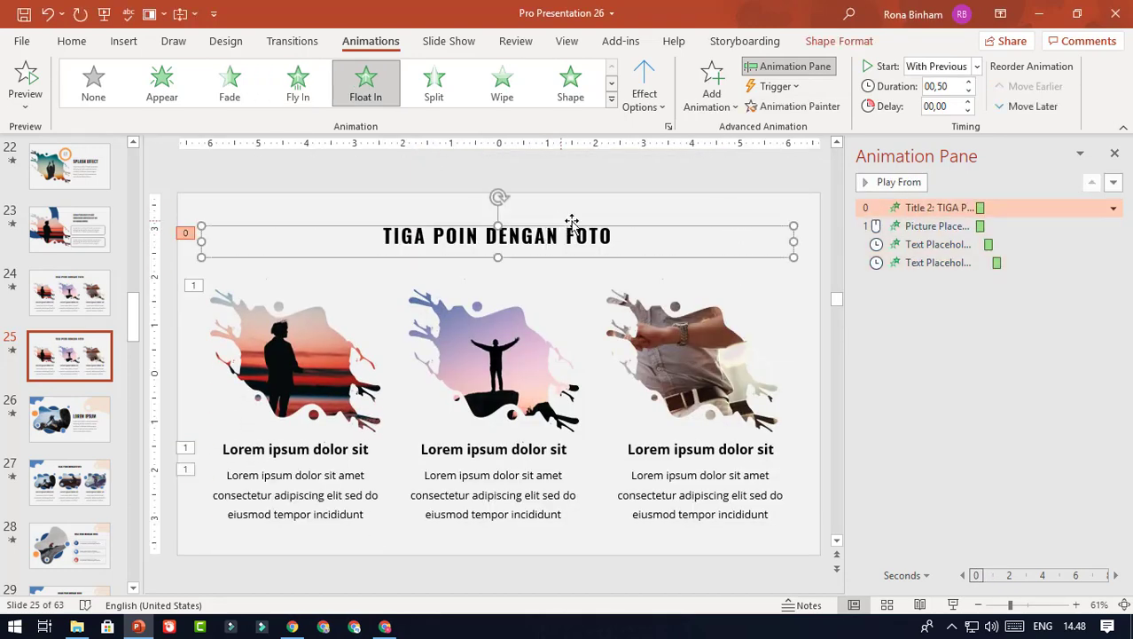
left_click(1113, 207)
left_click(1037, 284)
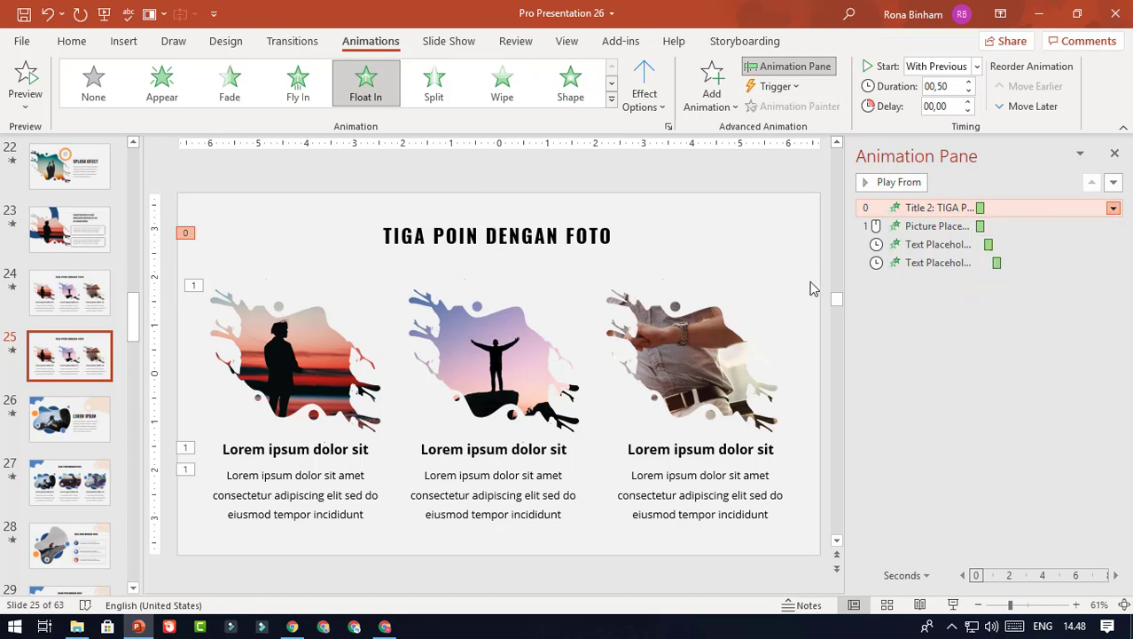
left_click(483, 213)
left_click(523, 213)
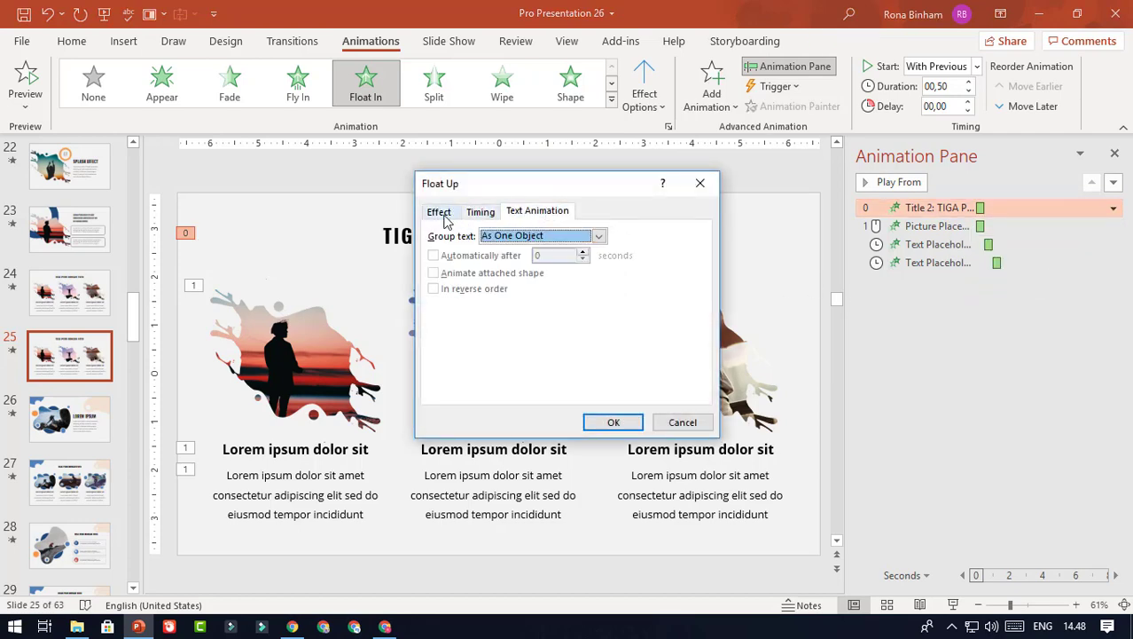
left_click(442, 214)
left_click(700, 185)
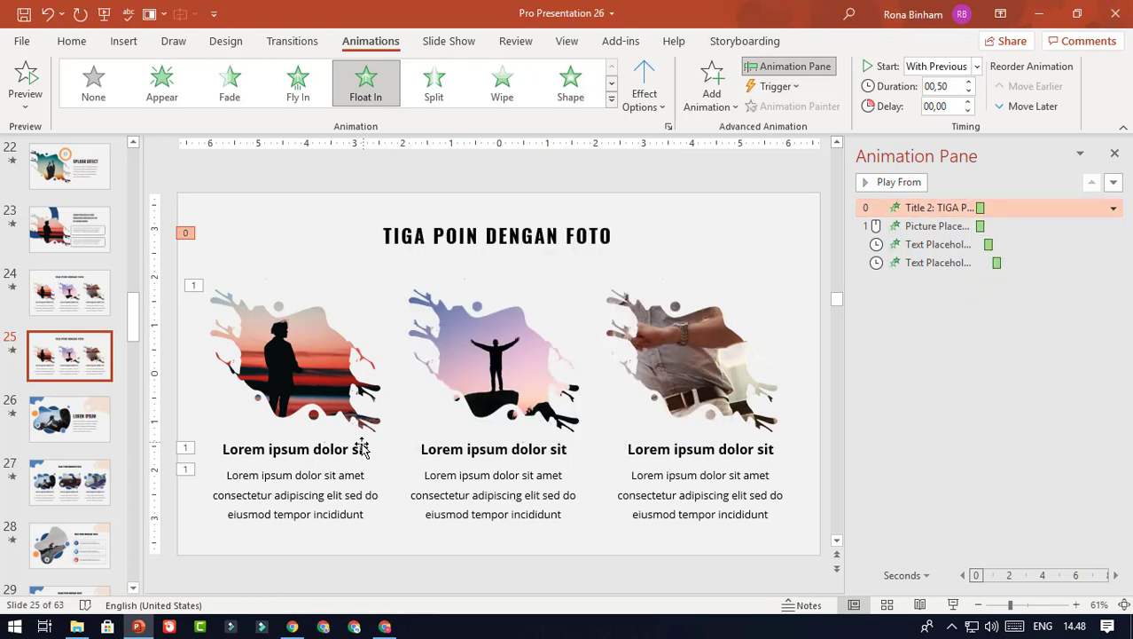
left_click(319, 355)
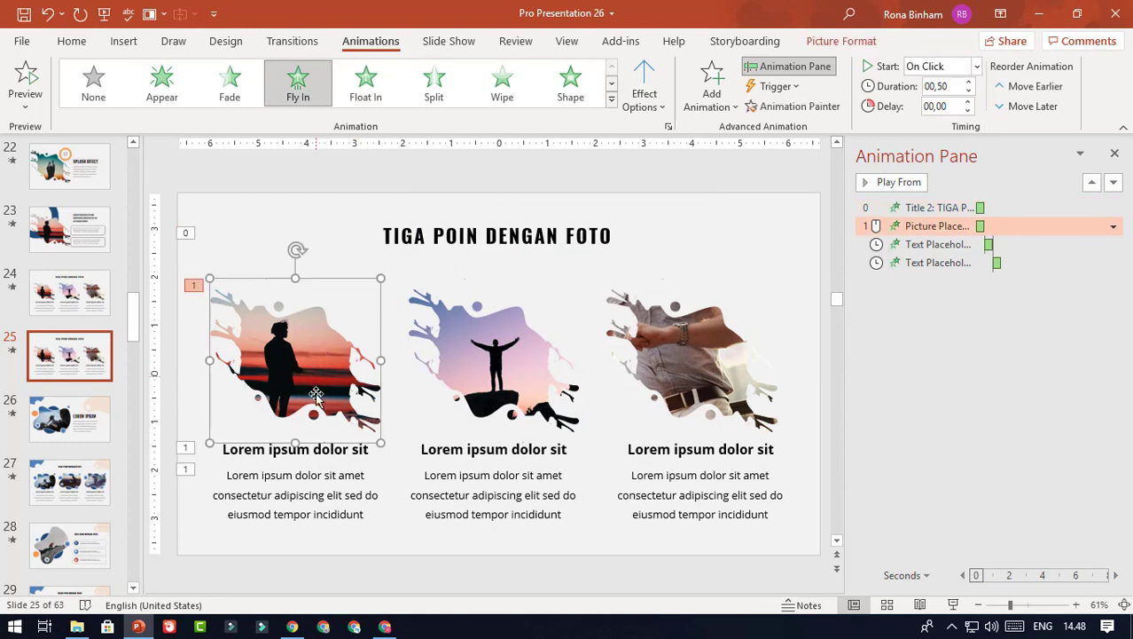
With Animation Painter, copy the left picture, heading and body text animations onto the middle column.
left_click(324, 451, "shift")
left_click(326, 484, "shift")
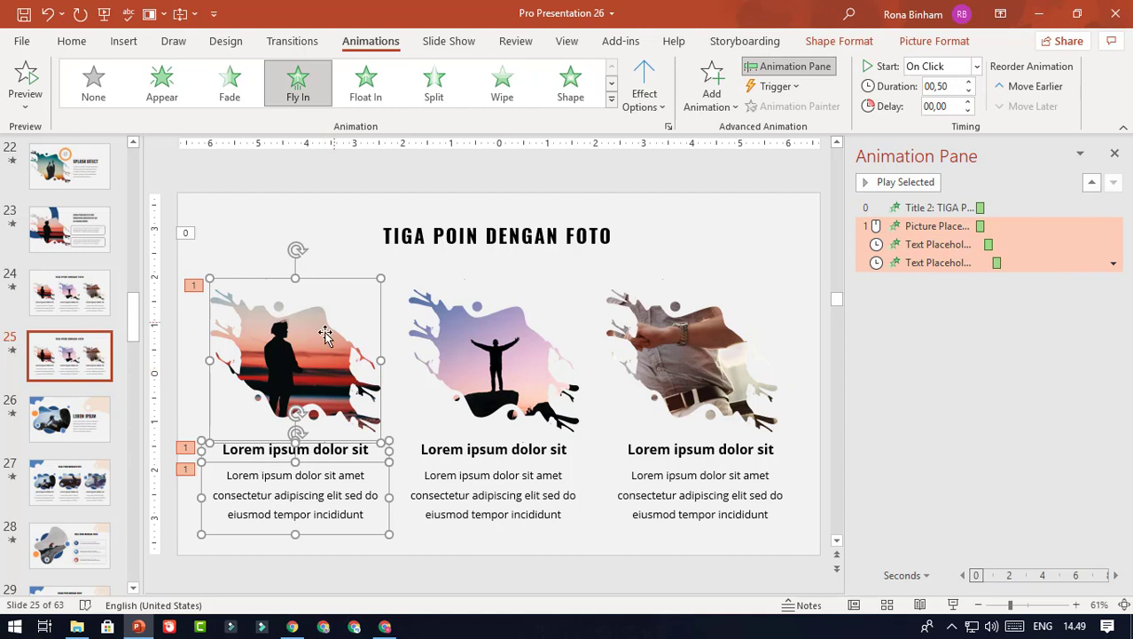
left_click(329, 217)
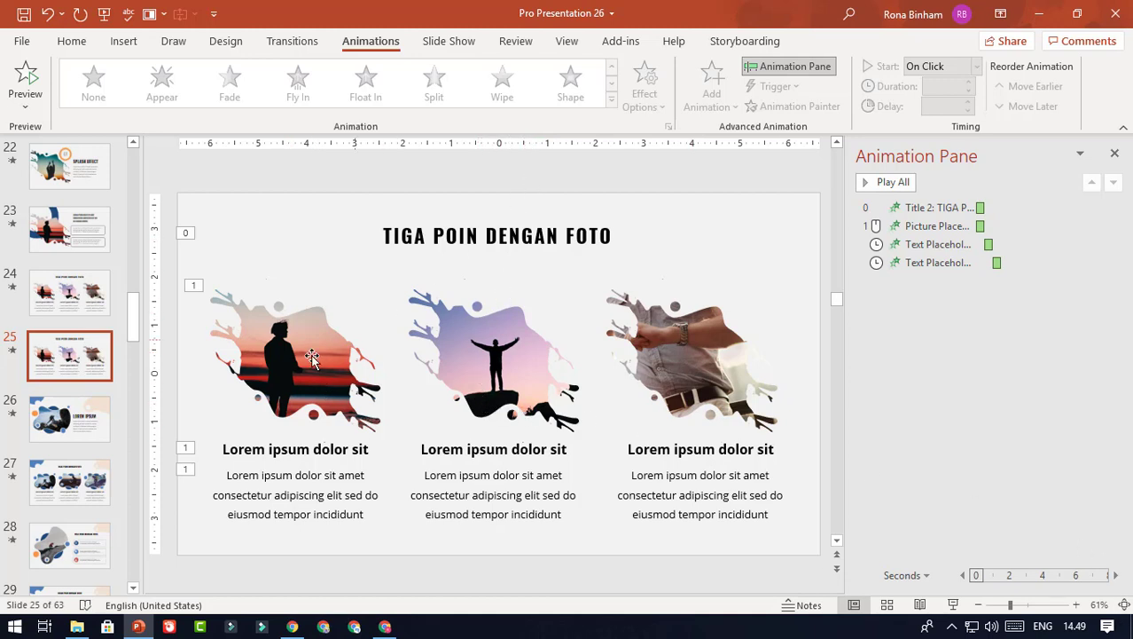
left_click(263, 297)
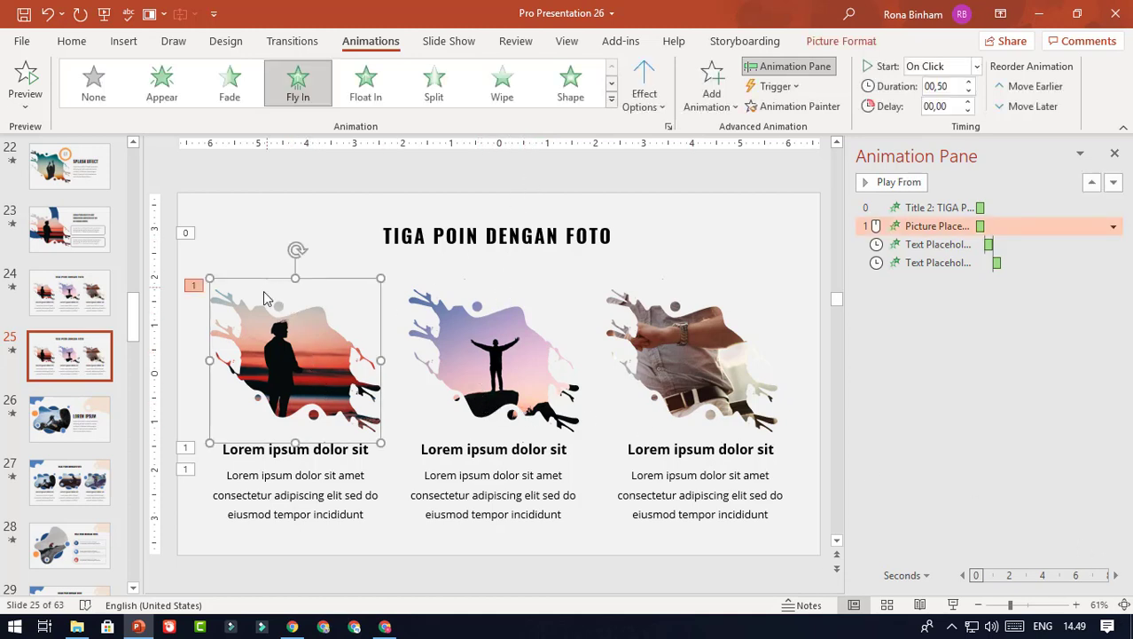
left_click(812, 108)
left_click(512, 351)
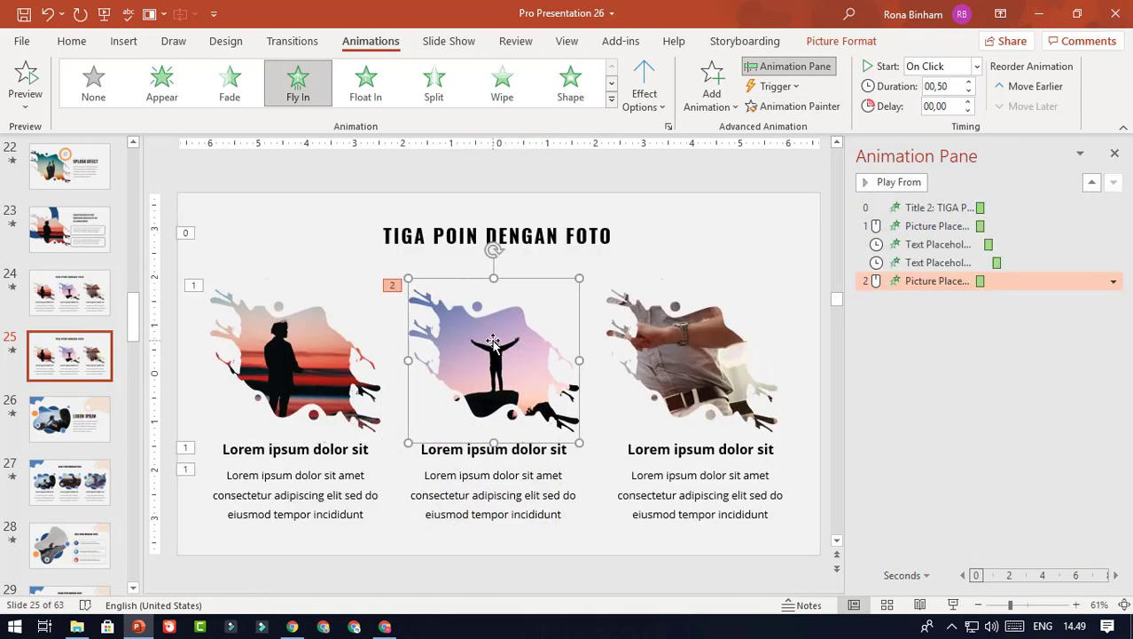
left_click(321, 448)
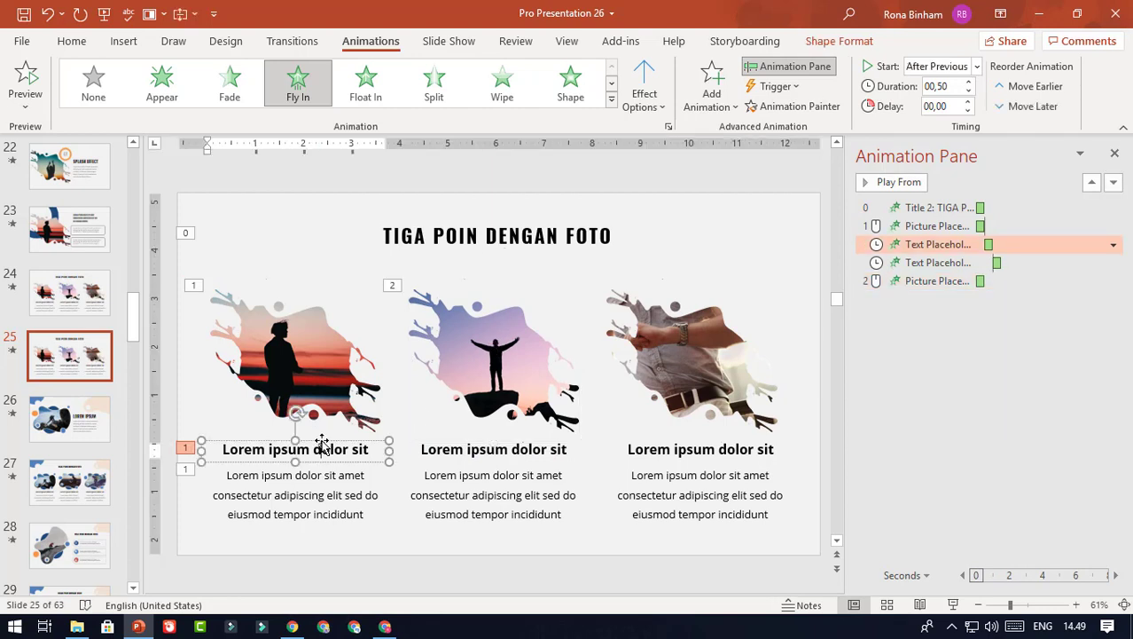
left_click(321, 441)
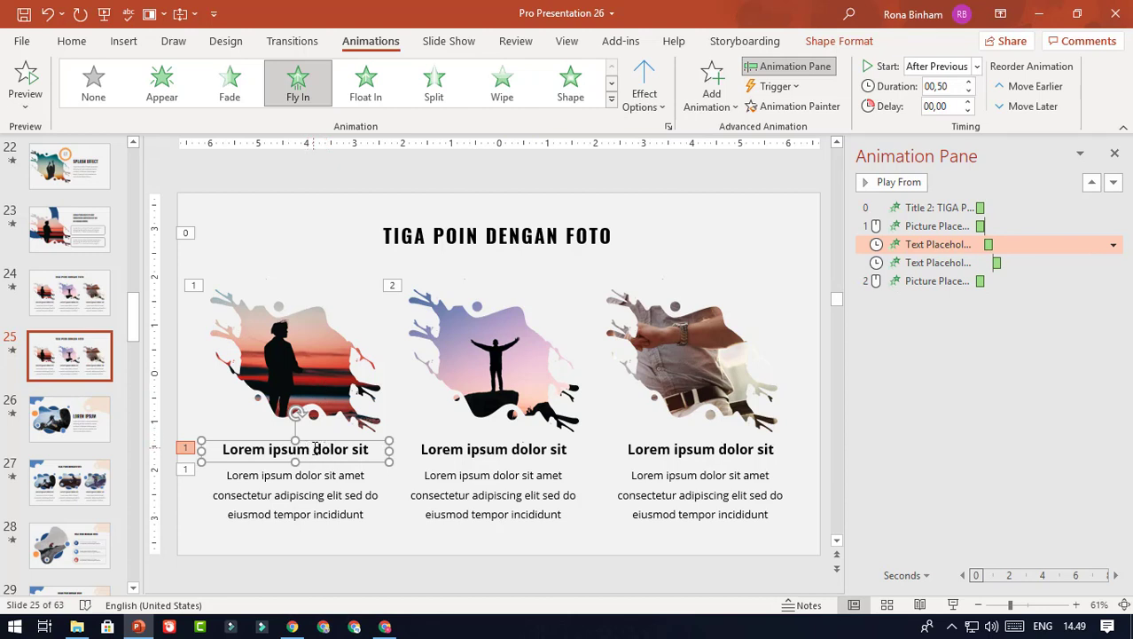
left_click(799, 107)
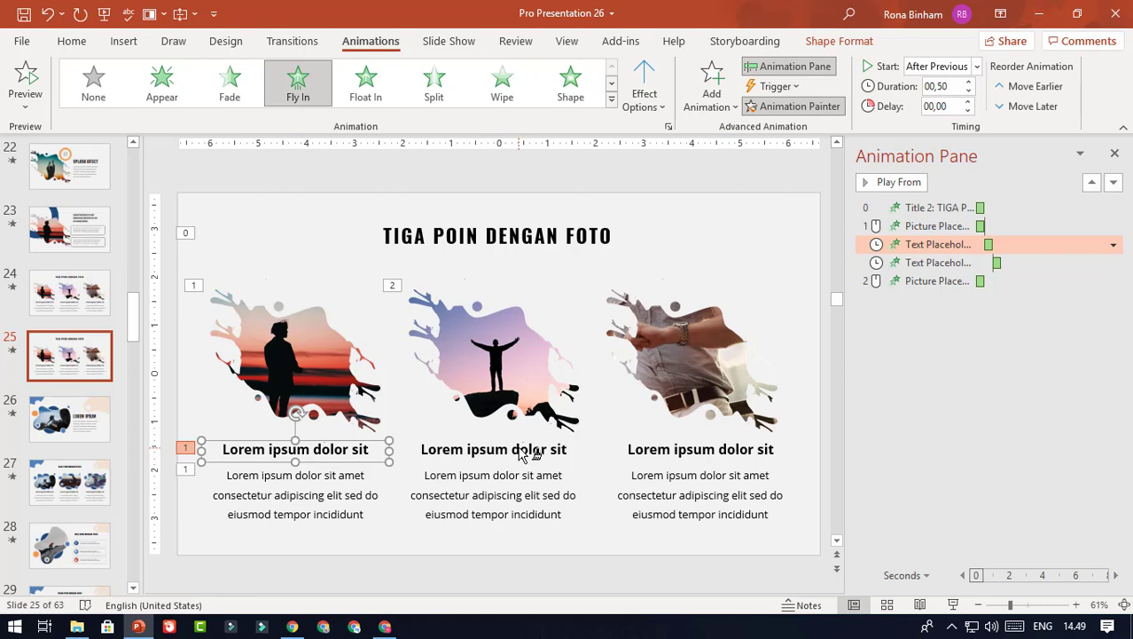
left_click(510, 458)
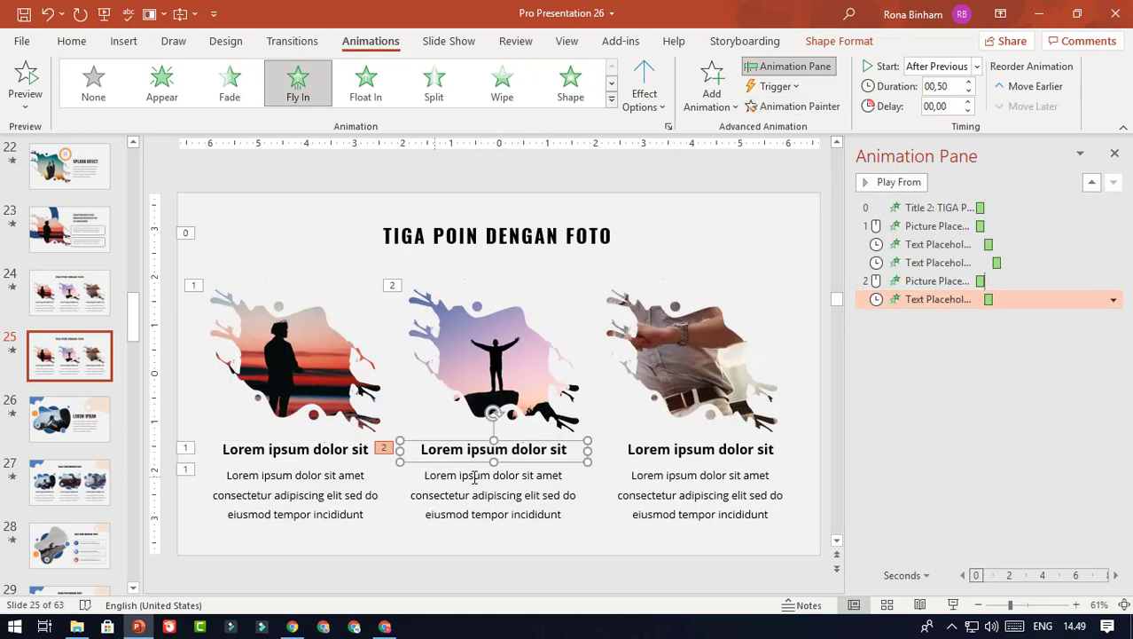
left_click(318, 480)
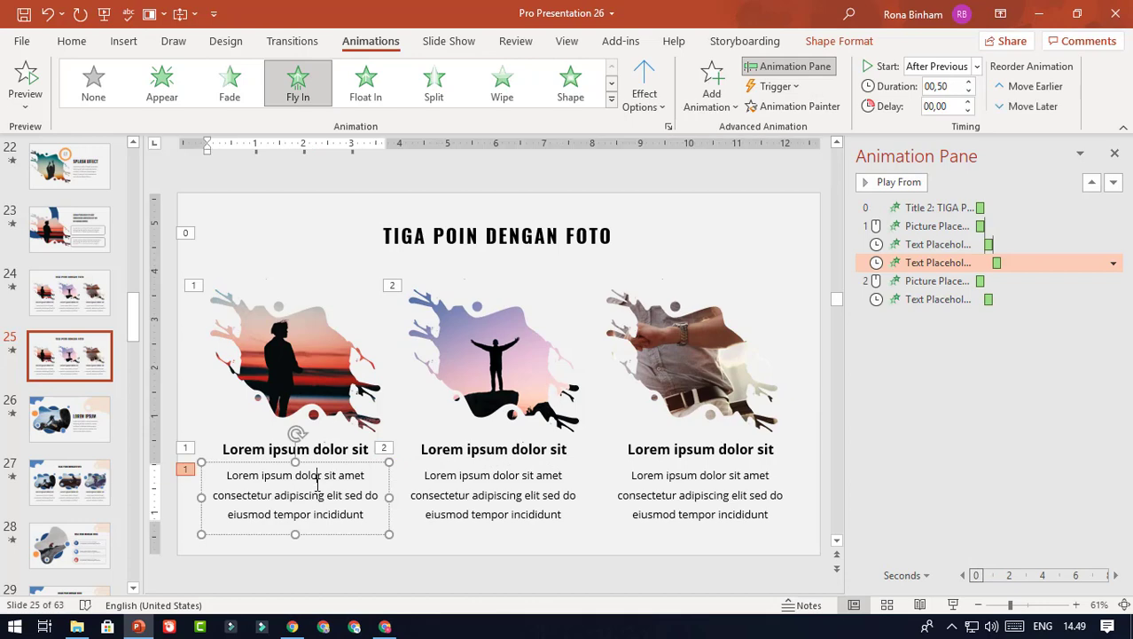
left_click(798, 107)
left_click(524, 486)
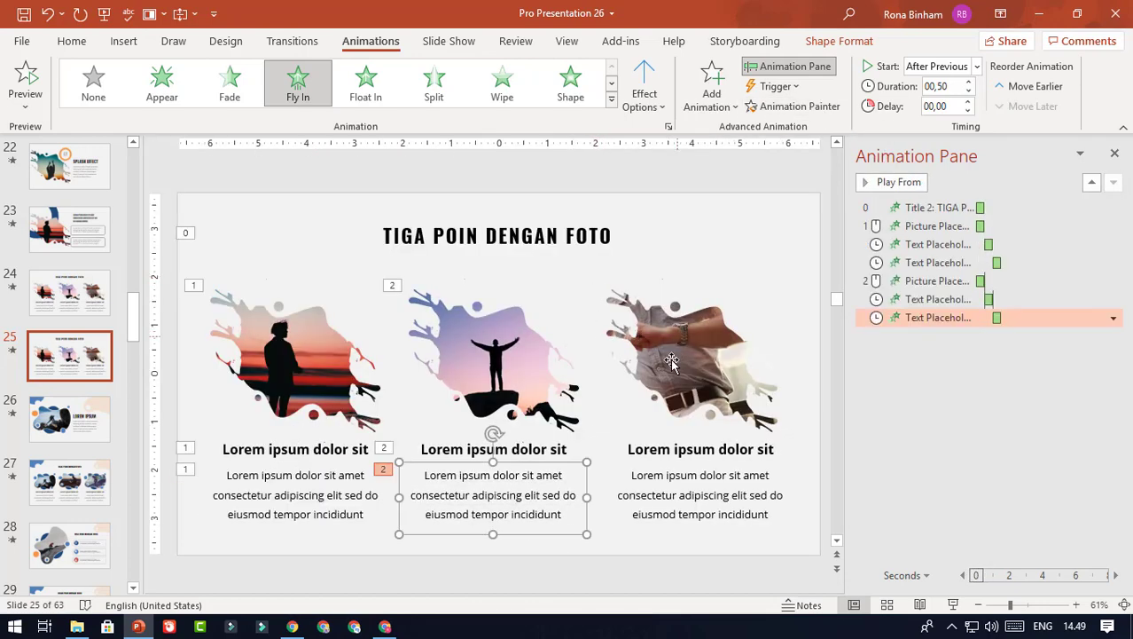
Copy the middle picture, heading and body text animations onto the right column's matching objects.
left_click(560, 348)
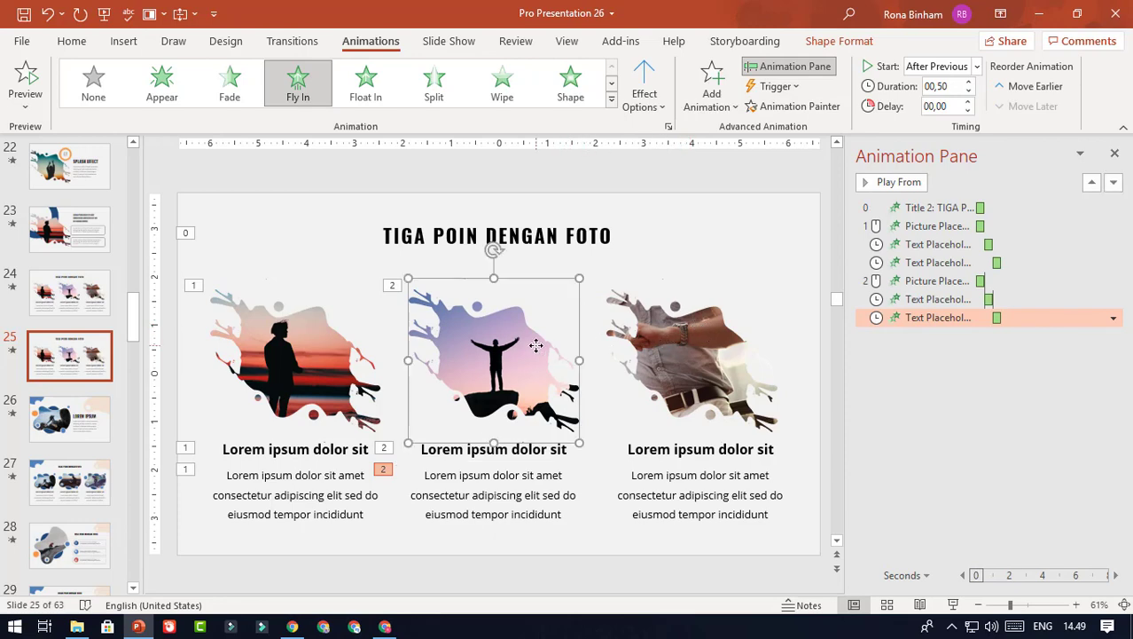
left_click(798, 105)
left_click(679, 381)
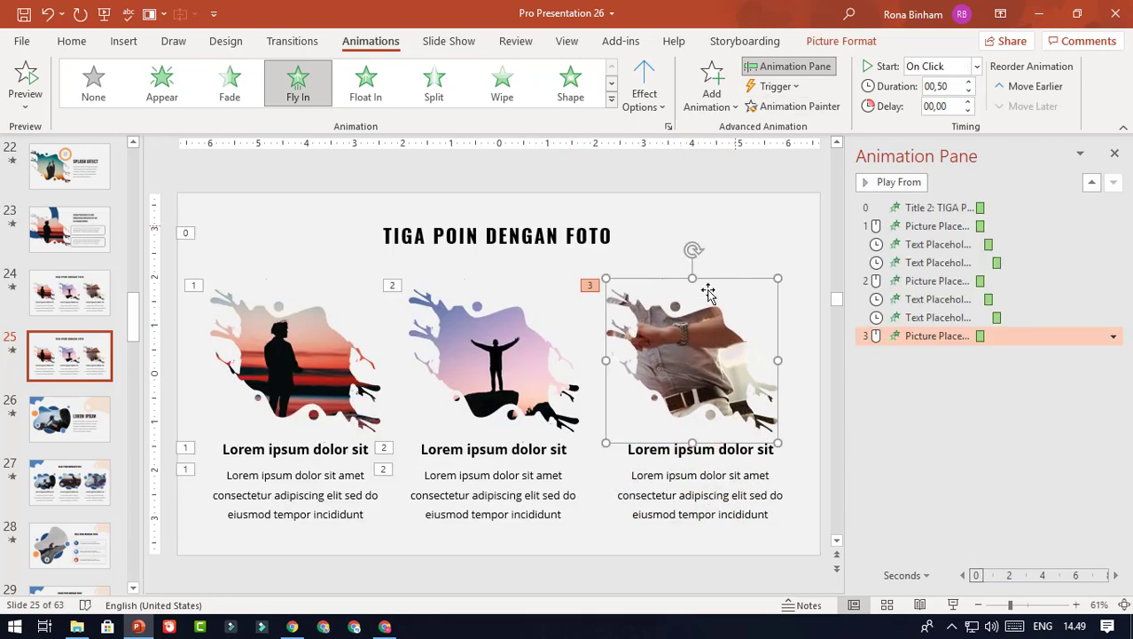
left_click(542, 448)
left_click(798, 105)
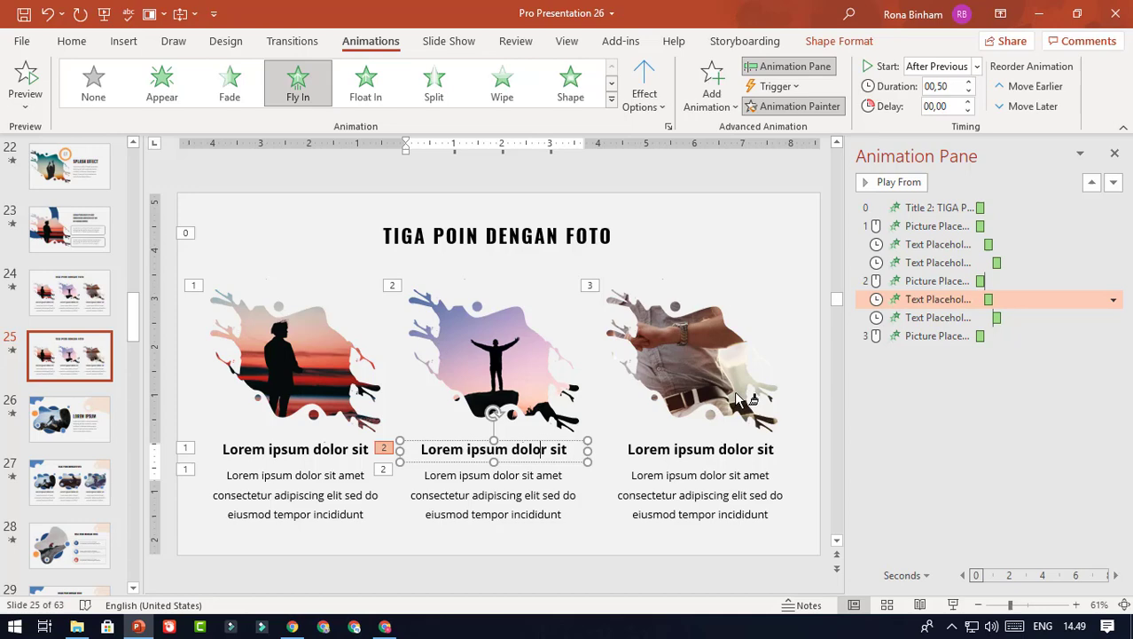
left_click(735, 449)
left_click(525, 513)
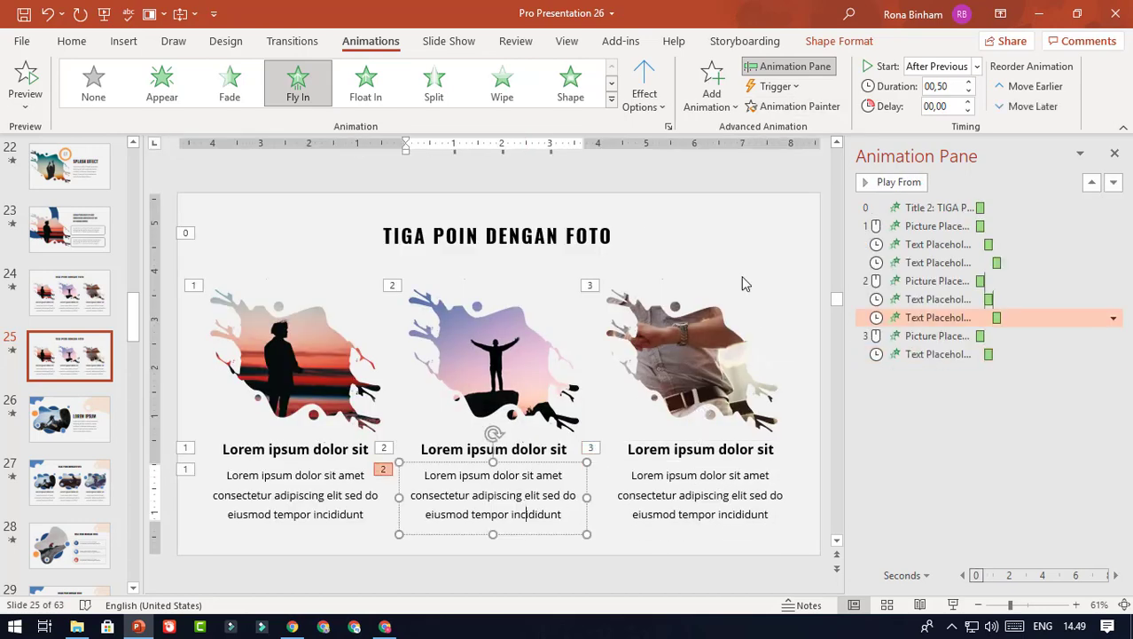
left_click(798, 105)
left_click(736, 514)
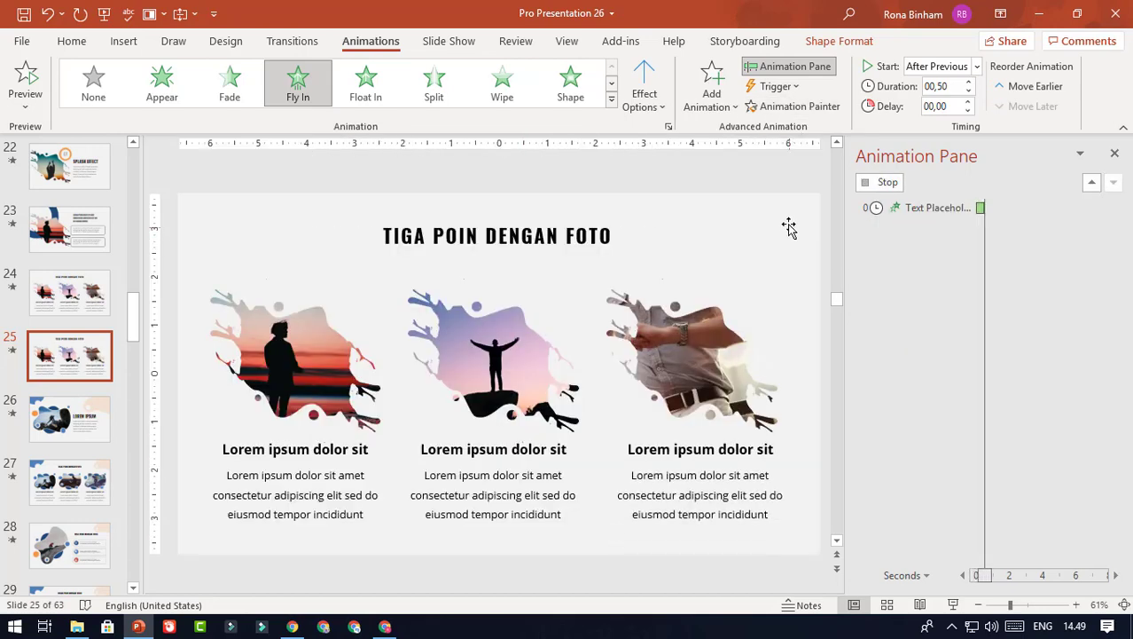
left_click(789, 224)
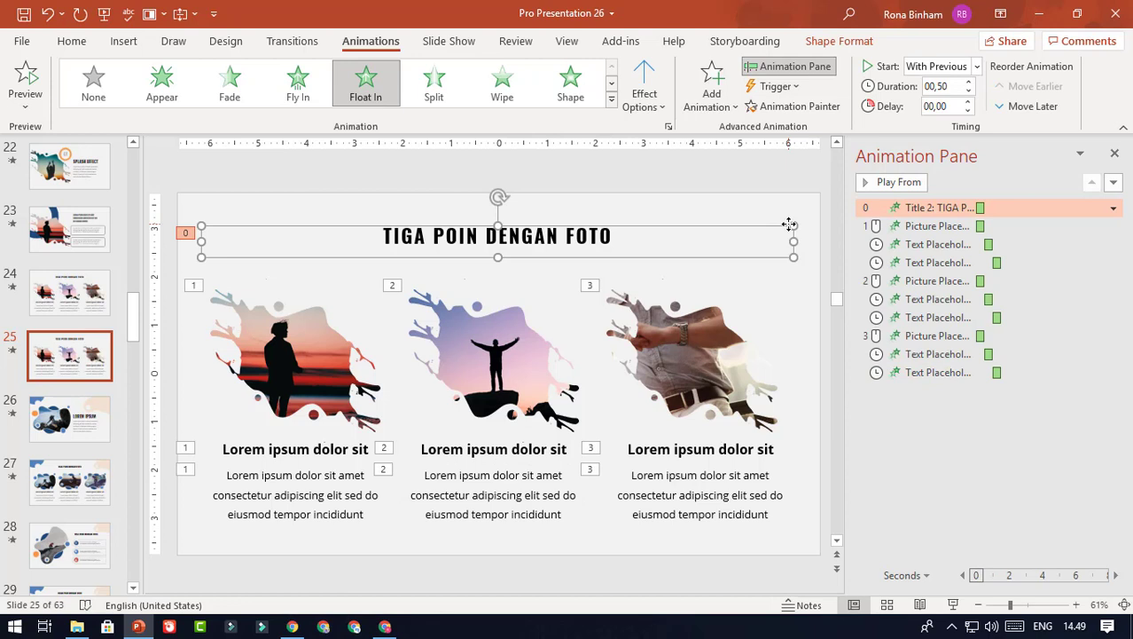
left_click(745, 181)
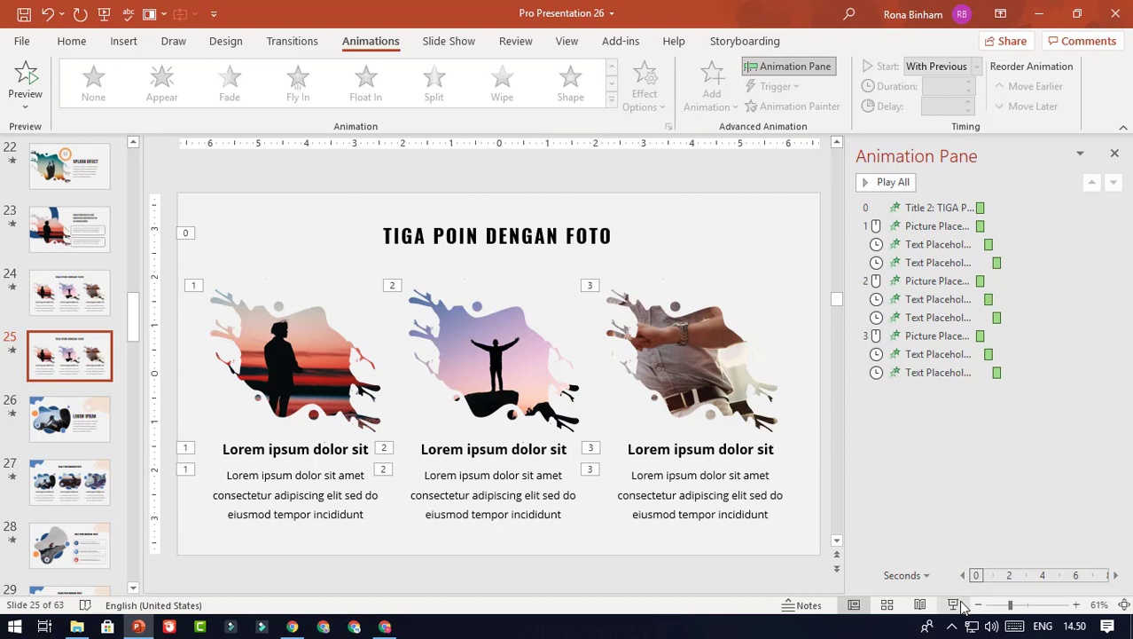
key("shift+F5")
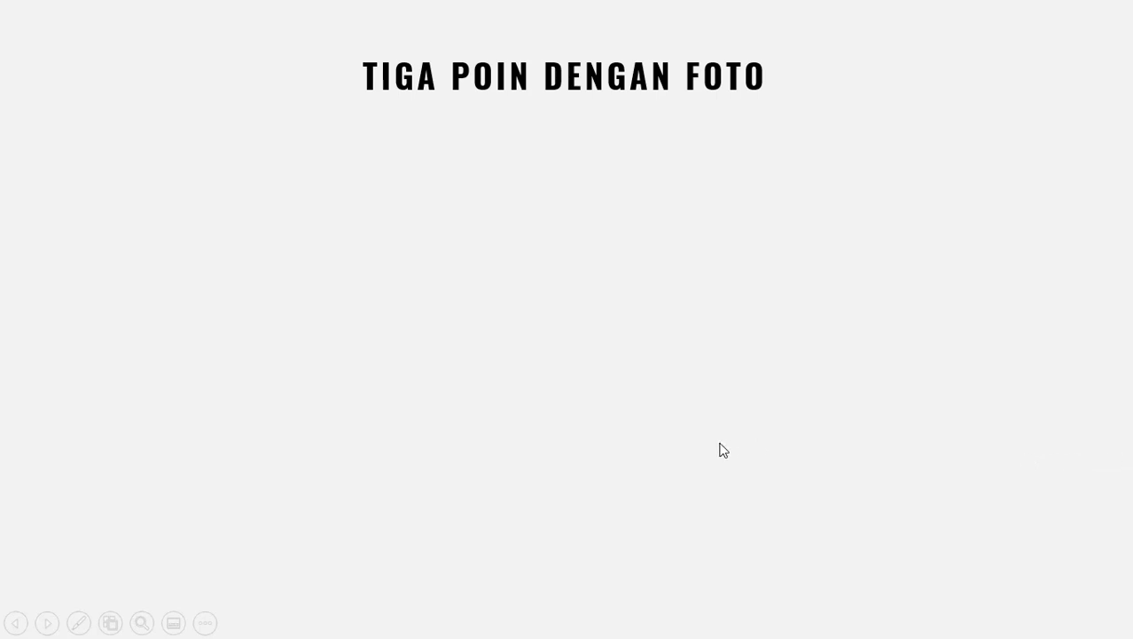
left_click(570, 373)
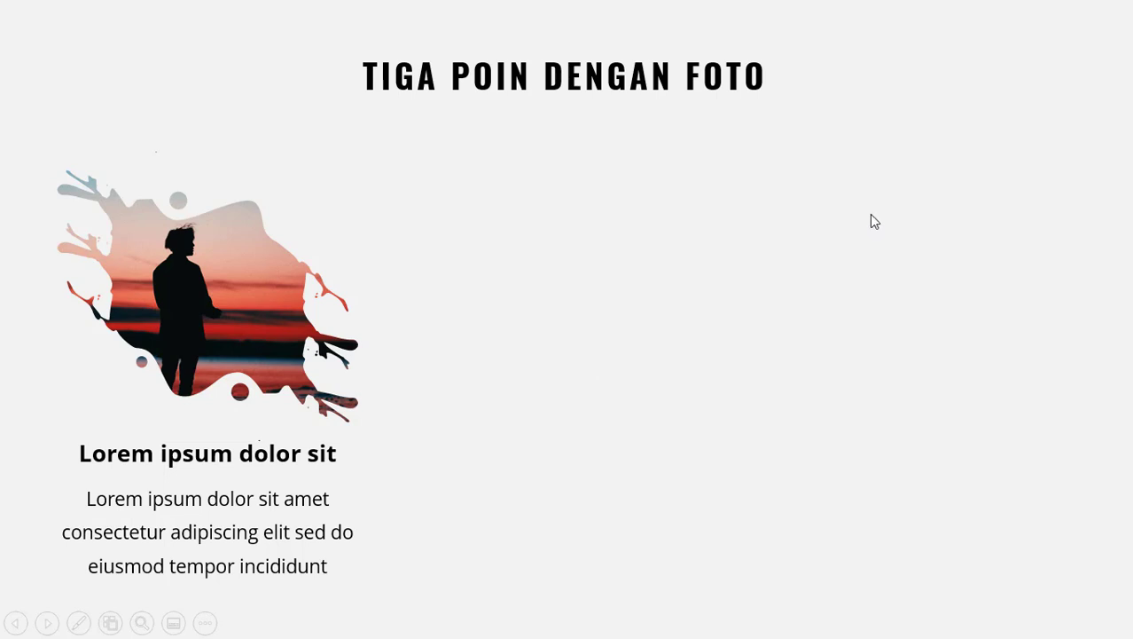
left_click(625, 282)
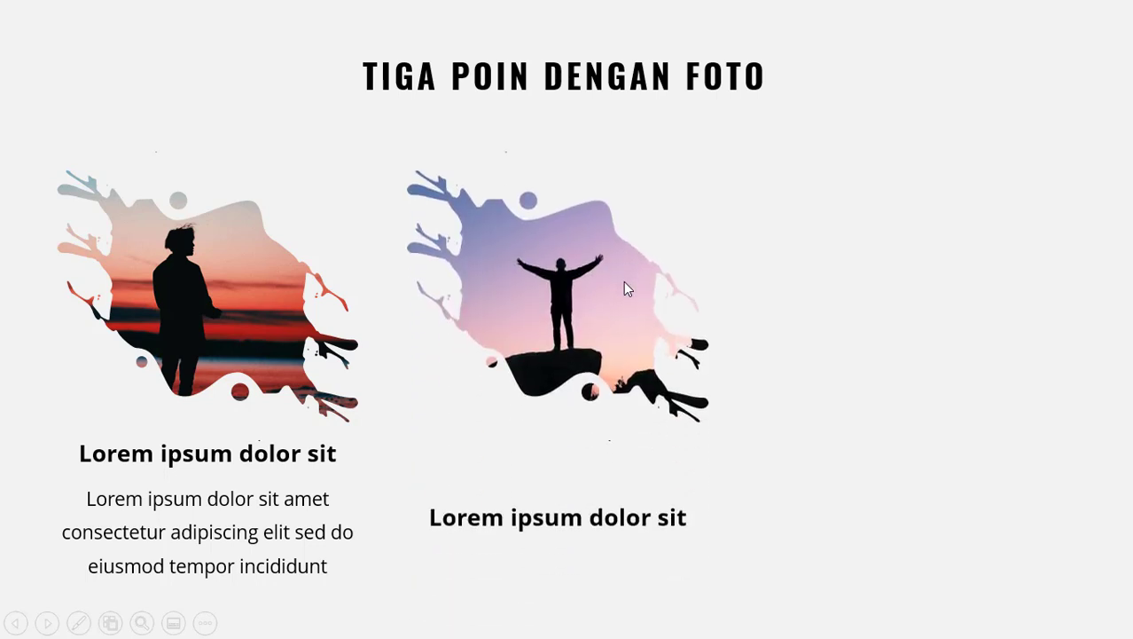
left_click(623, 281)
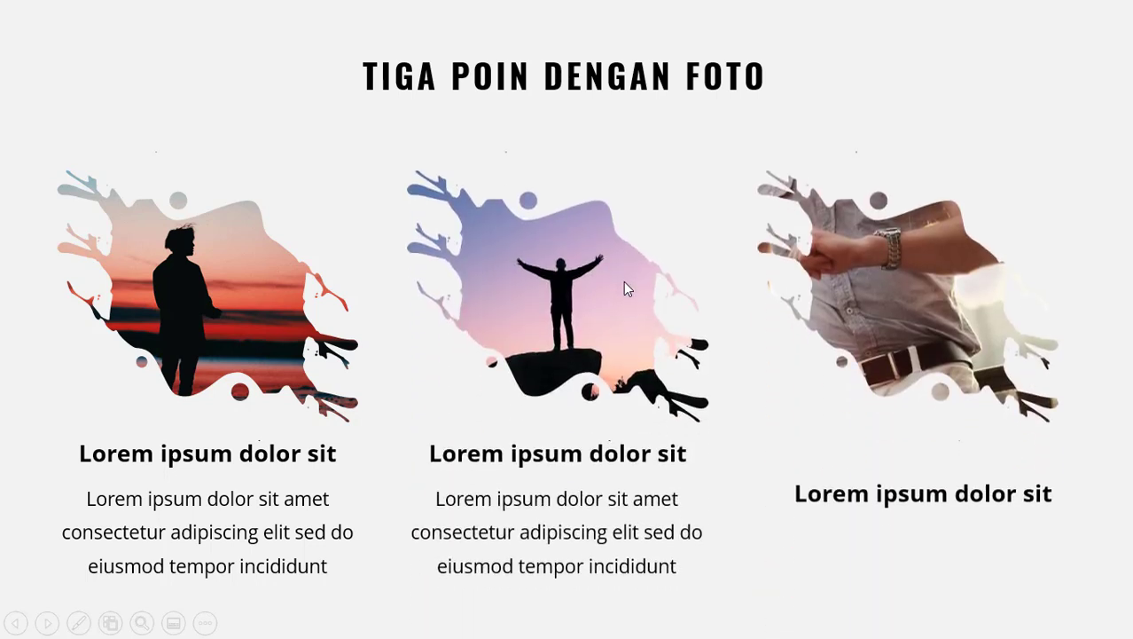
right_click(702, 243)
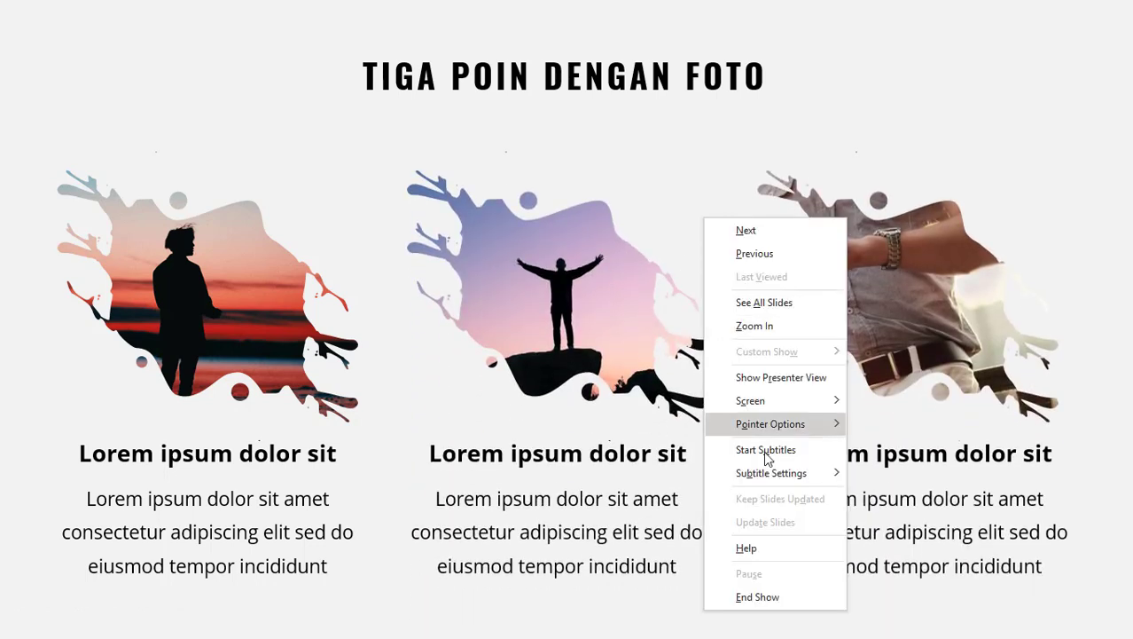
left_click(761, 598)
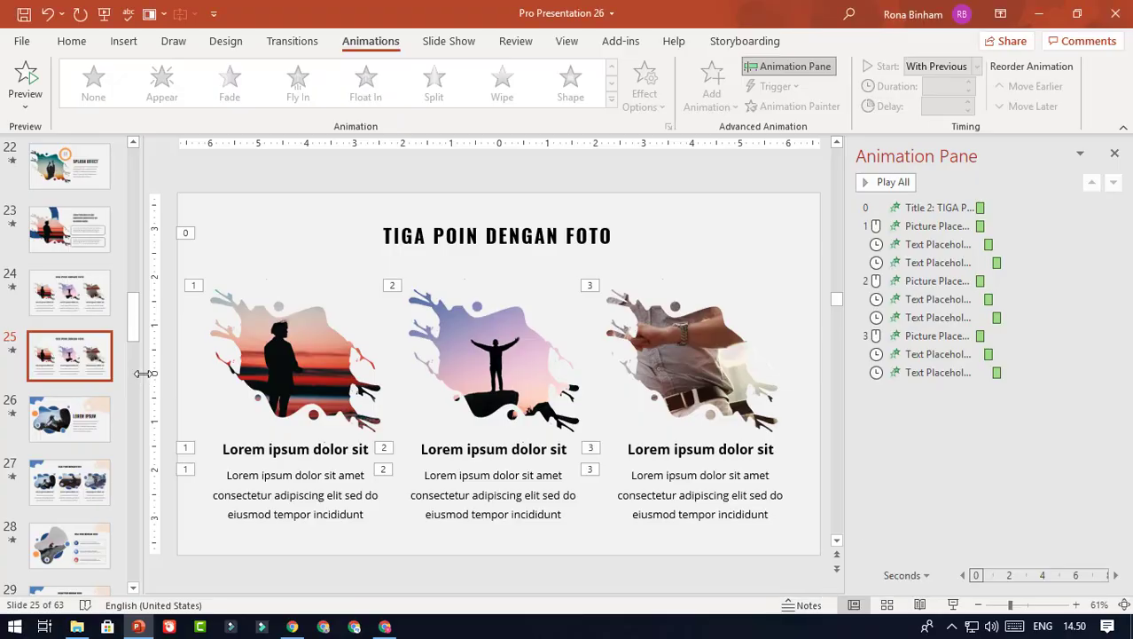
Widen the thumbnail pane, close the Animation Pane and go to slide 19.
left_click_drag(144, 377, 158, 372)
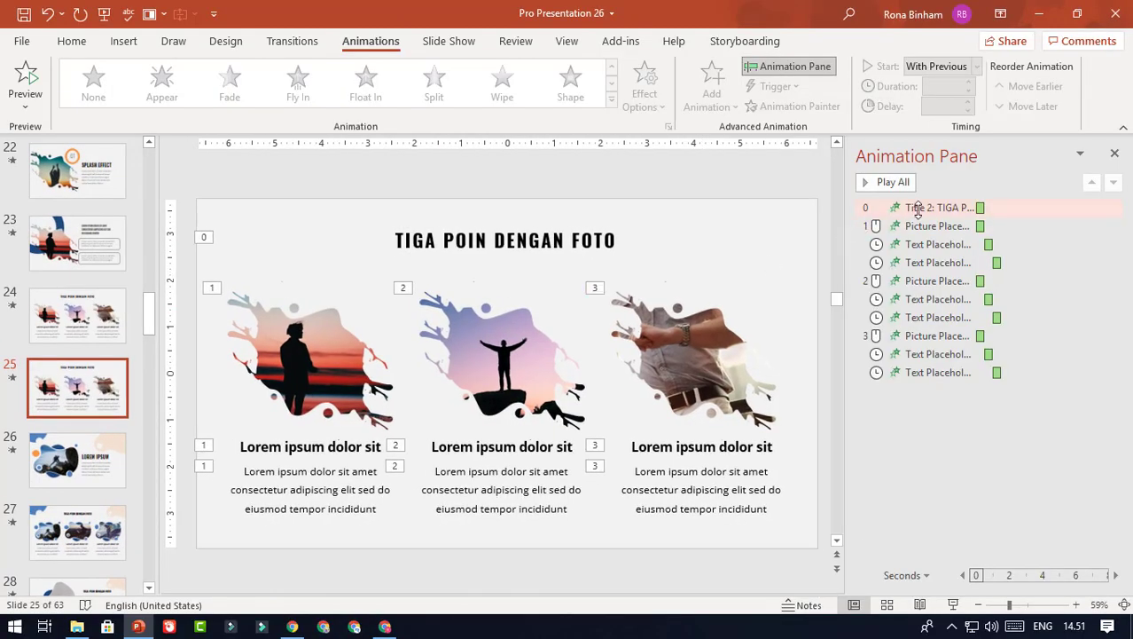
left_click(1121, 156)
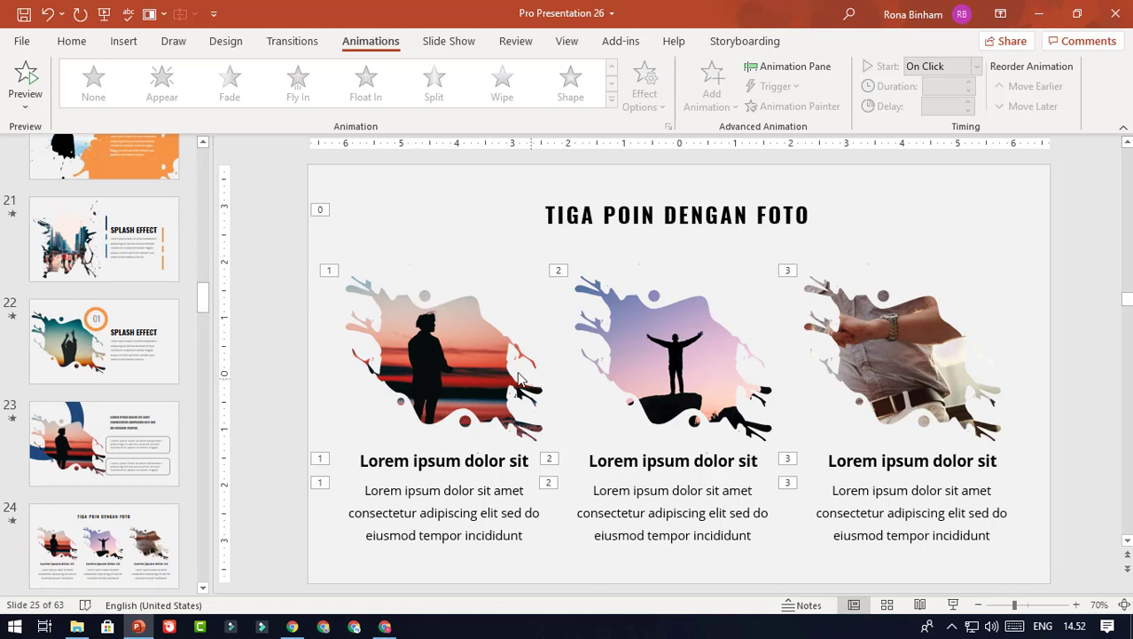
left_click_drag(205, 308, 204, 286)
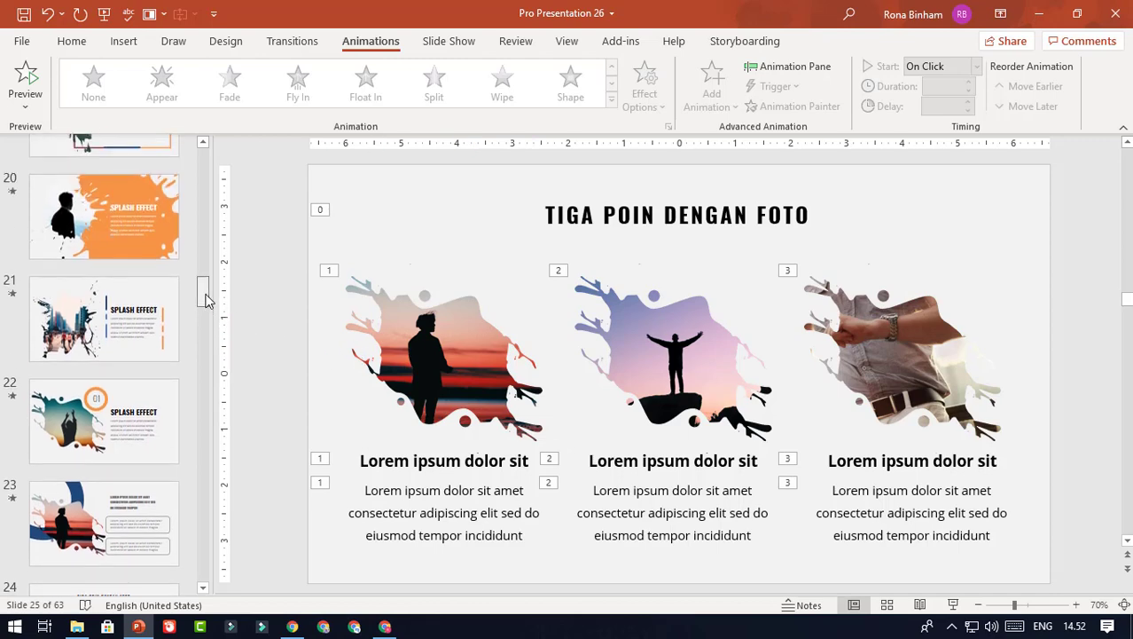
left_click(175, 324)
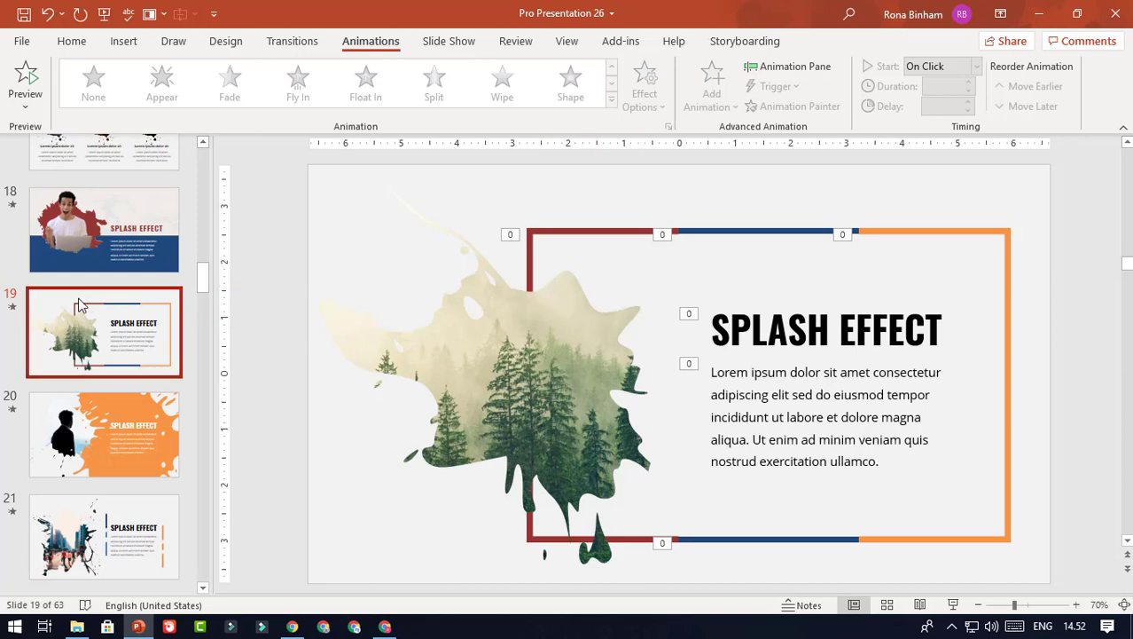
Preview slide 19's animations, then copy all of its objects.
left_click(11, 308)
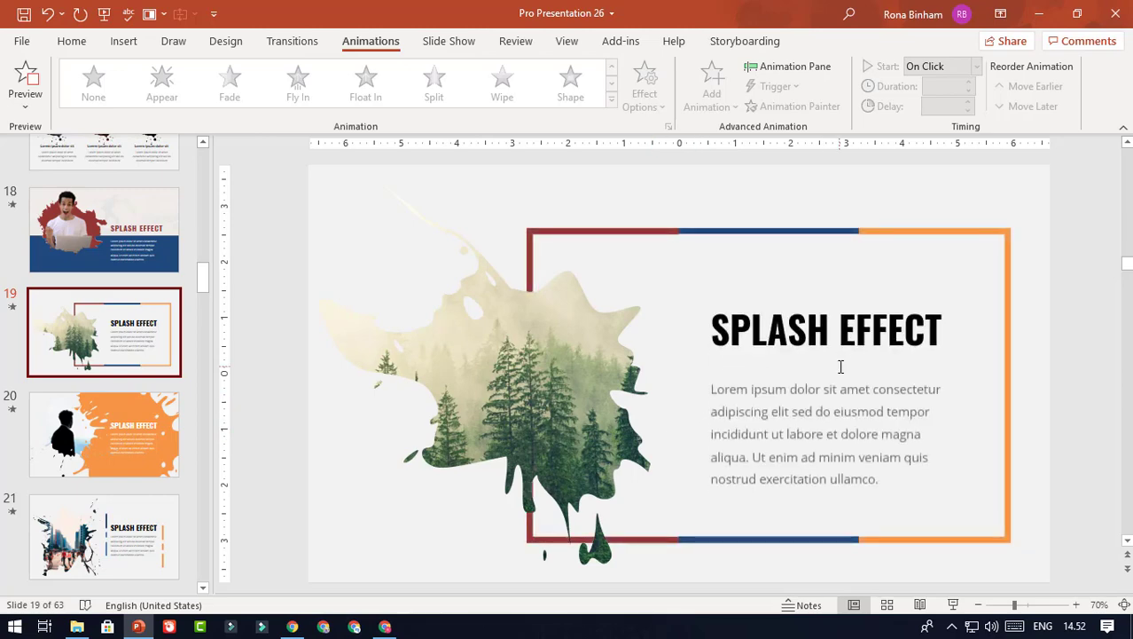
left_click(12, 309)
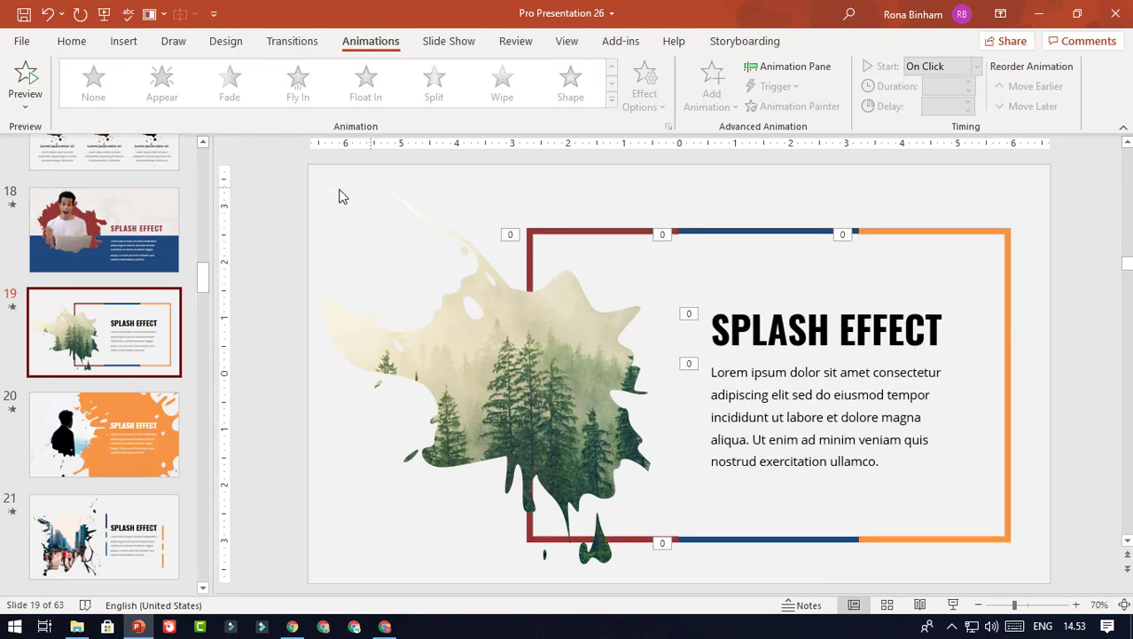
mouse_move(259, 164)
left_mouse_down()
mouse_move(974, 492)
mouse_move(1042, 559)
left_mouse_up()
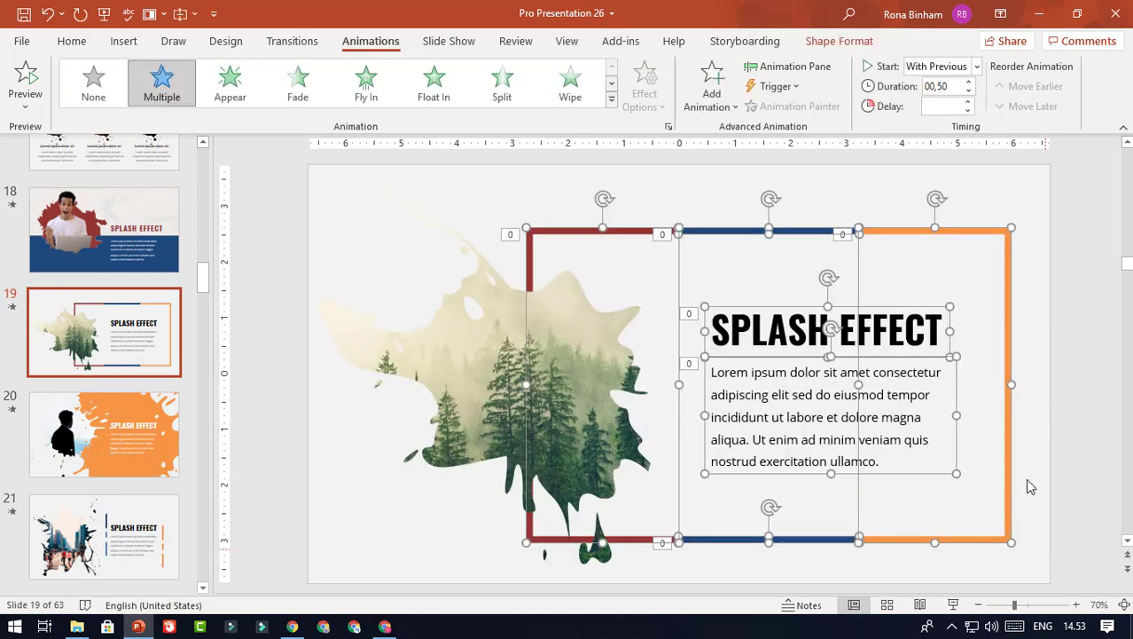
right_click(907, 227)
left_click(927, 264)
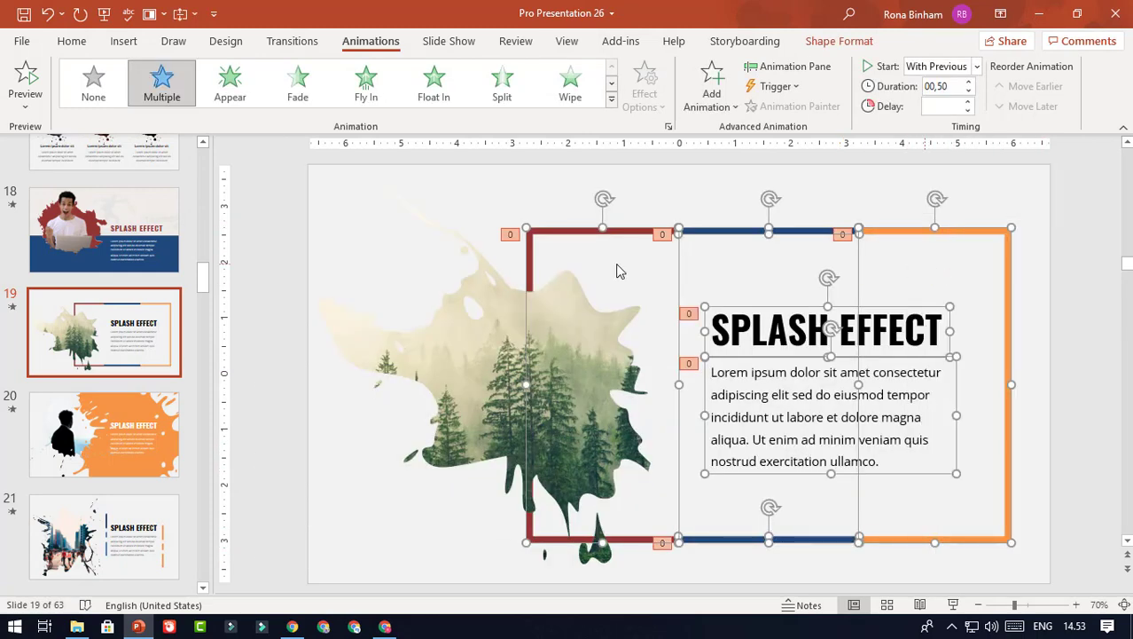
left_click(125, 313)
Insert a new slide 20, paste slide 19's objects onto it, and check their animations.
key("Return")
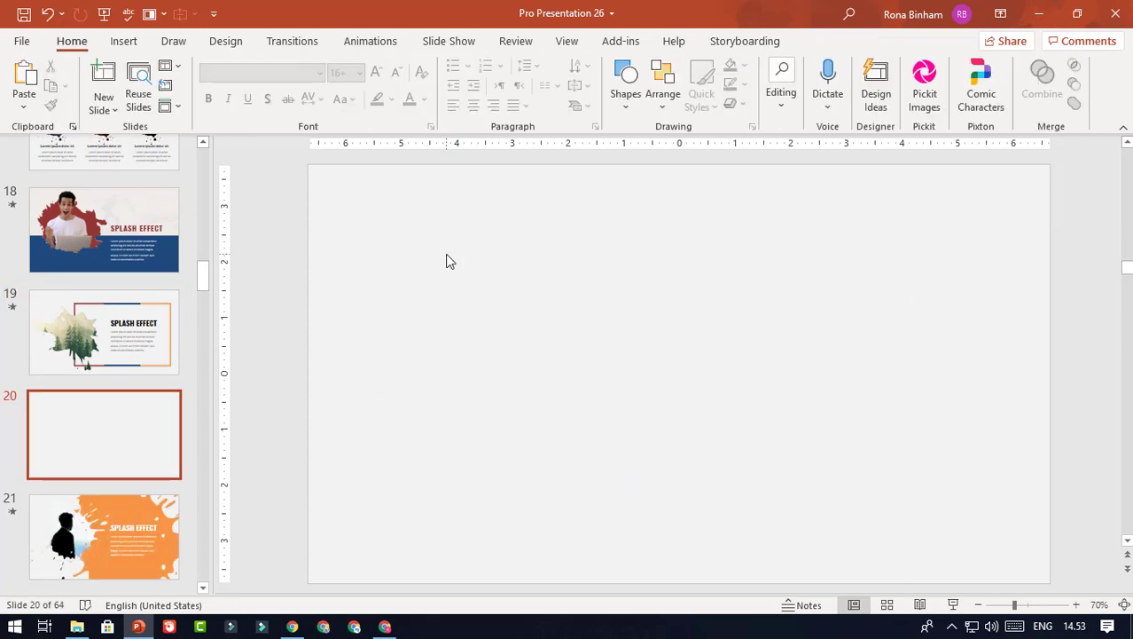
right_click(445, 254)
left_click(486, 291)
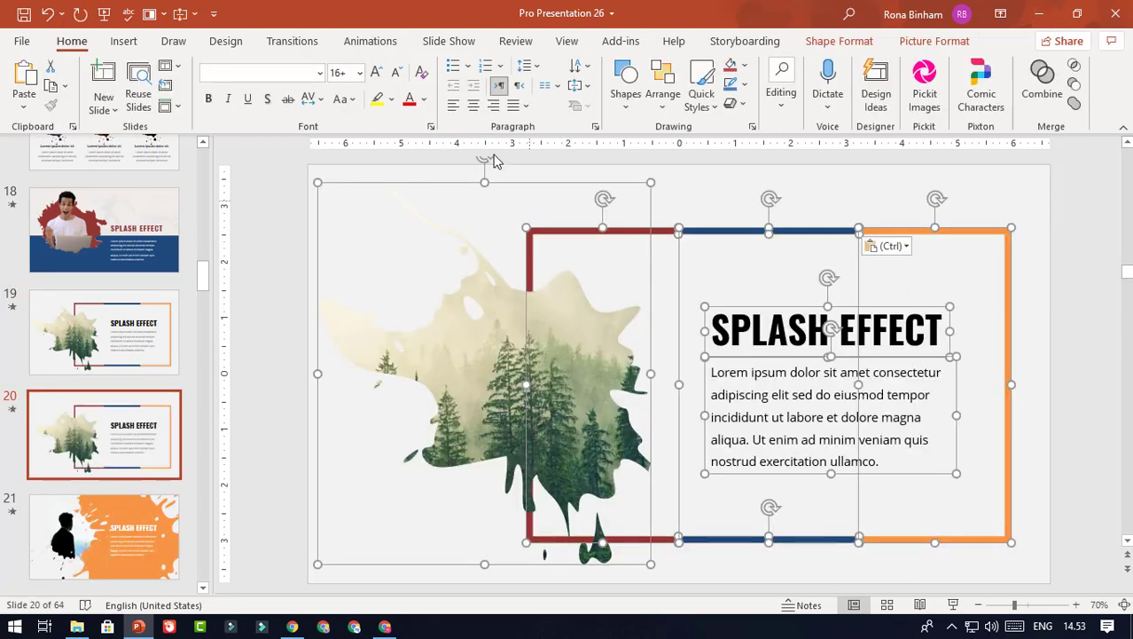
left_click(371, 40)
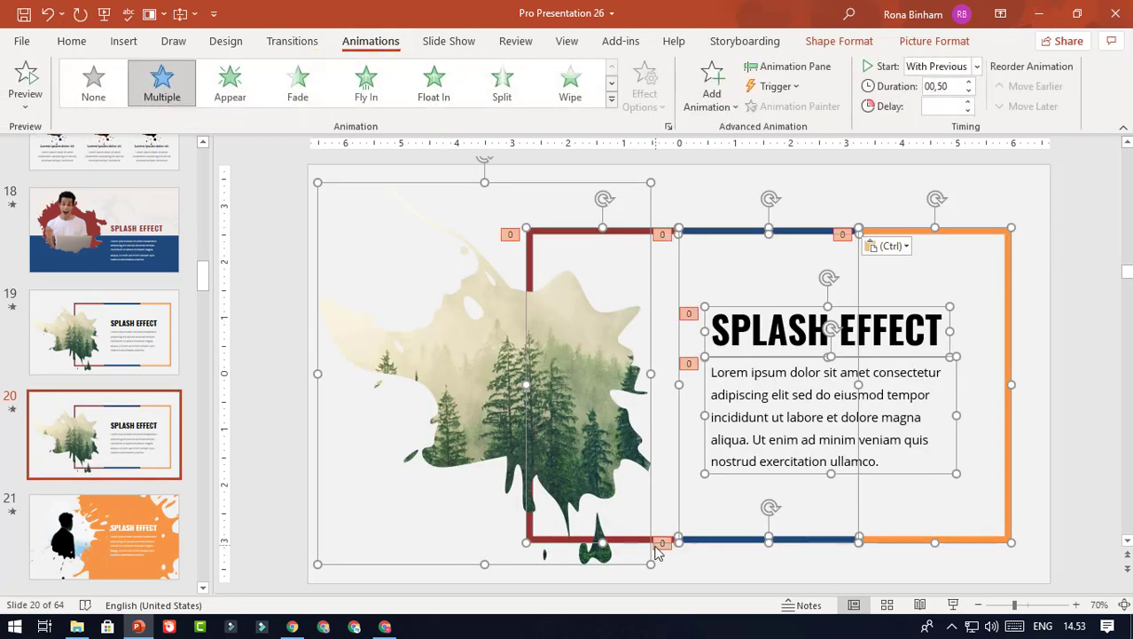
left_click(663, 544)
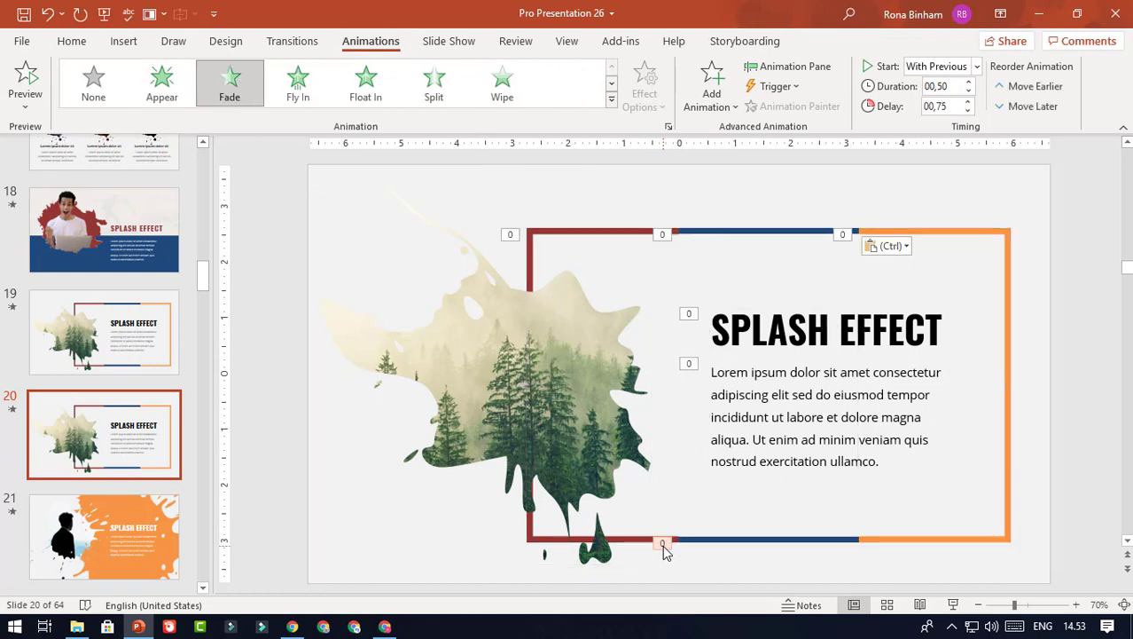
left_click(678, 502)
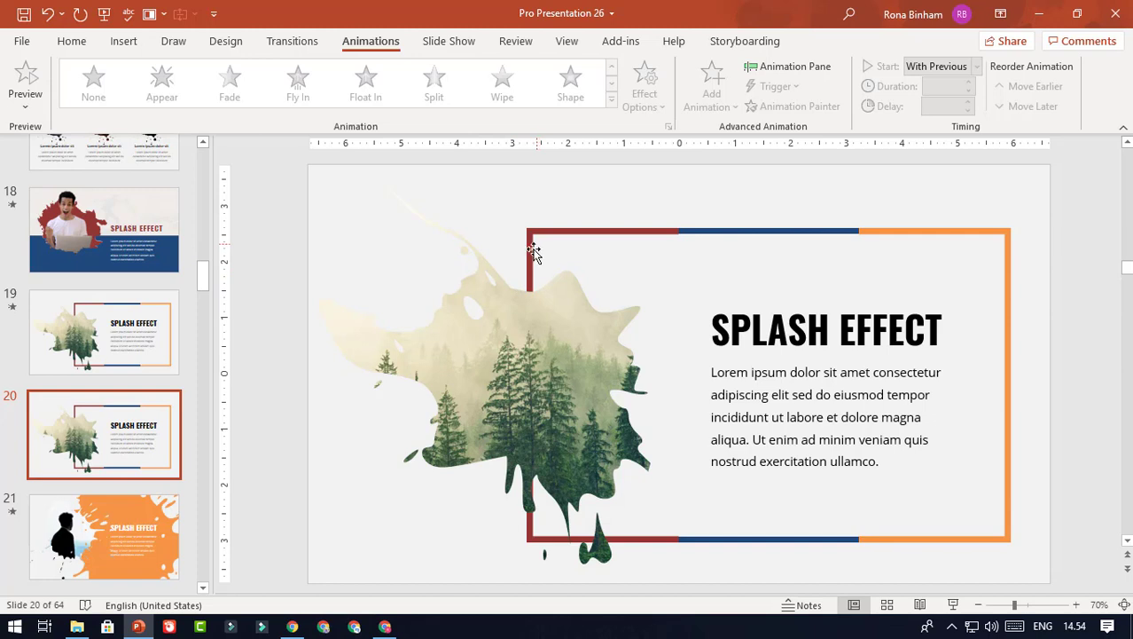
Give the forest splash picture a Compress entrance starting With Previous.
left_click(538, 321)
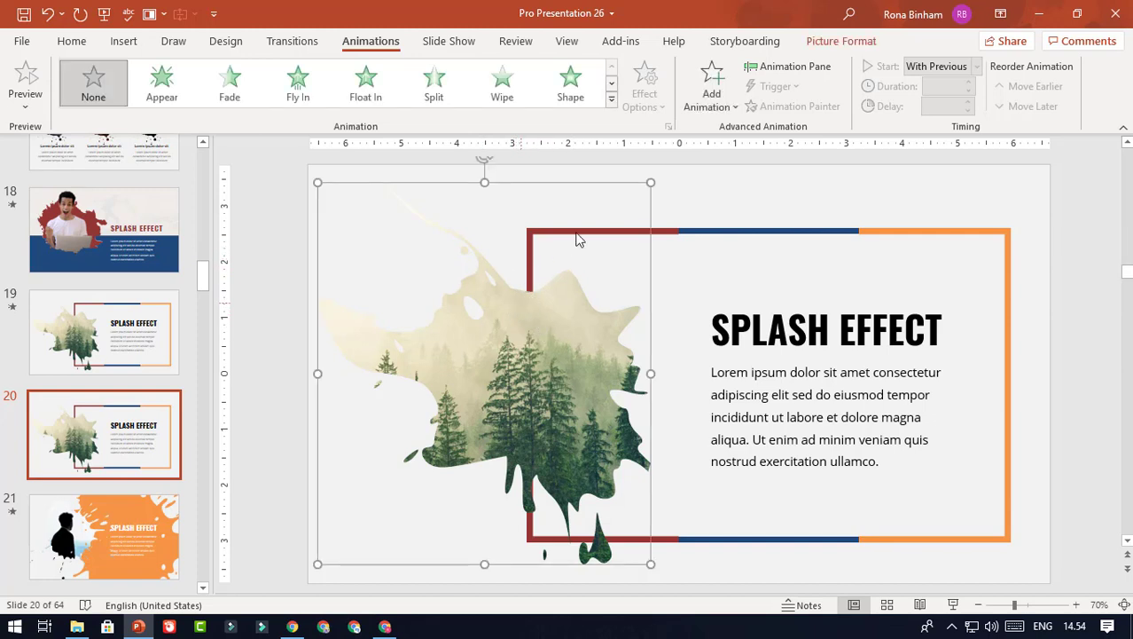
left_click(612, 100)
left_click(186, 497)
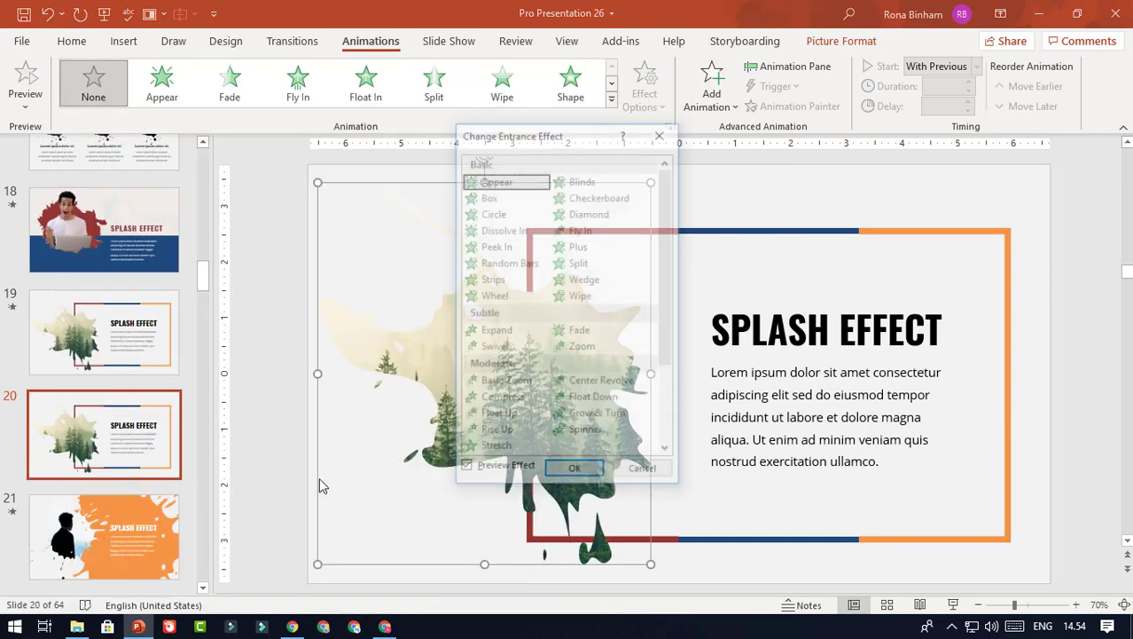
left_click(508, 401)
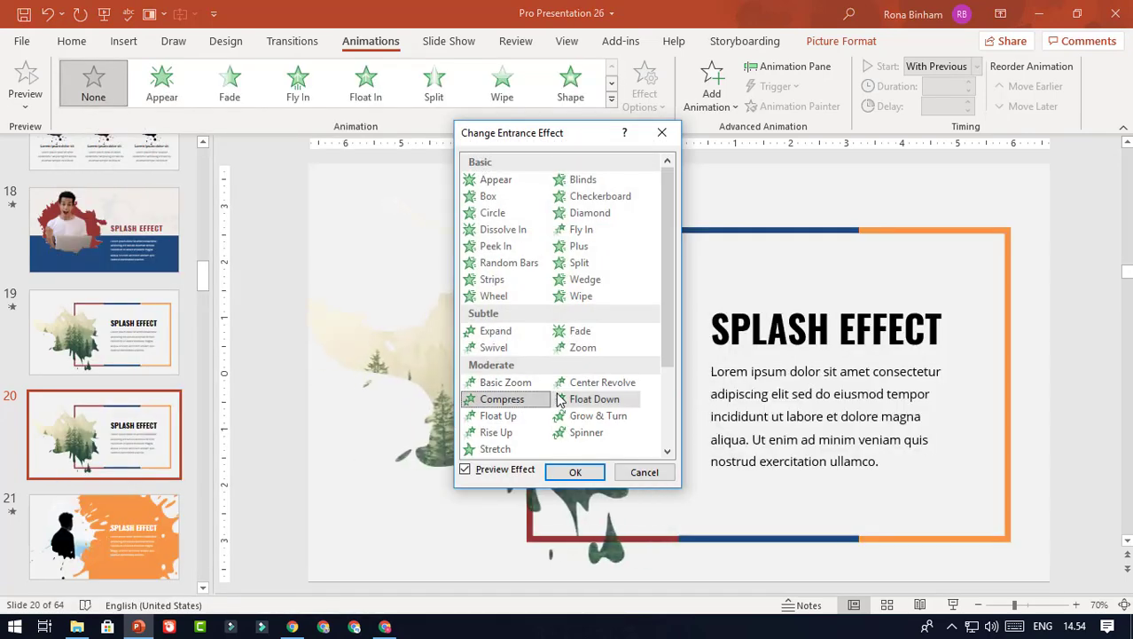
left_click(587, 472)
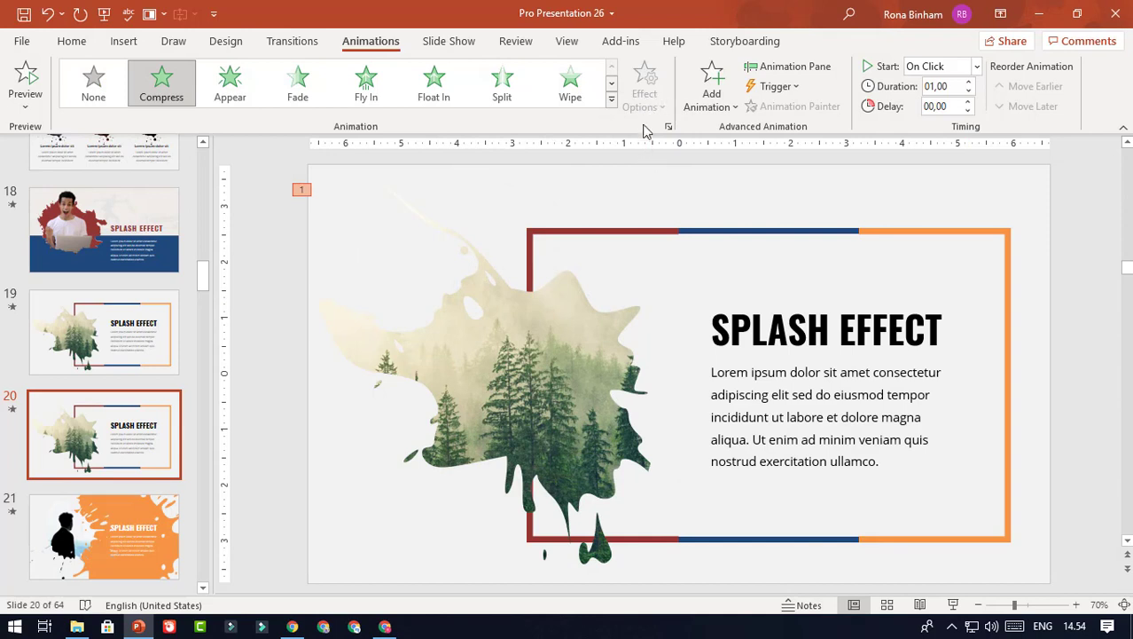
left_click(975, 68)
left_click(945, 104)
left_click(258, 259)
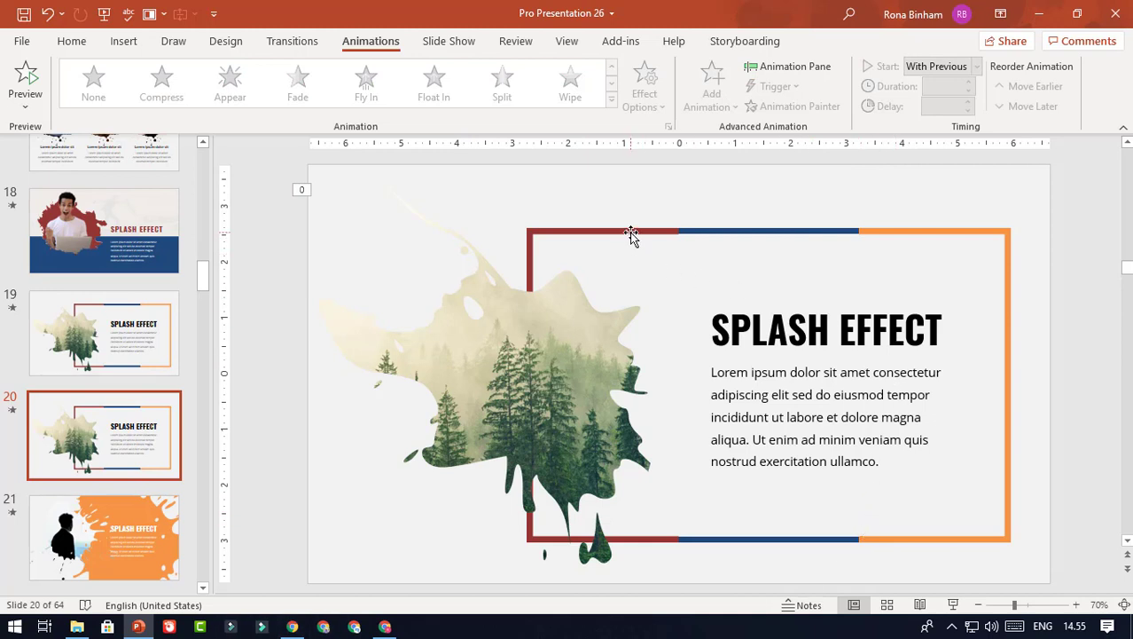
Apply a Fade entrance starting With Previous to the red, blue and orange frame lines.
left_click(630, 234)
left_click(724, 233, "shift")
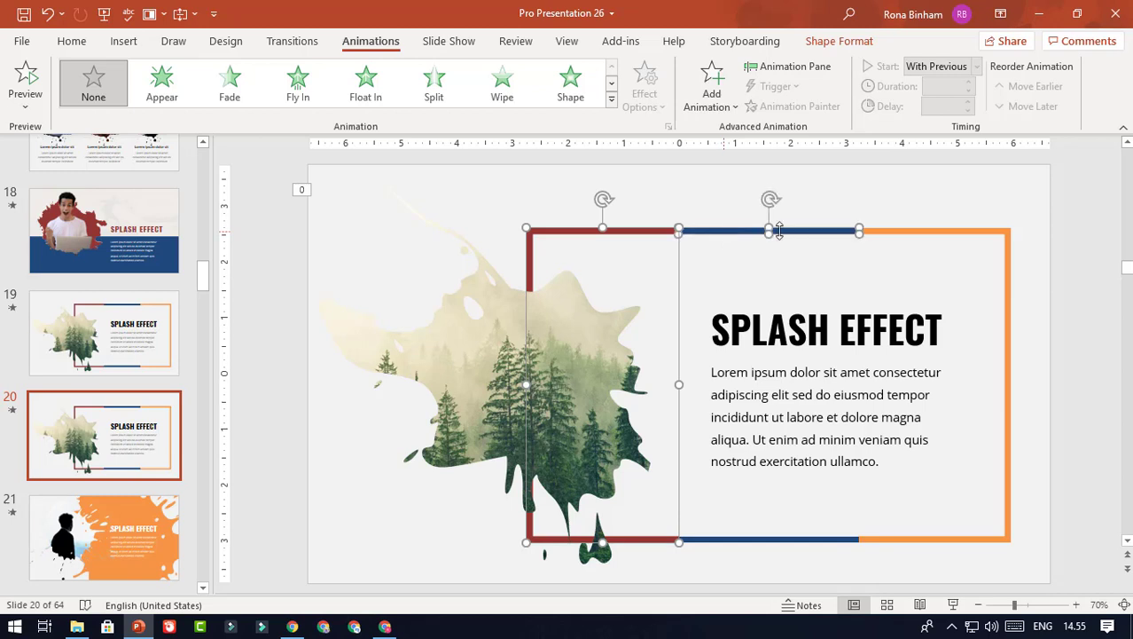
left_click(883, 233, "shift")
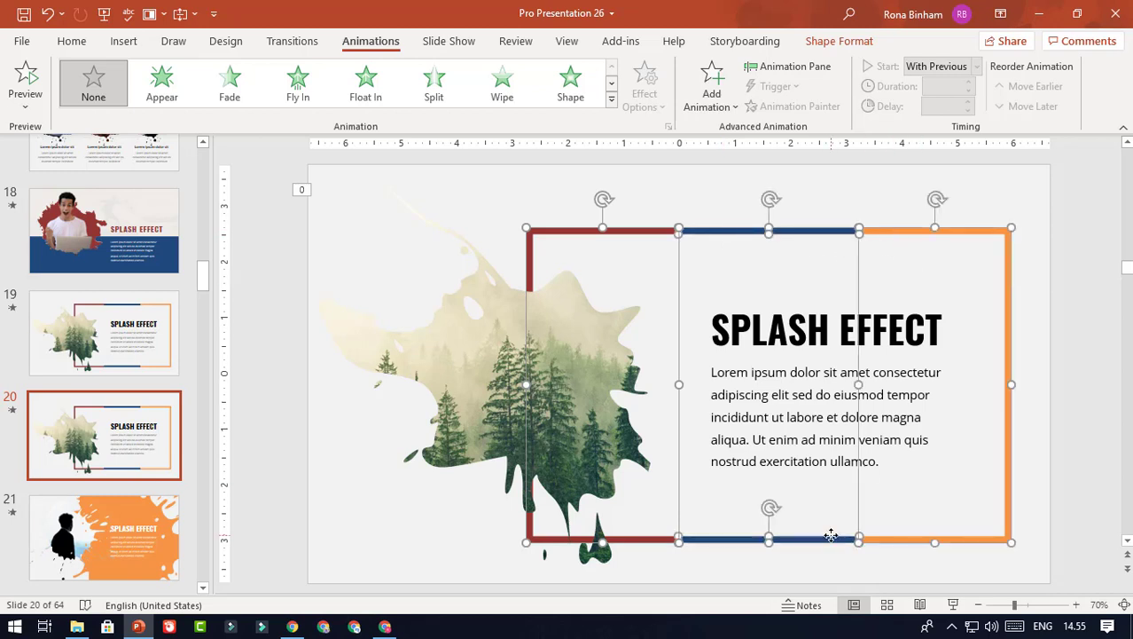
left_click(251, 87)
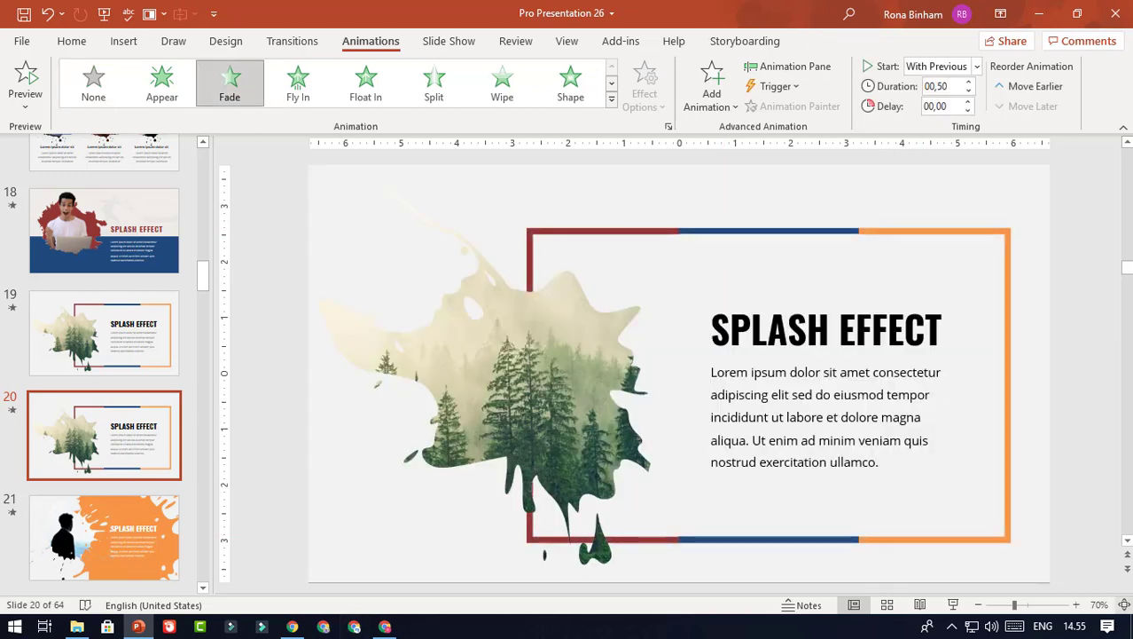
left_click(976, 67)
left_click(945, 106)
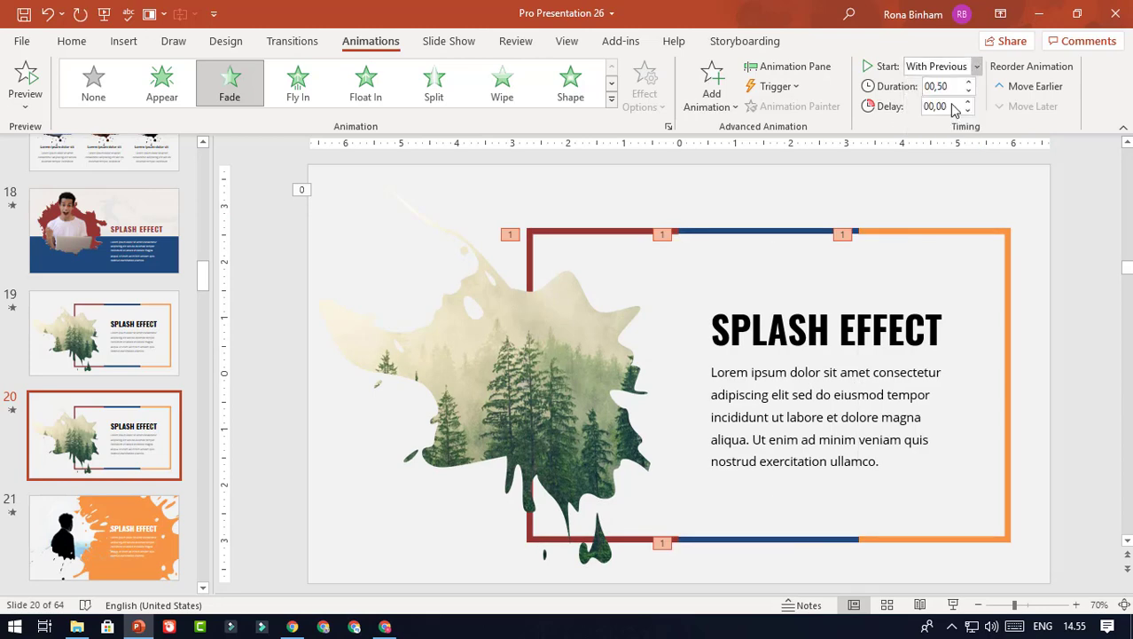
left_click(820, 68)
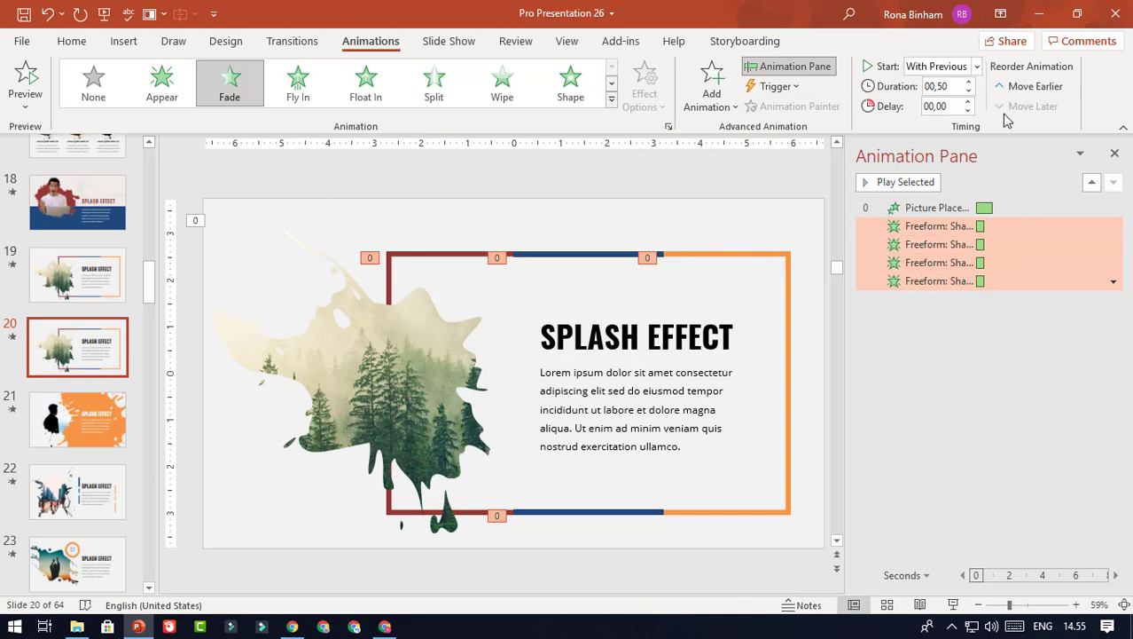
Set the frame fades' delay to 01,00, keeping them starting With Previous.
left_click(968, 102)
left_click(969, 102)
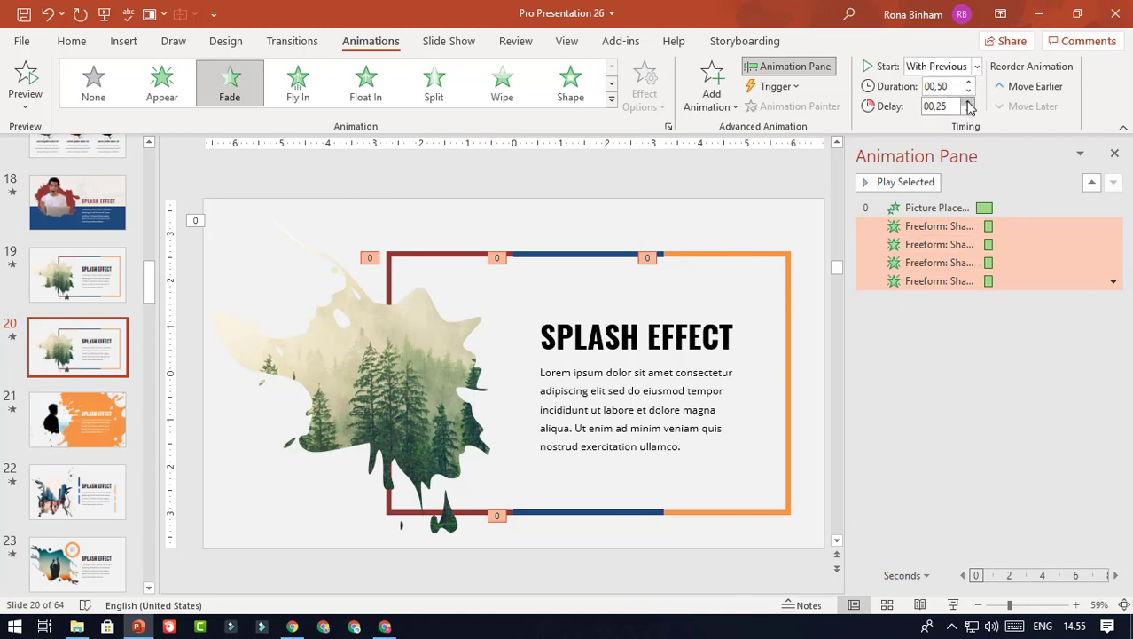
left_click(969, 102)
left_click(968, 102)
left_click(968, 110)
left_click(968, 110)
left_click(969, 110)
left_click(968, 110)
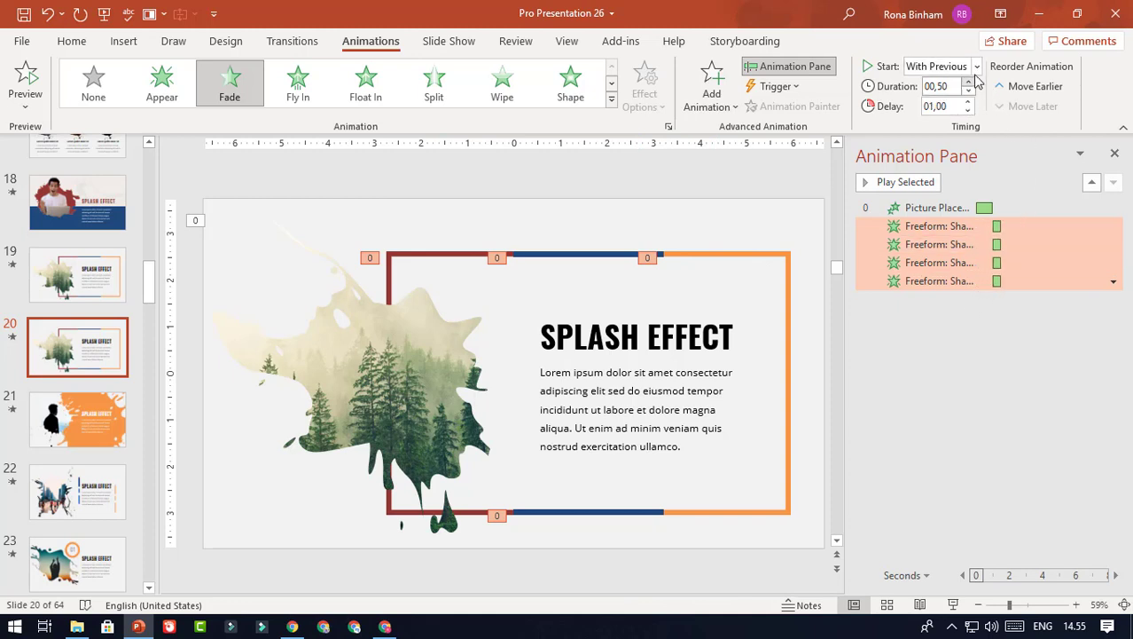
left_click(977, 67)
left_click(946, 124)
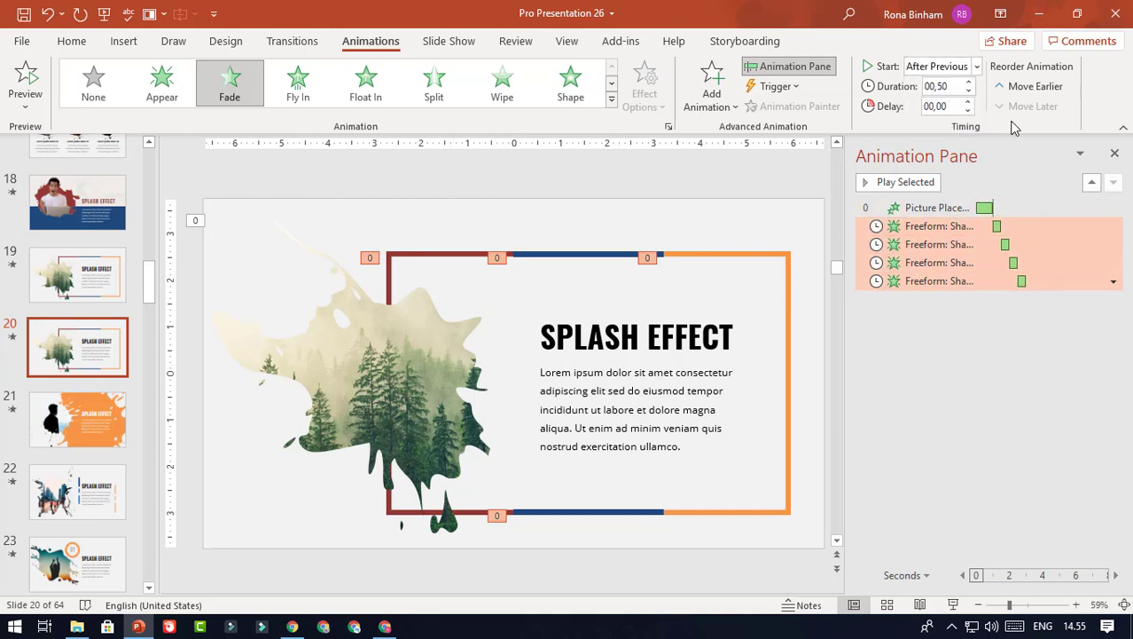
left_click(979, 67)
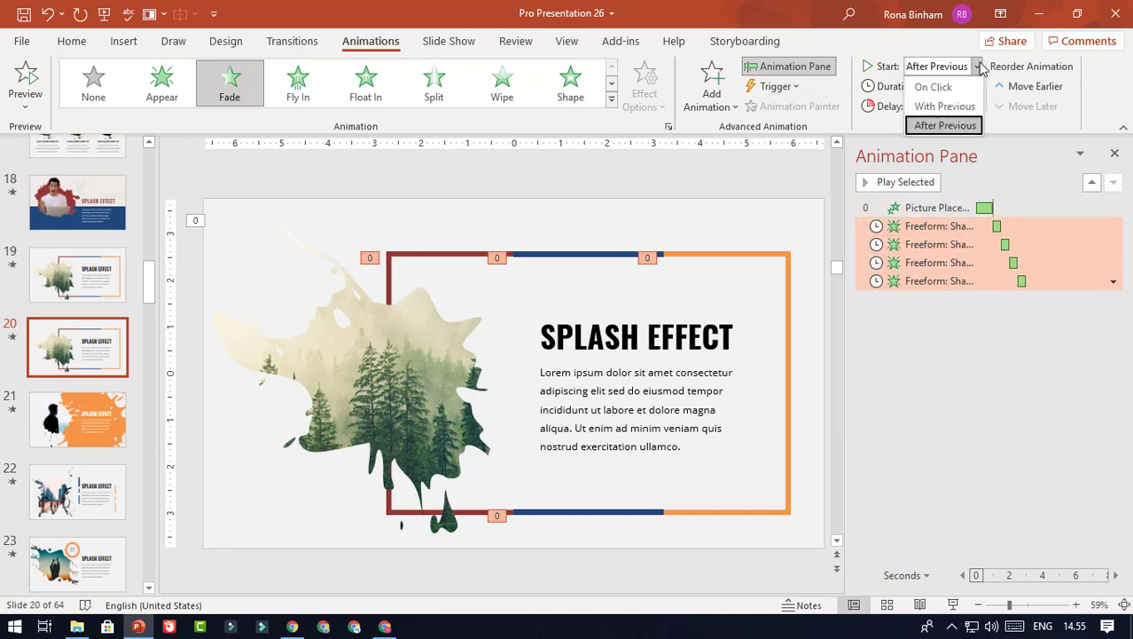
left_click(947, 110)
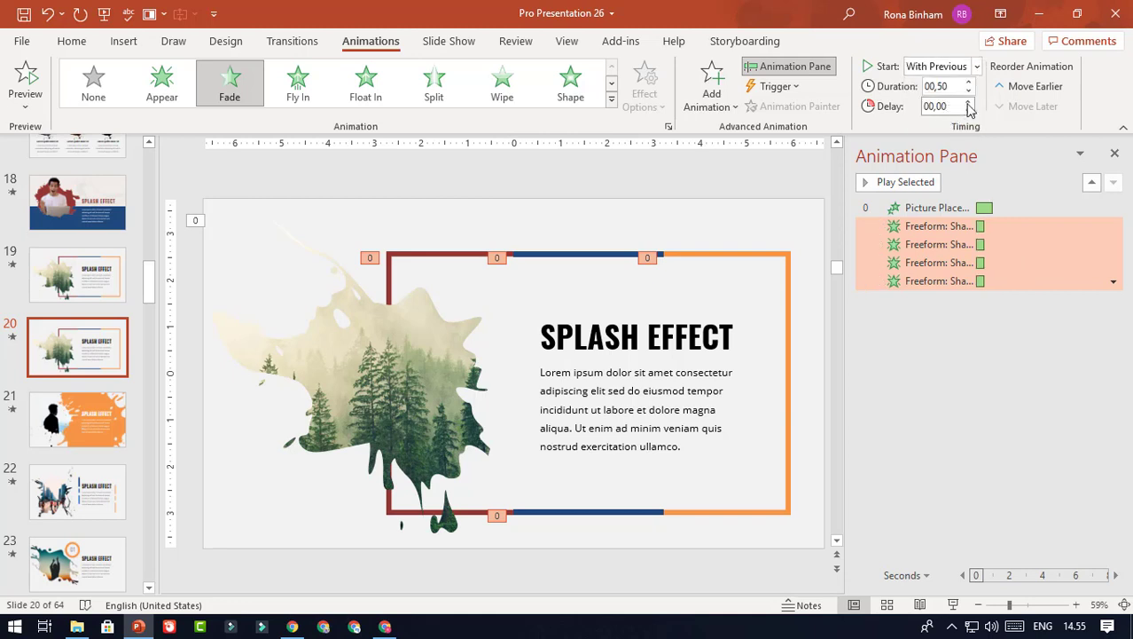
left_click(969, 101)
left_click(968, 101)
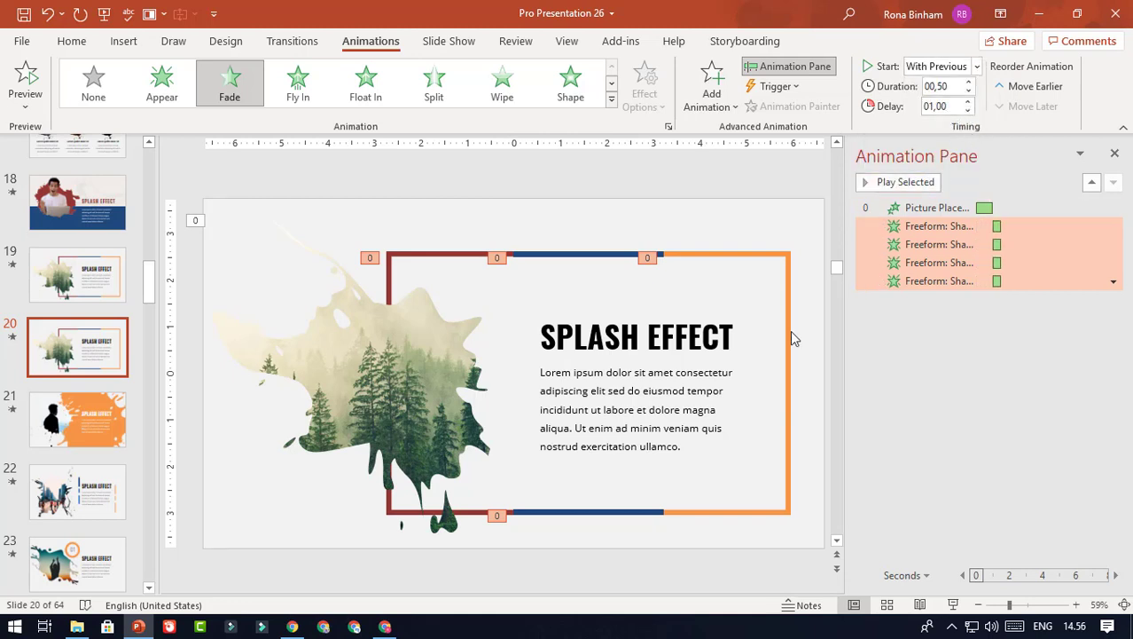
left_click(638, 335)
left_click(645, 382, "shift")
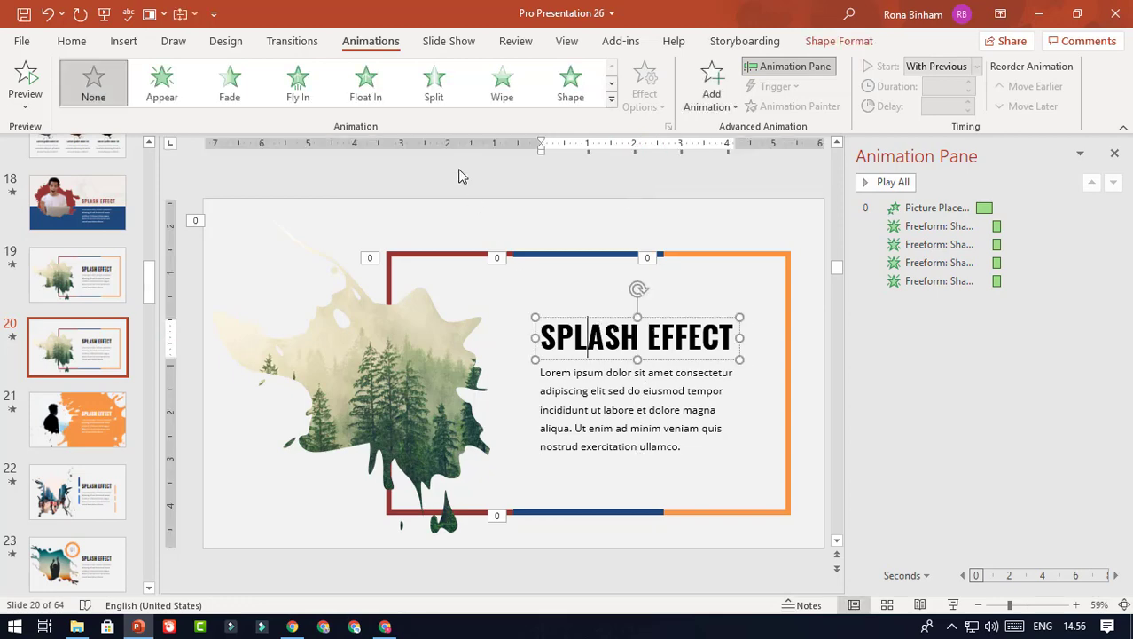
Make the title Float In After Previous at 00,75, copy it to the body text, and preview.
left_click(366, 85)
left_click(977, 66)
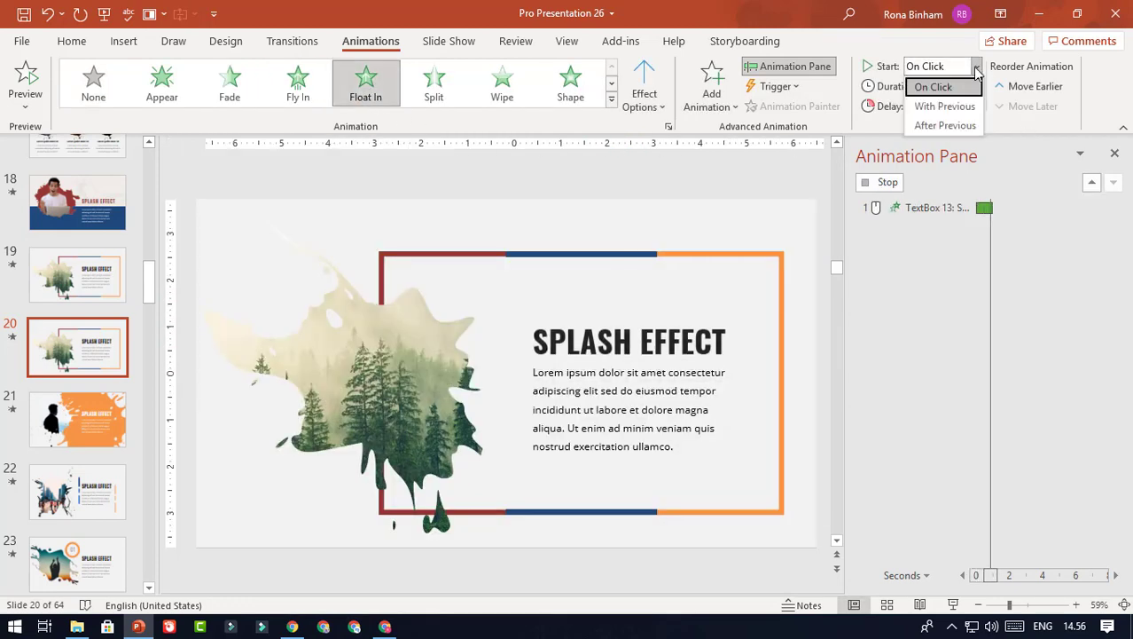
left_click(947, 101)
left_click(968, 101)
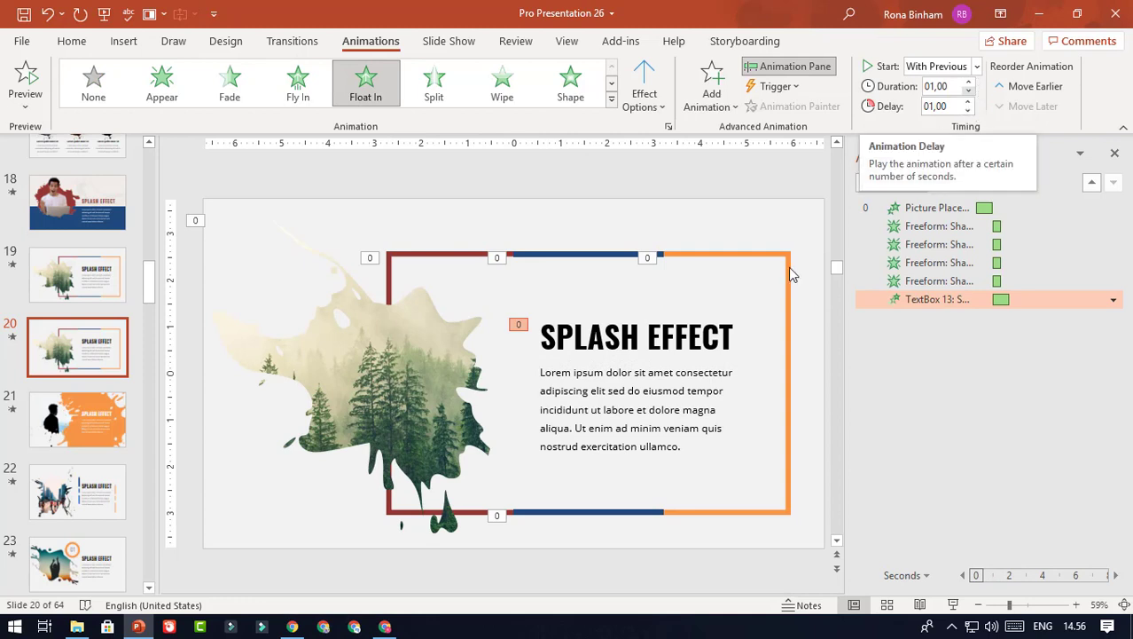
left_click(976, 65)
left_click(939, 123)
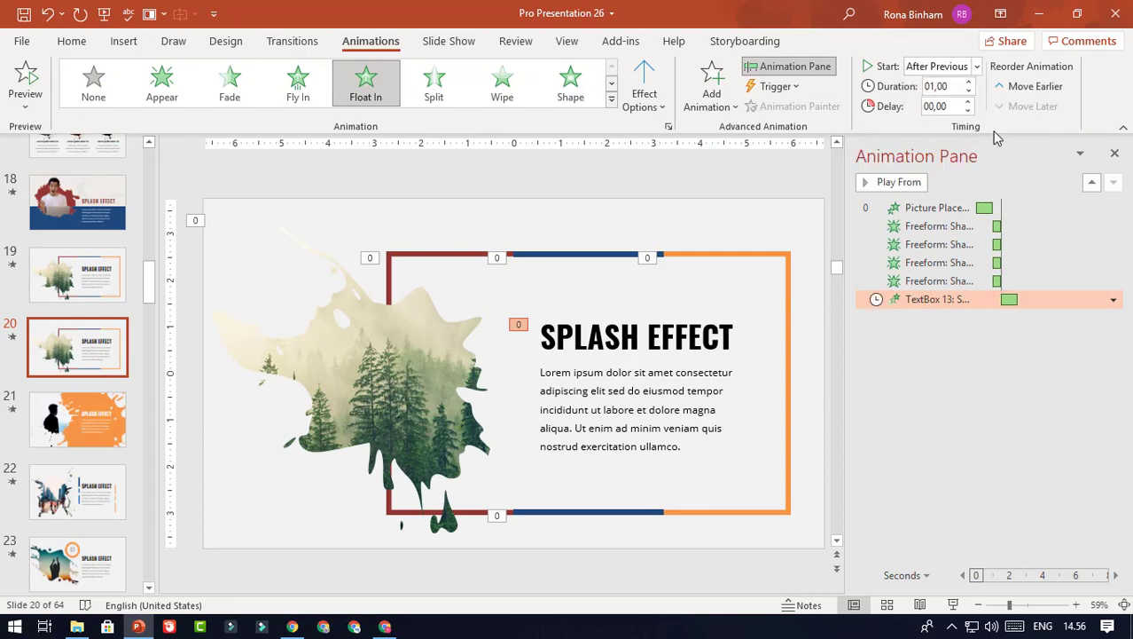
left_click(970, 92)
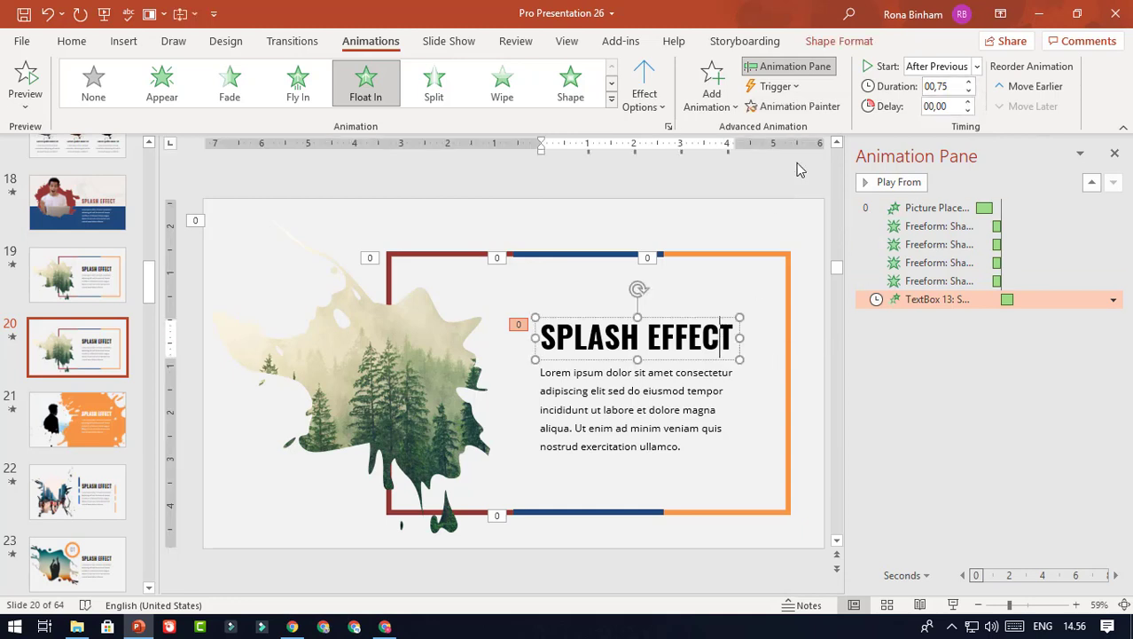
left_click(798, 107)
left_click(694, 422)
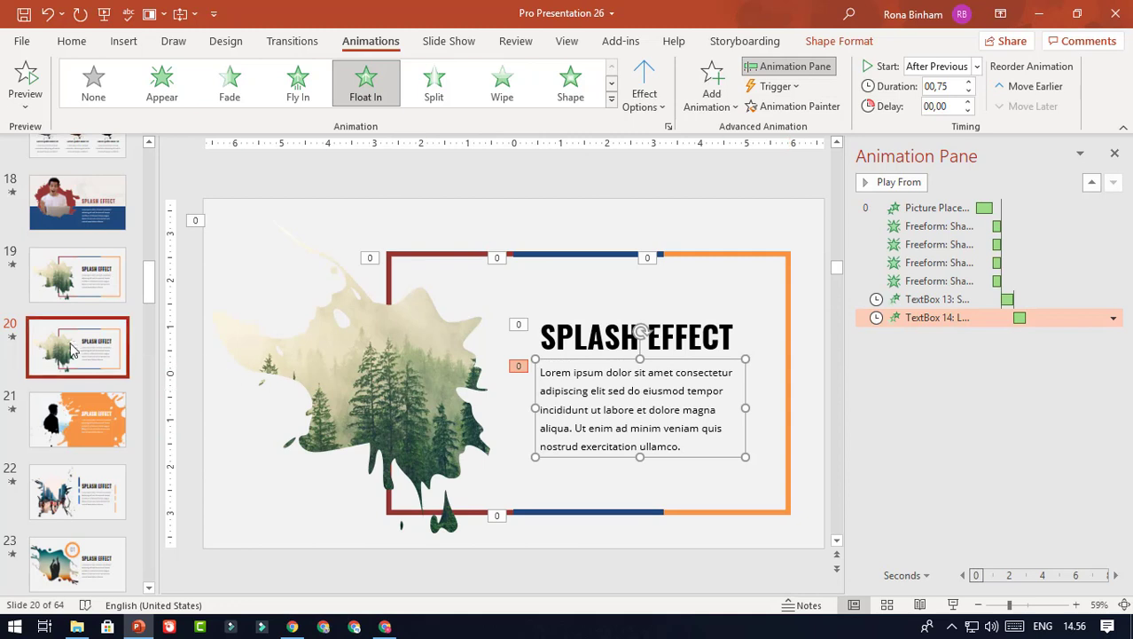
left_click(12, 338)
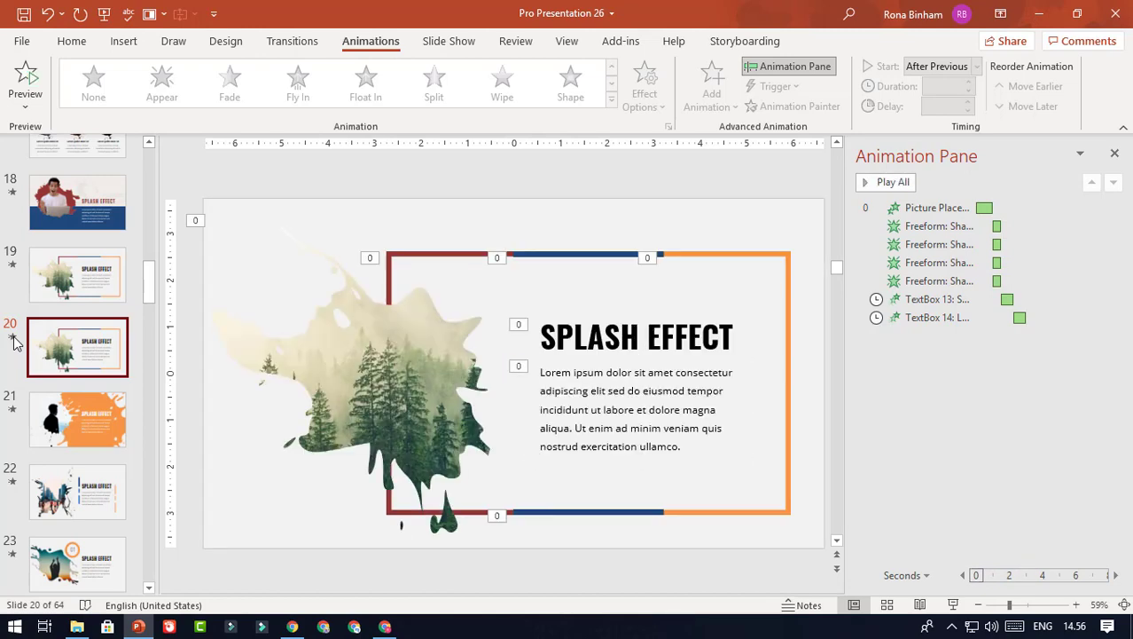
left_click(955, 605)
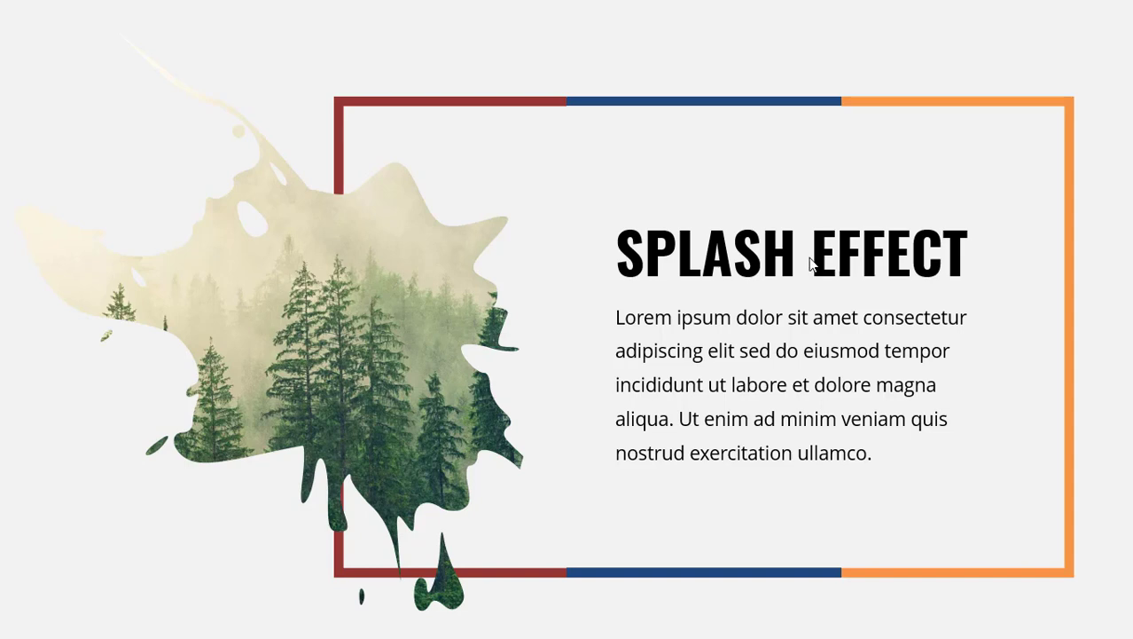
right_click(810, 261)
left_click(919, 596)
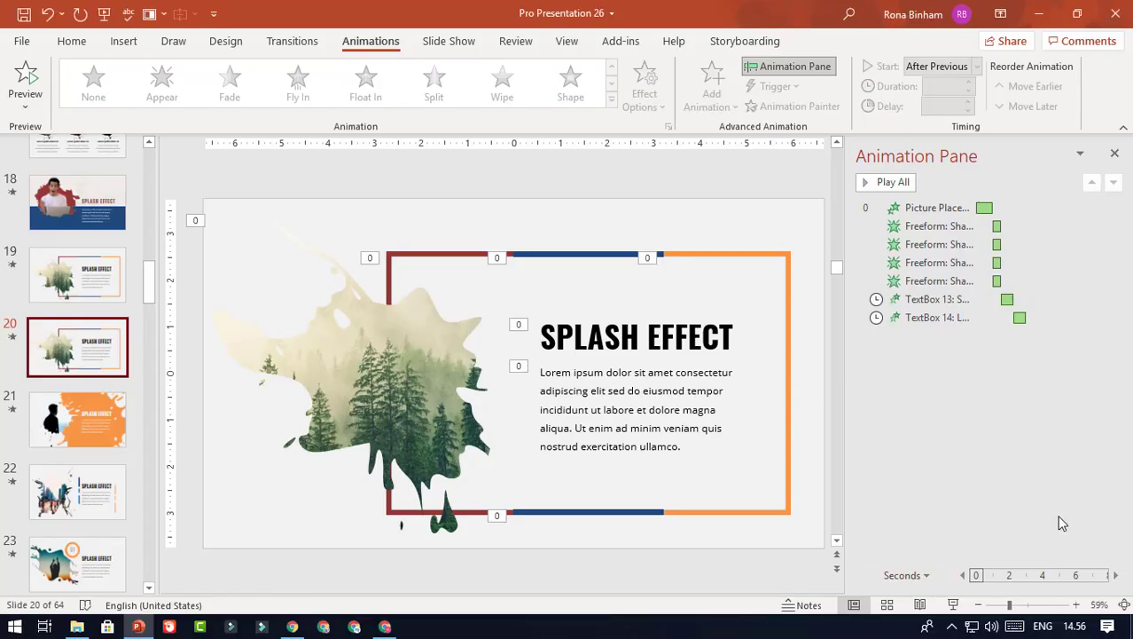